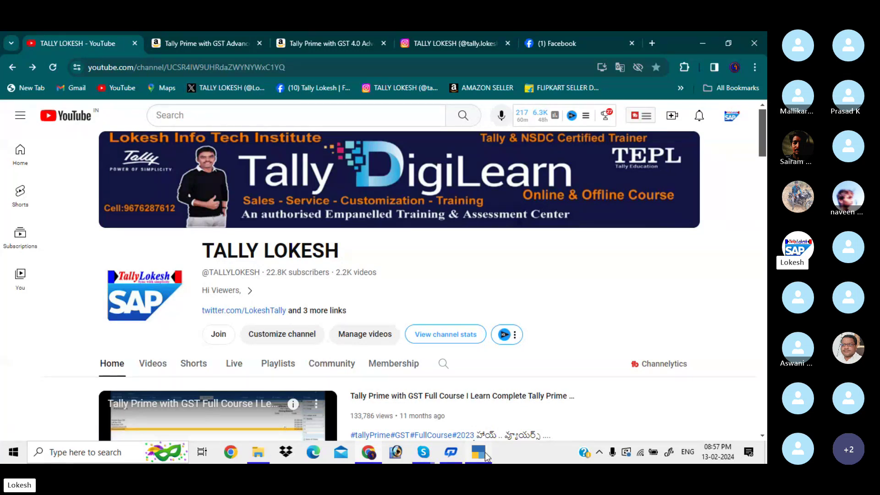
- Start creating a new company from the TallyPrime company selection window
mouse_move(488, 453)
click(492, 416)
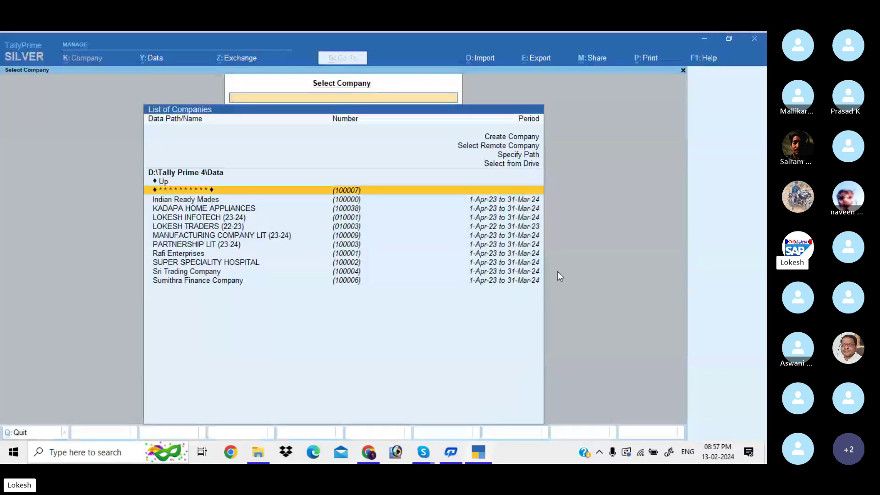
key(Up)
key(Up)
key(Up)
key(Up)
key(Up)
key(Up)
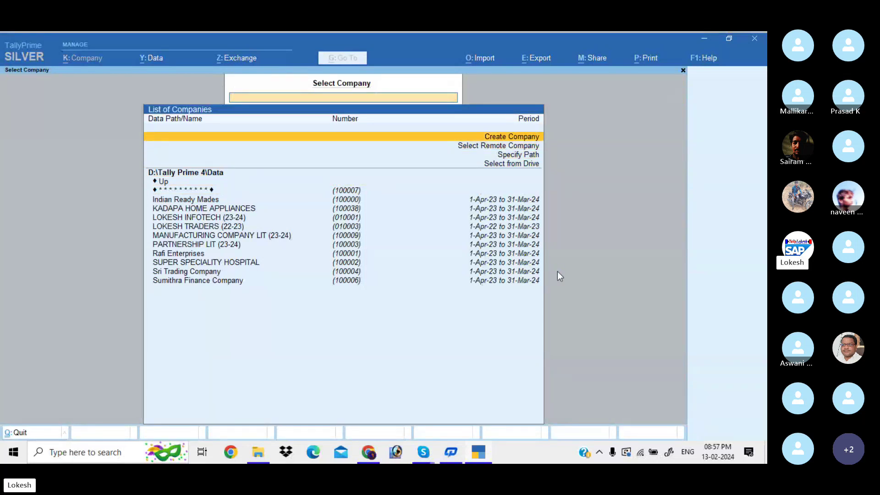
key(Return)
- Name the company 'Godown Transfer', set its state to Andhra Pradesh, and save it
text(GODOWN)
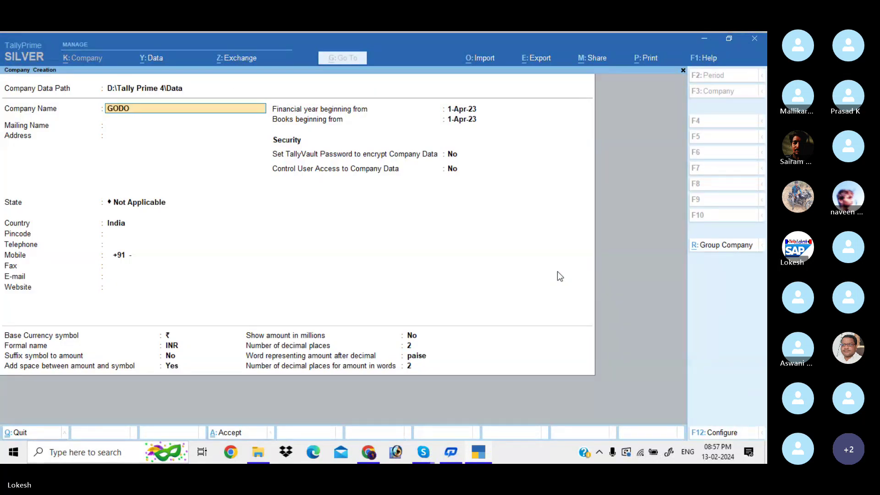
key(BackSpace)
key(BackSpace)
key(BackSpace)
key(BackSpace)
key(BackSpace)
text(odown Transfer)
key(Return)
key(Return)
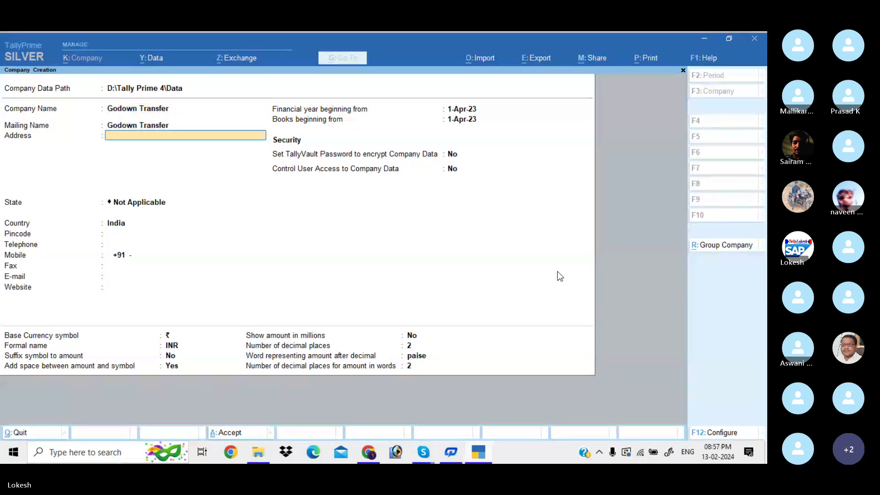
key(Return)
key(Down)
key(Down)
key(Return)
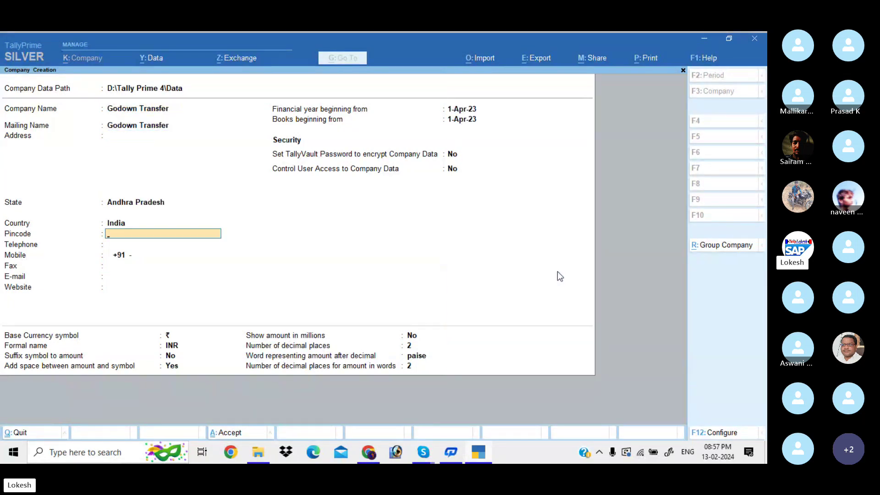
key(ctrl)
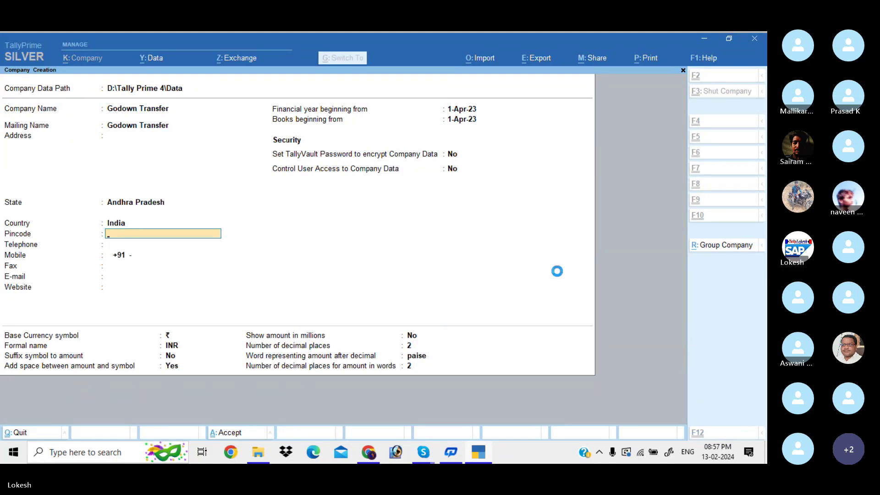
key(ctrl+a)
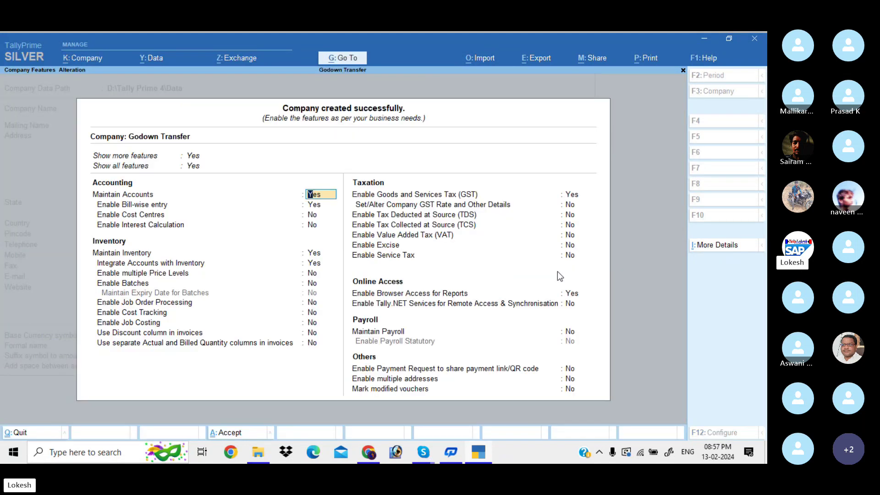
- Set Bill-wise entry to No and keep inventory maintained in Company Features
key(Return)
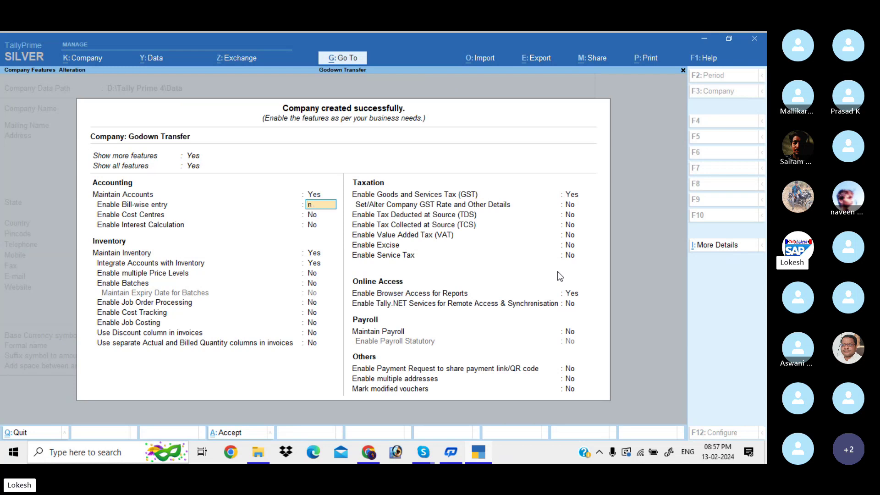
key(n)
key(Return)
key(Return)
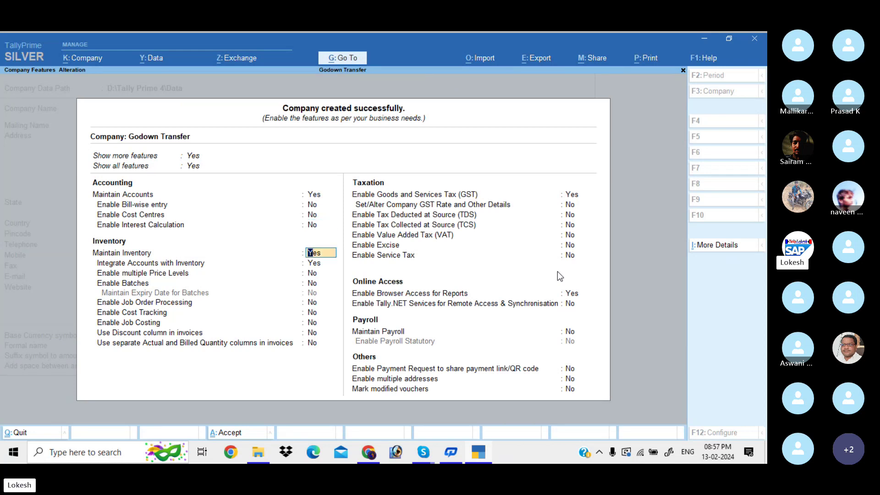
key(Return)
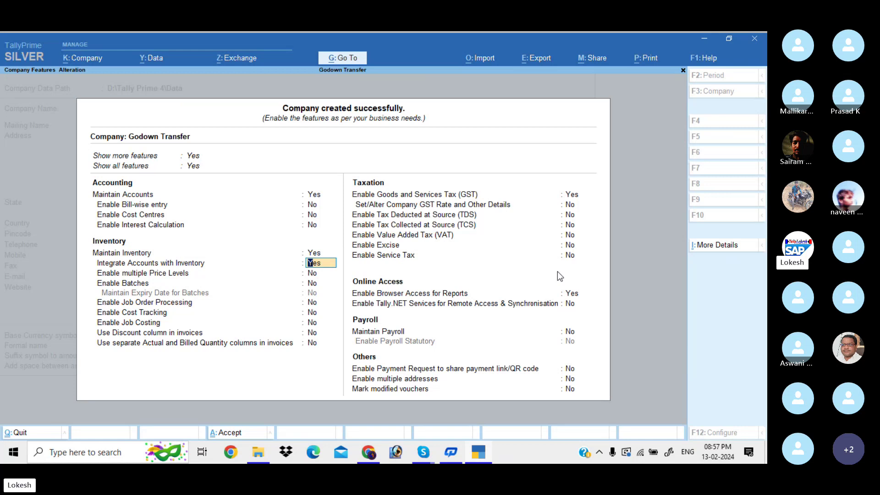
key(Return)
key(Return)
key(Return)
key(Return)
key(Return)
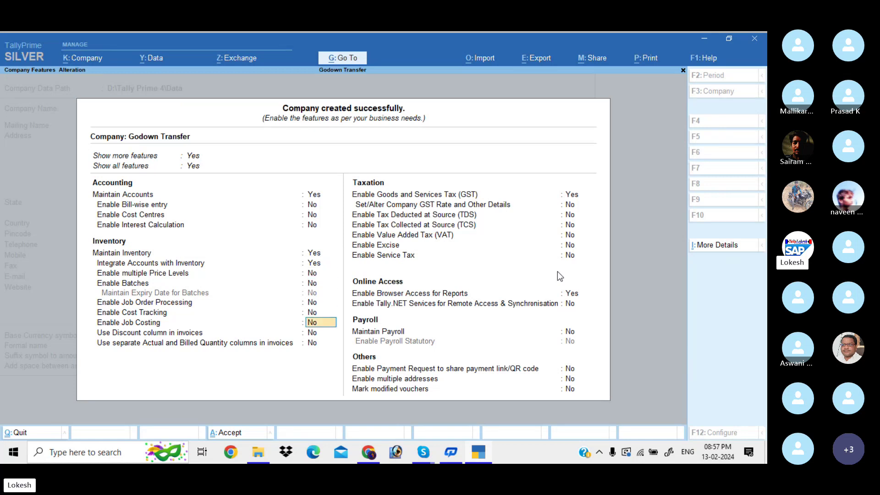
- Enable GST with company GSTIN 37AAAAA1478A1Z8 and save the GST details
key(Return)
key(Return)
key(Return)
key(Return)
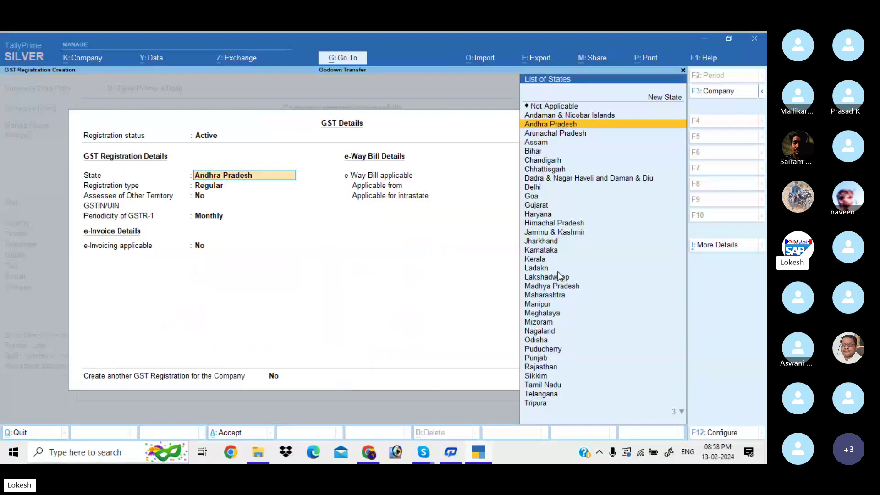
key(Return)
key(Return)
key(Return)
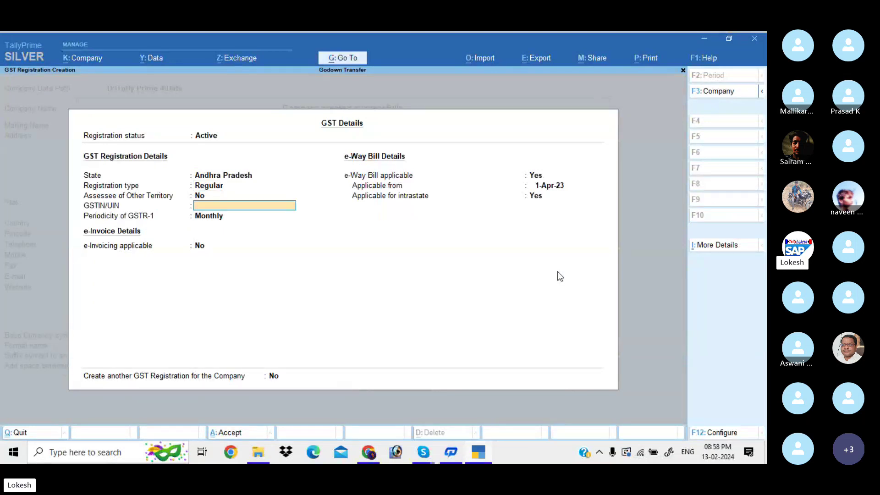
text(37AAAAA1478A1Z8)
key(Return)
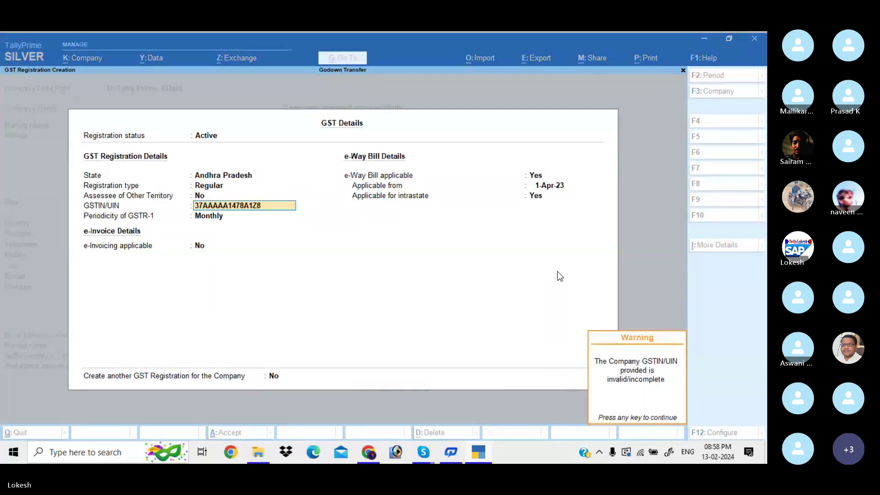
key(Return)
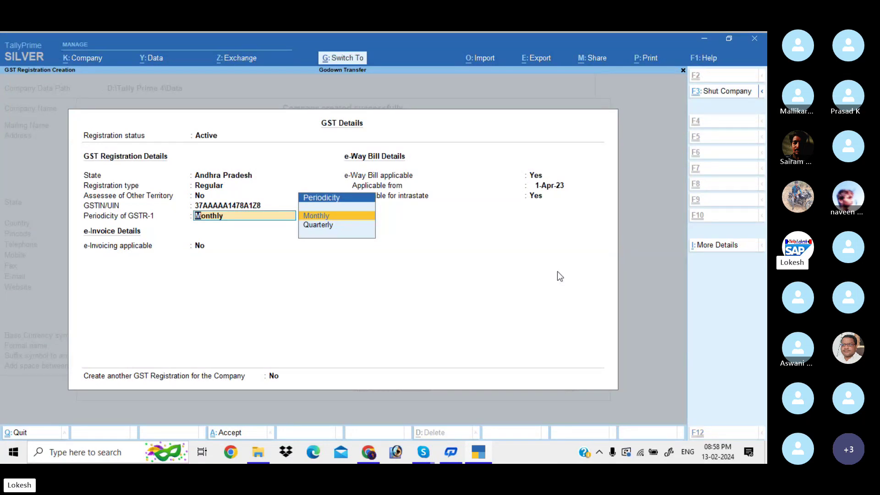
key(ctrl+a)
key(ctrl+a)
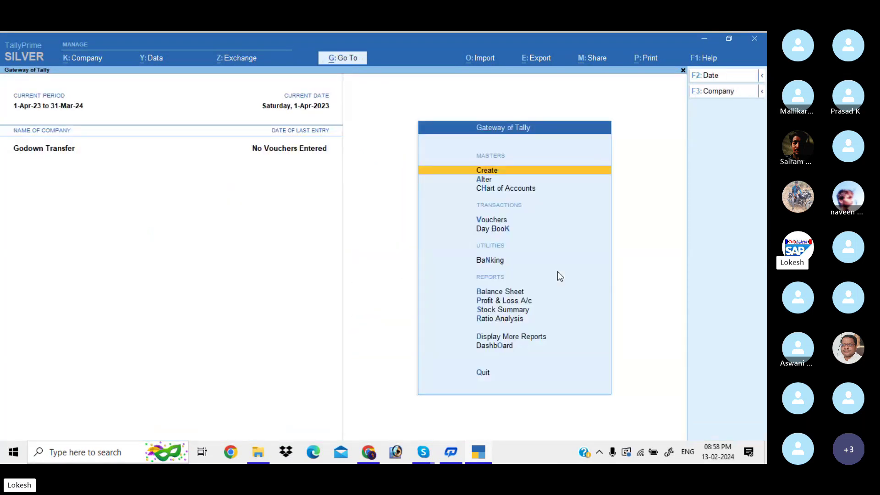
- Create and save a Capital ledger under Capital Account
key(Return)
key(Down)
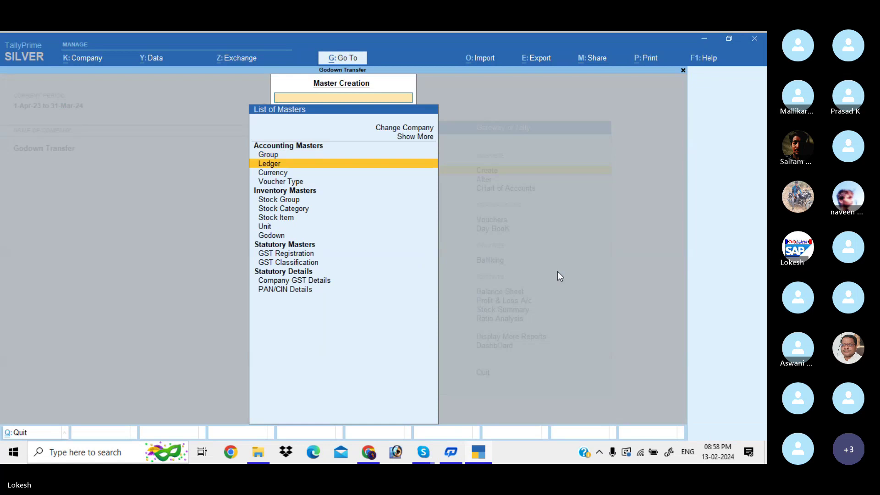
key(Return)
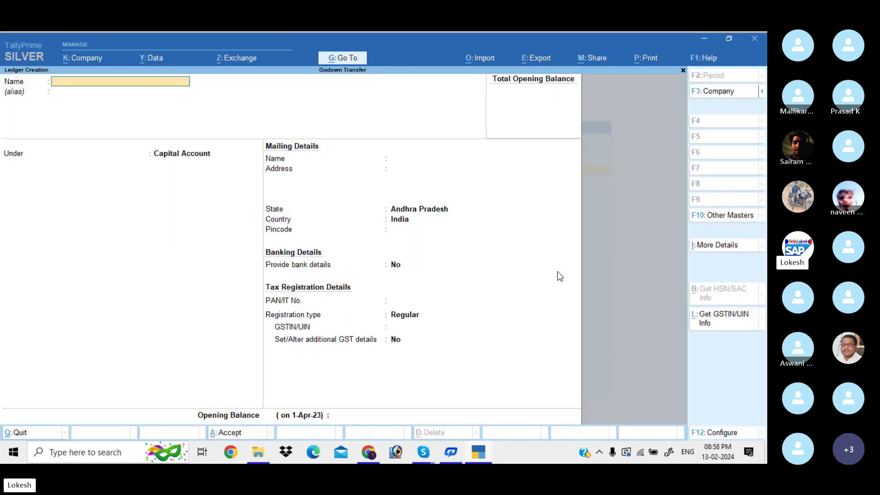
text(Capital)
key(Return)
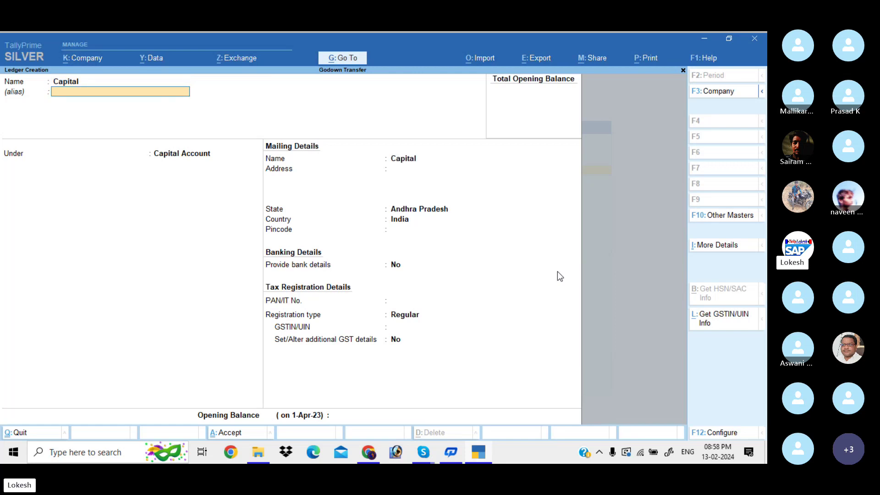
key(Return)
key(Return)
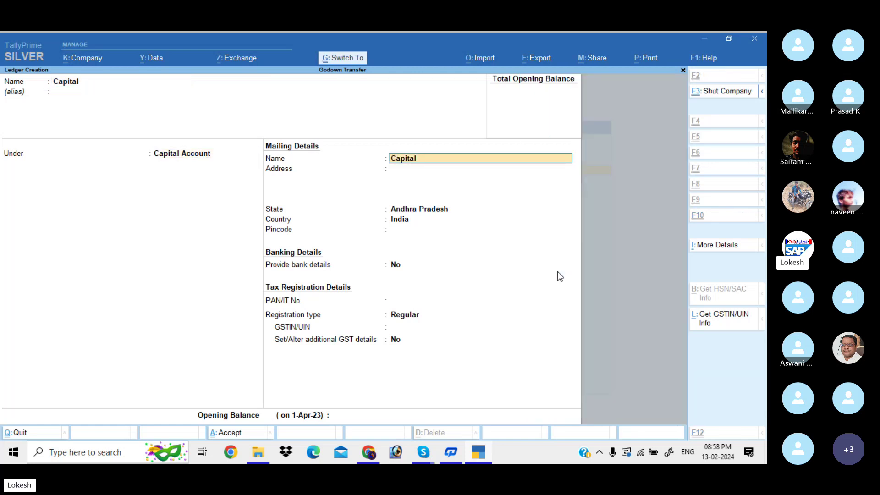
key(ctrl+a)
- Create a Purchase ledger under Purchase Accounts with Type of Supply Goods
text(Purc)
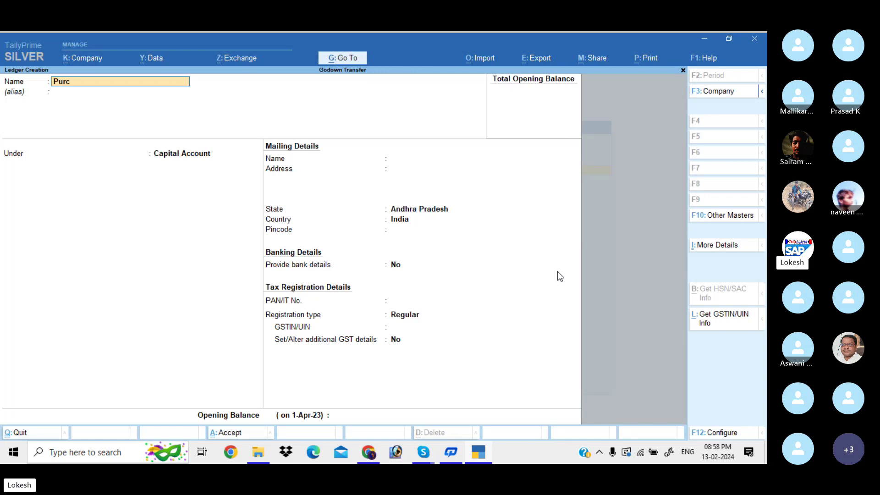
text(hase)
key(Return)
key(Return)
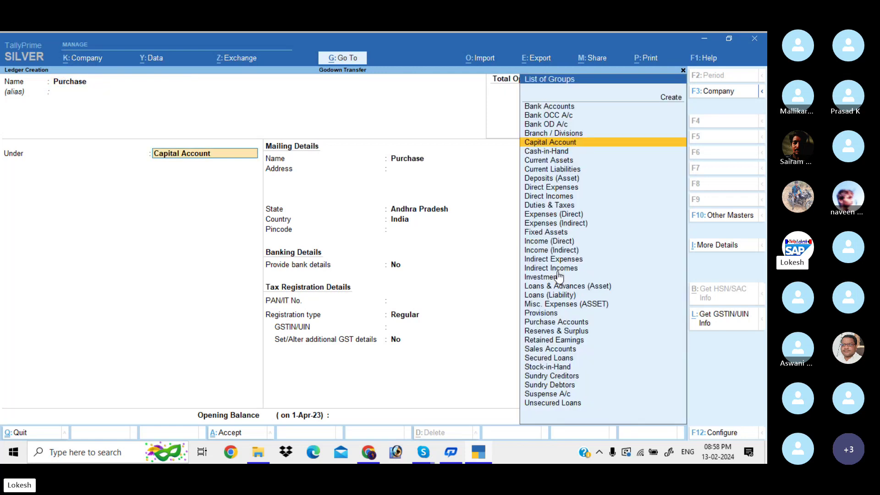
text(Pu)
key(Return)
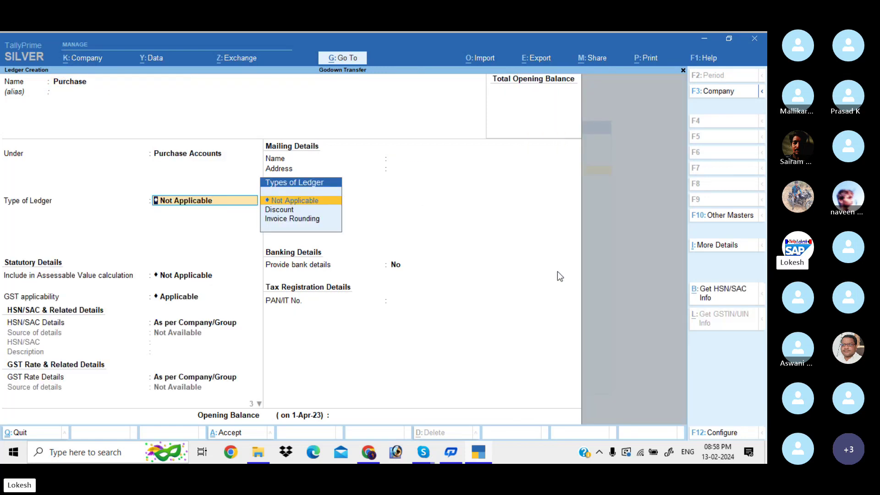
key(Return)
key(Return)
key(Return)
key(Return)
key(Return)
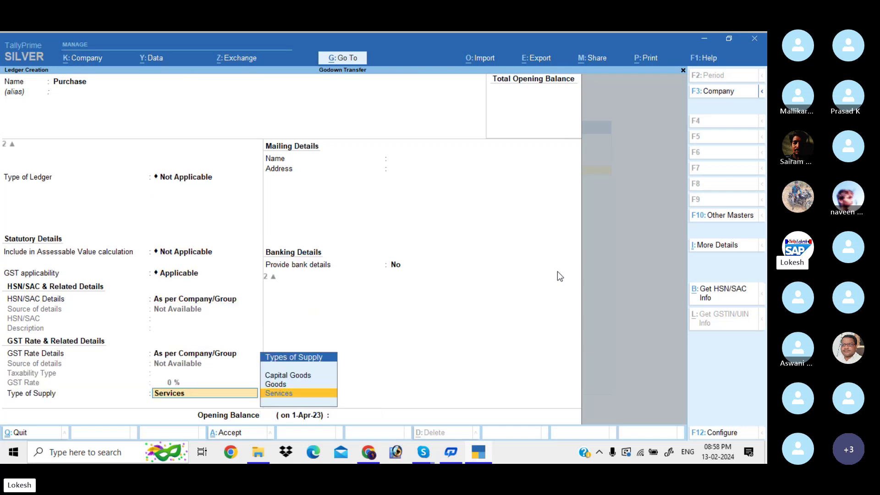
text(g)
key(Return)
key(Return)
key(Return)
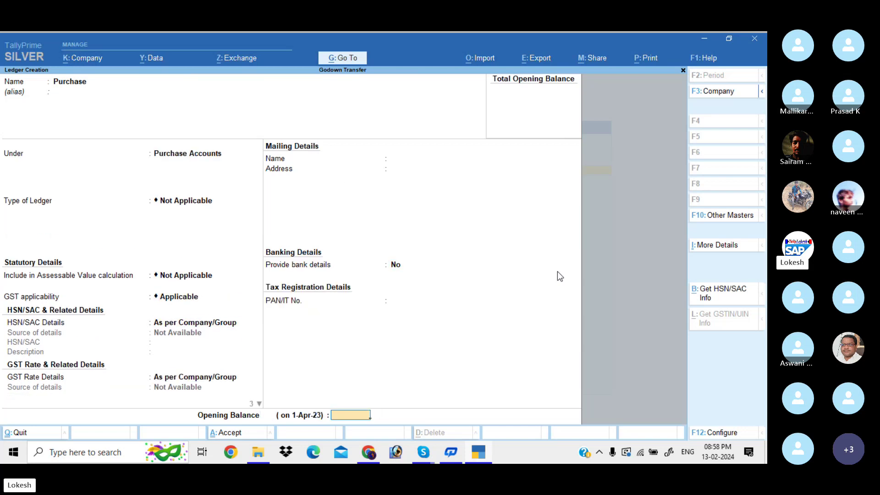
key(Return)
key(Return)
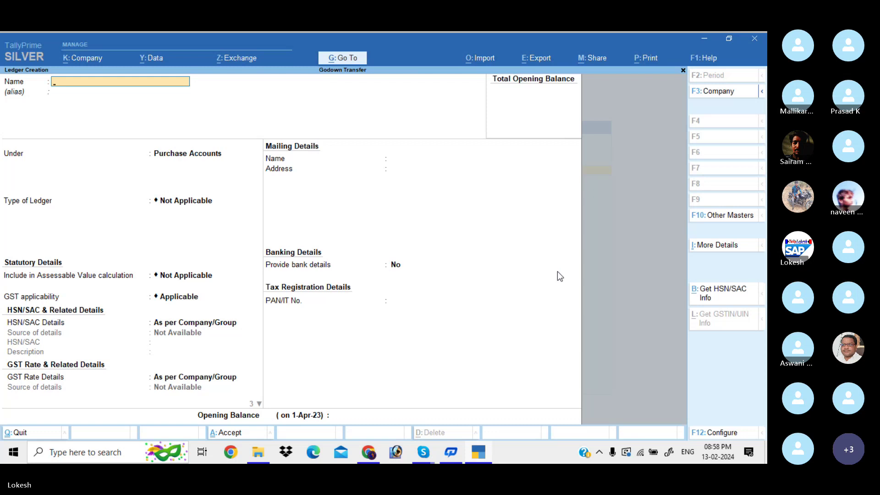
- Create the Uni Soft Computers ledger under Sundry Creditors with GST state code 37
text(Uni)
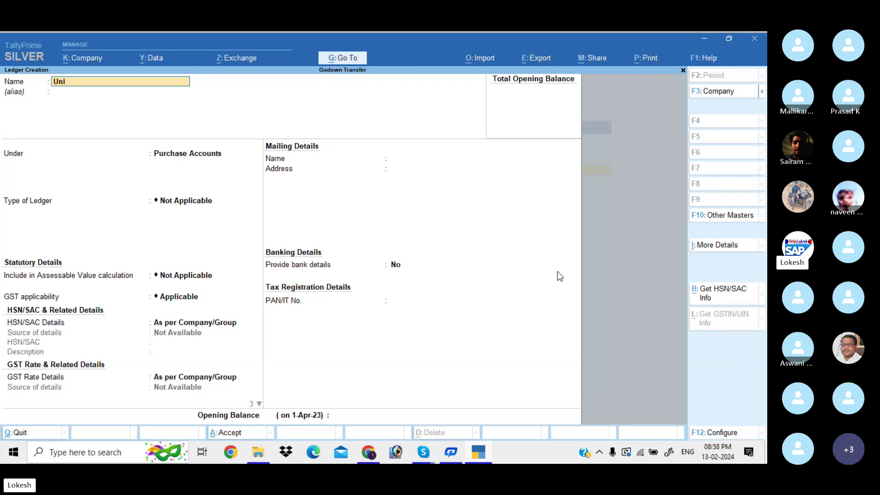
text( Soft)
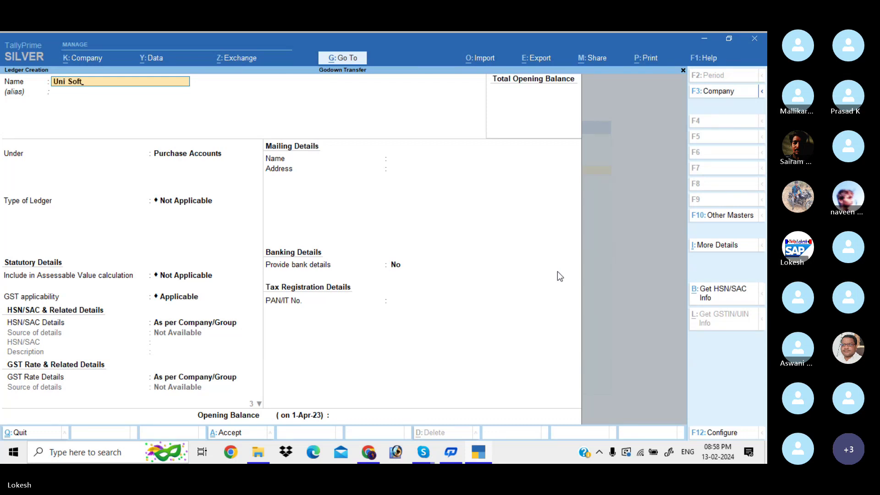
text( computers)
key(Return)
key(Return)
text(Sun)
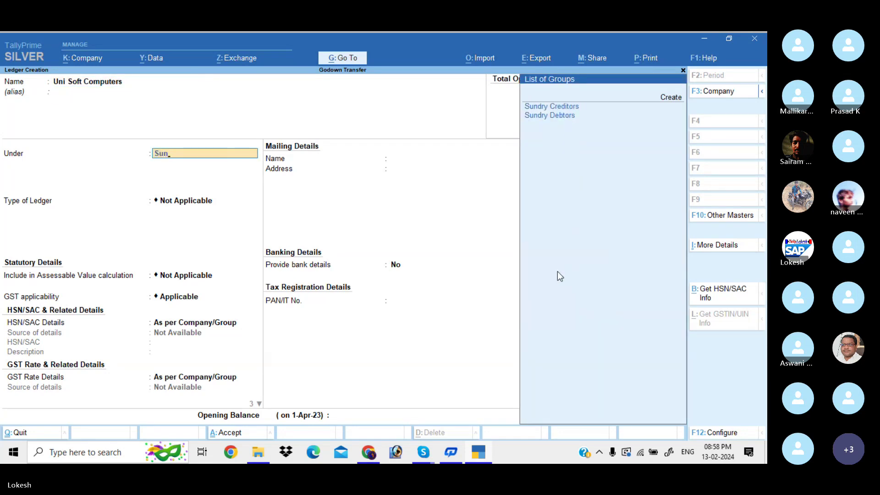
key(Return)
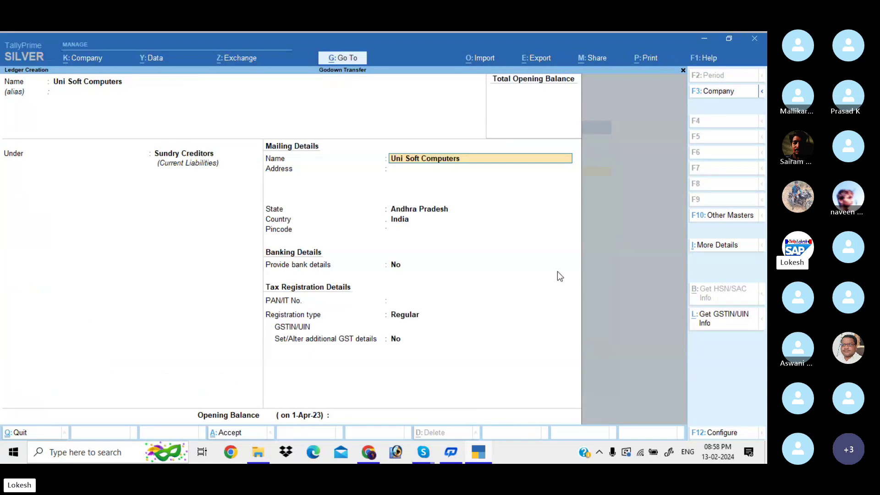
key(Return)
key(Return)
key(Return)
key(Return)
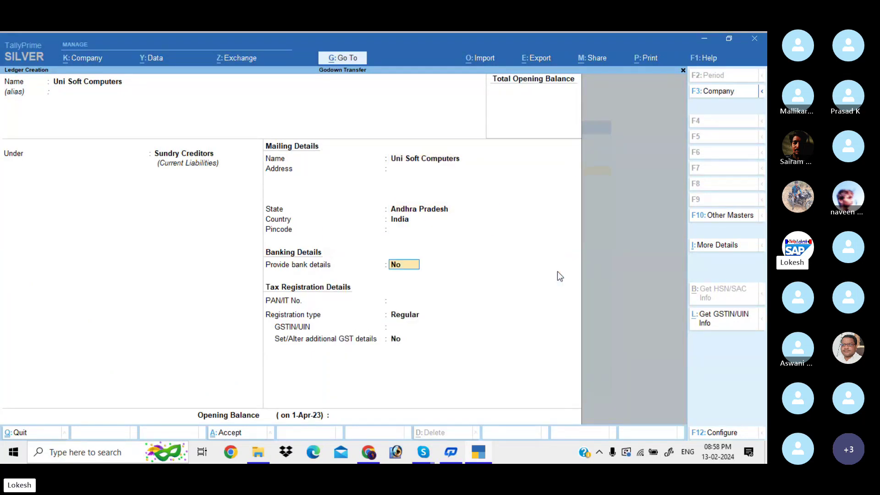
key(Return)
key(Return)
key(Return)
text(3)
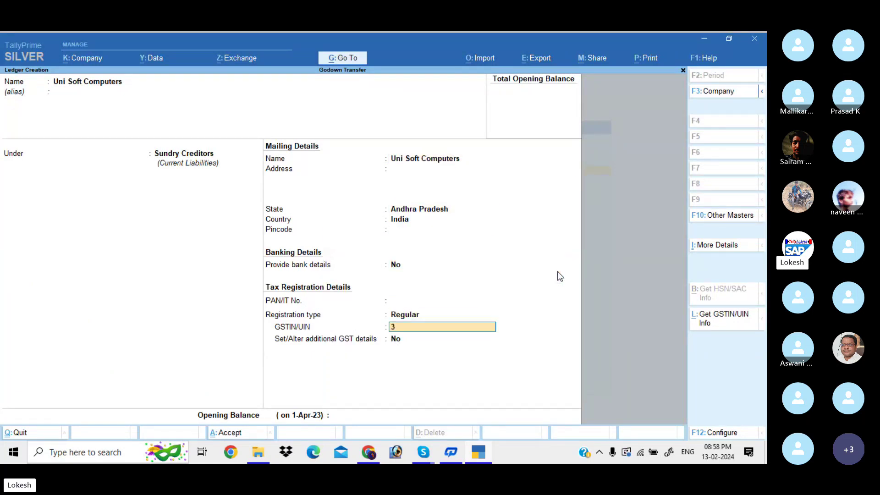
text(7)
key(Return)
key(Return)
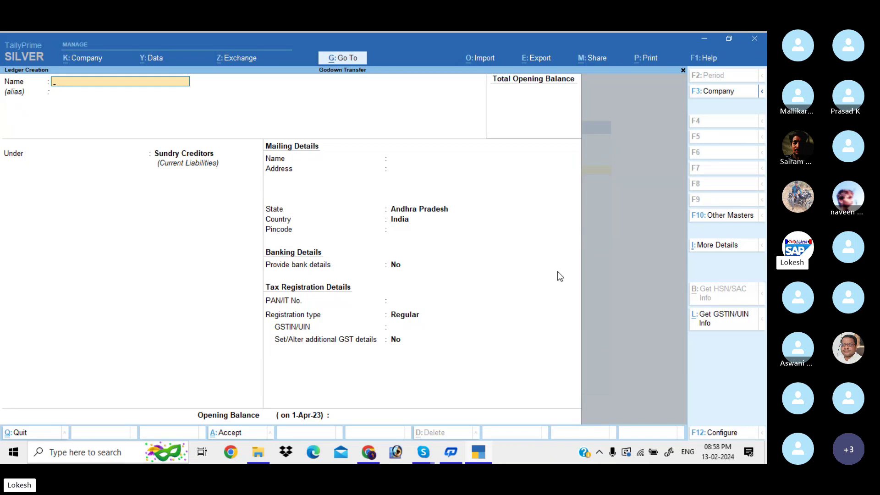
- Create and save a Furniture ledger under Fixed Assets
text(Furni)
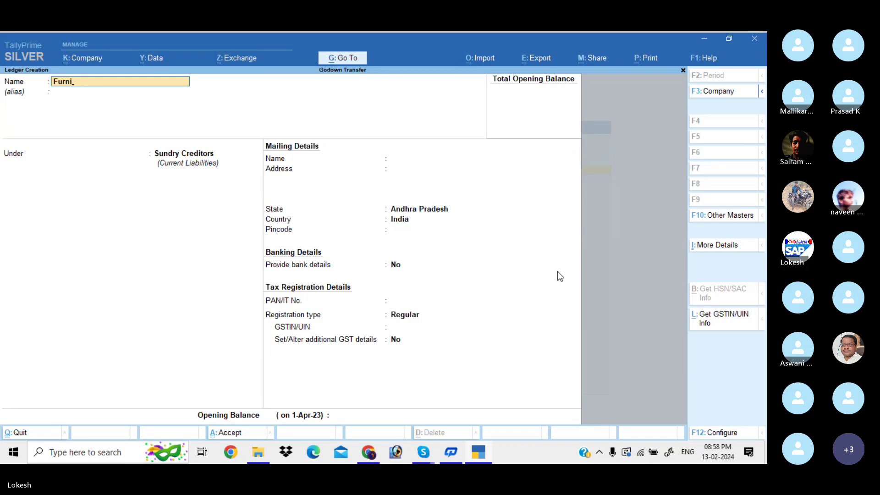
text(ture)
key(Return)
key(Return)
text(fixed)
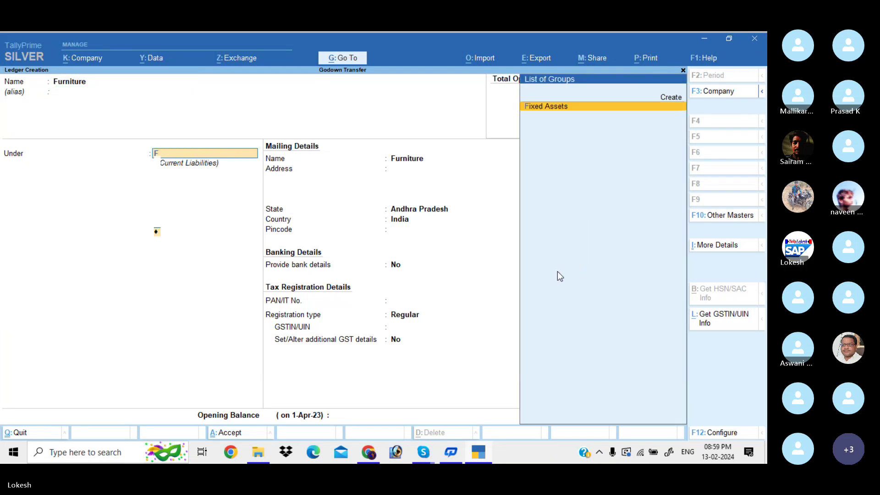
key(Return)
key(Return)
key(ctrl+a)
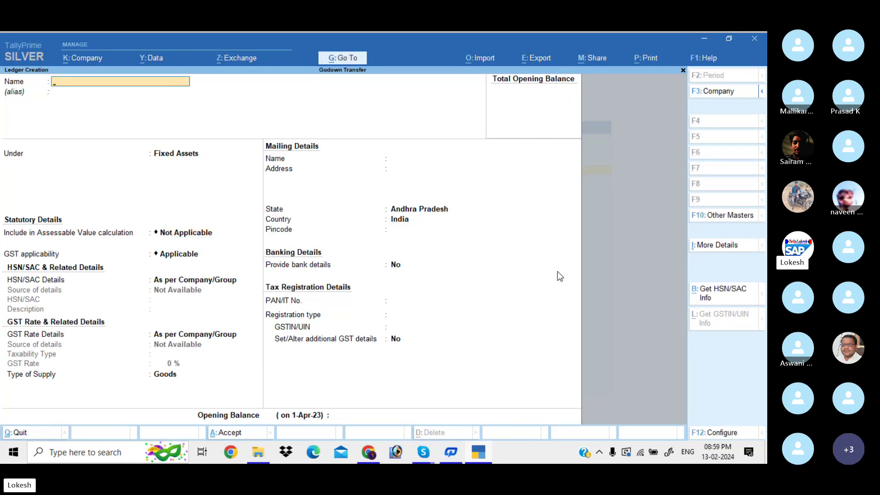
- Create and save a Sri Furniture Shop ledger under Sundry Creditors
text(Sri)
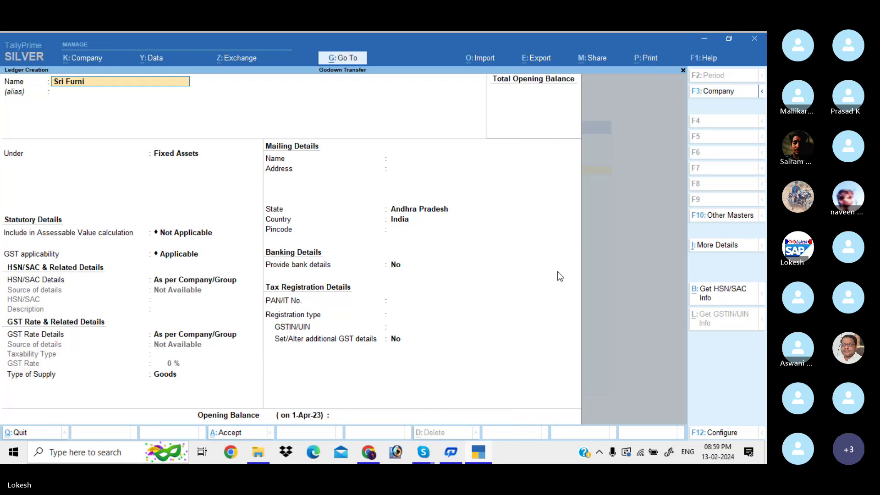
text( furniture Shop)
key(Return)
key(Return)
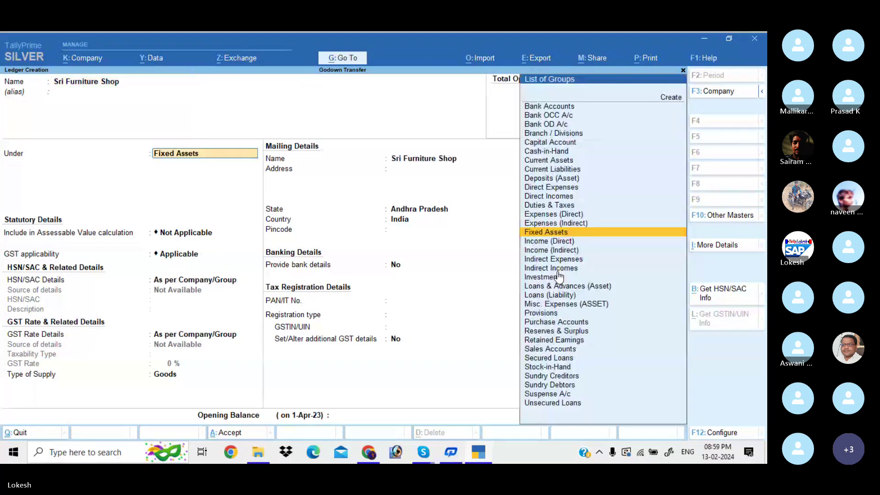
text(Sund)
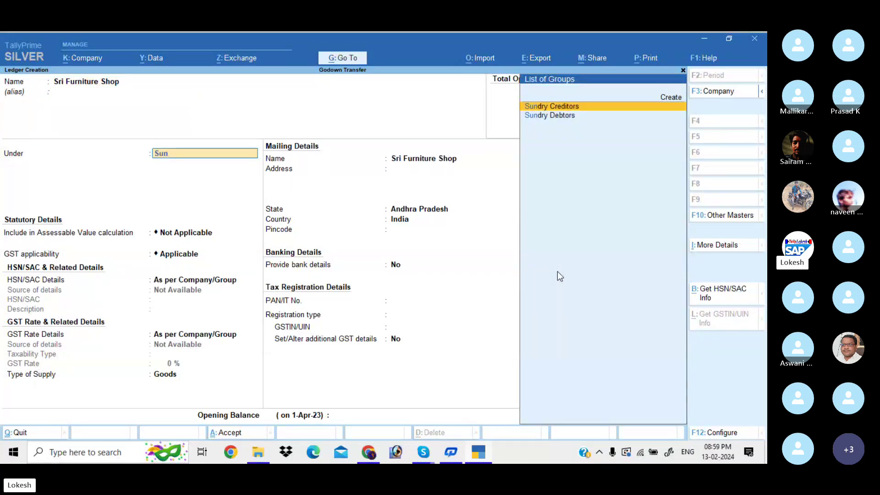
key(Return)
key(ctrl+a)
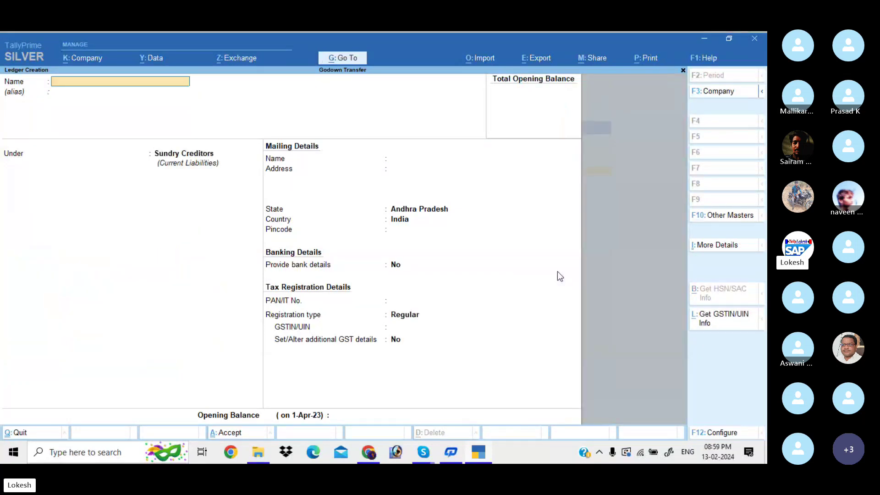
- Create and save an Sbi Bank ledger under Bank Accounts
text(Sbi Bank)
key(Return)
text(B)
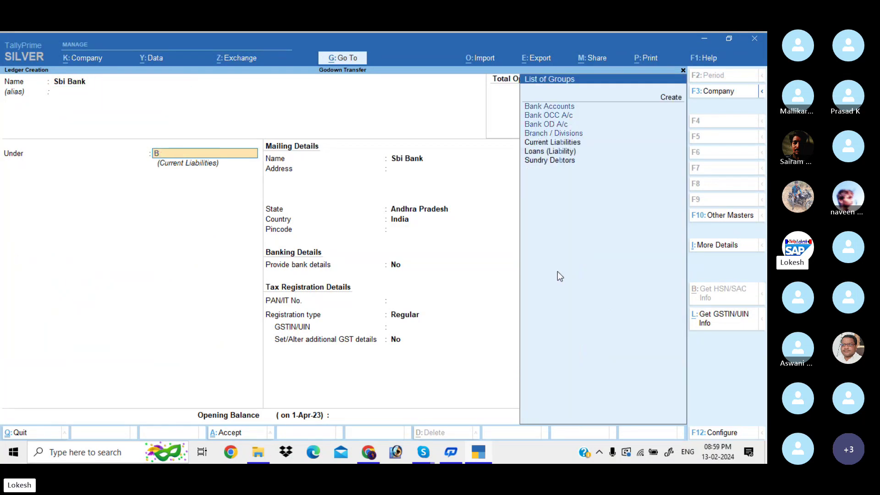
text(a)
key(Return)
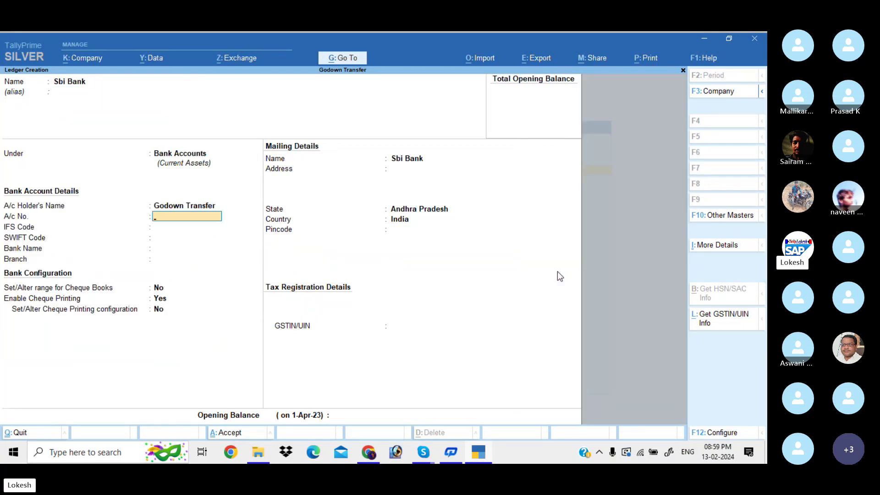
key(ctrl)
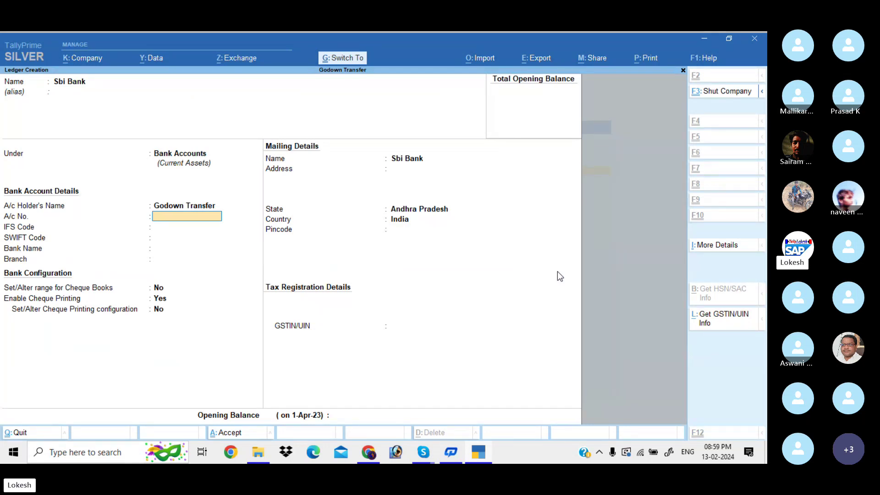
key(Up)
key(Up)
key(Up)
key(Up)
- Create and save a Traveling Exp ledger under Indirect Expenses
text(Tra)
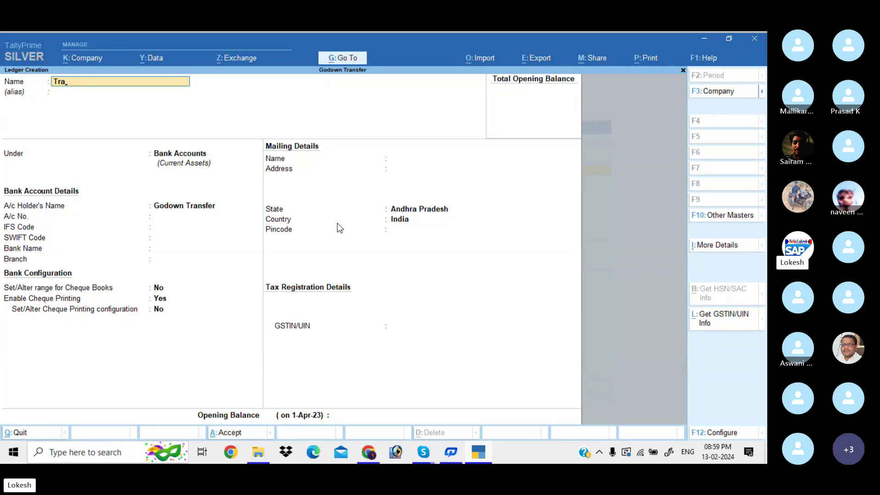
text(veling Exp)
key(Return)
key(Return)
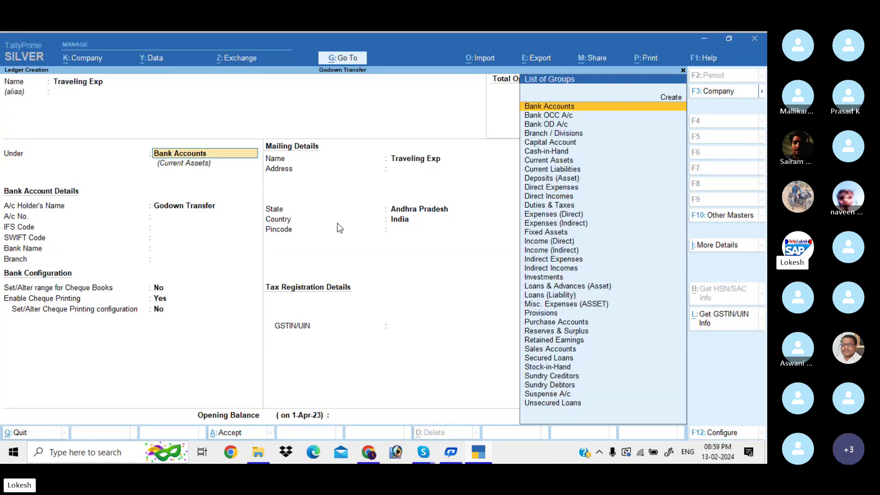
text(ind)
key(Return)
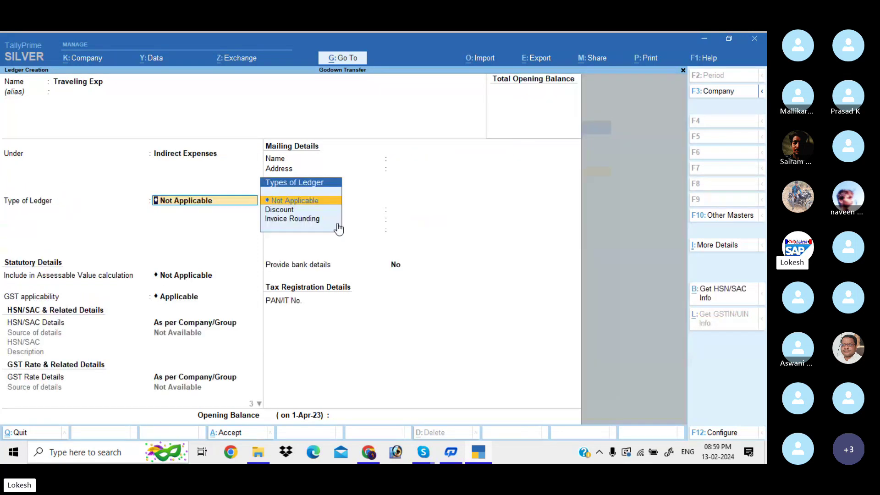
key(ctrl+a)
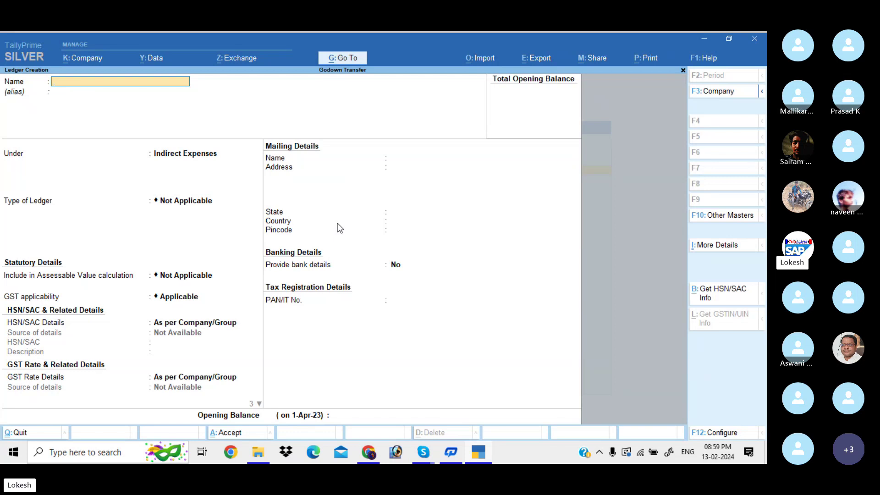
- Start a simple unit with symbol nos in Unit Creation
key(Escape)
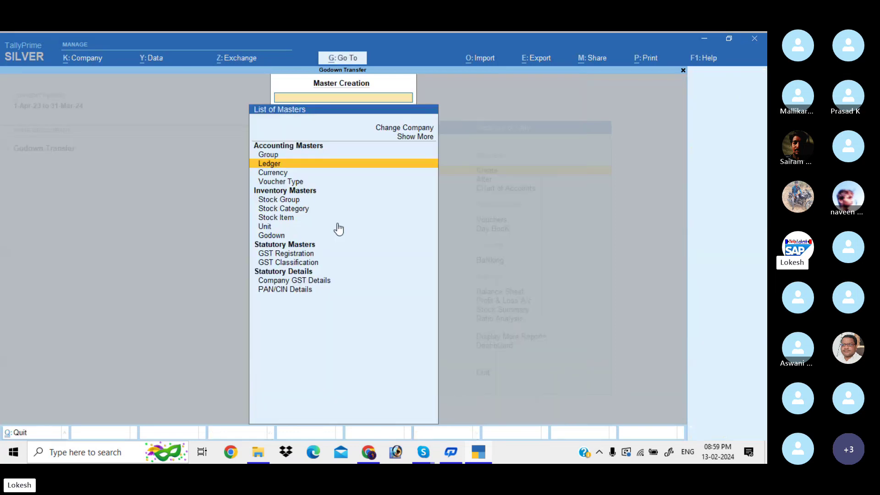
key(Down)
key(Down)
key(Down)
key(Down)
key(Down)
key(Down)
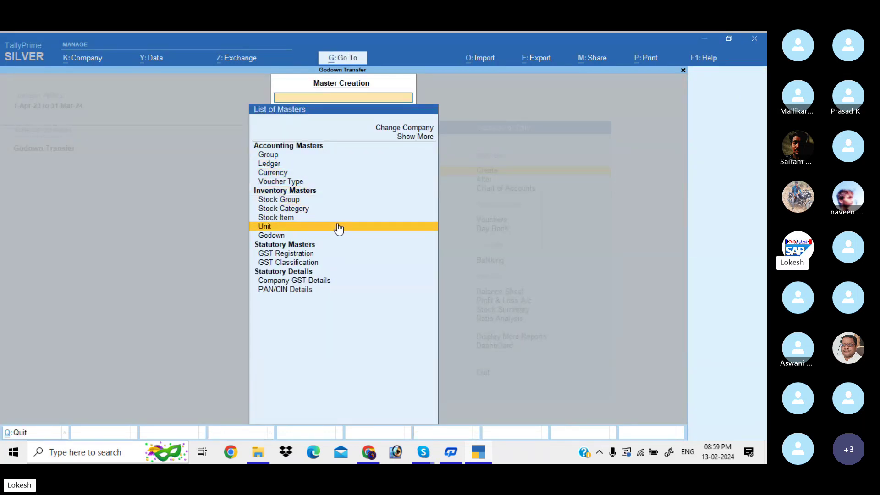
key(Return)
text(nos)
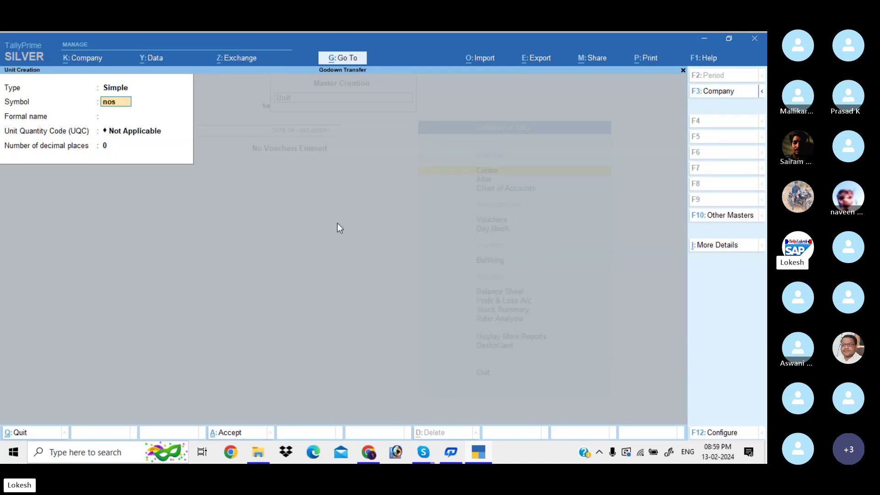
key(Return)
key(Return)
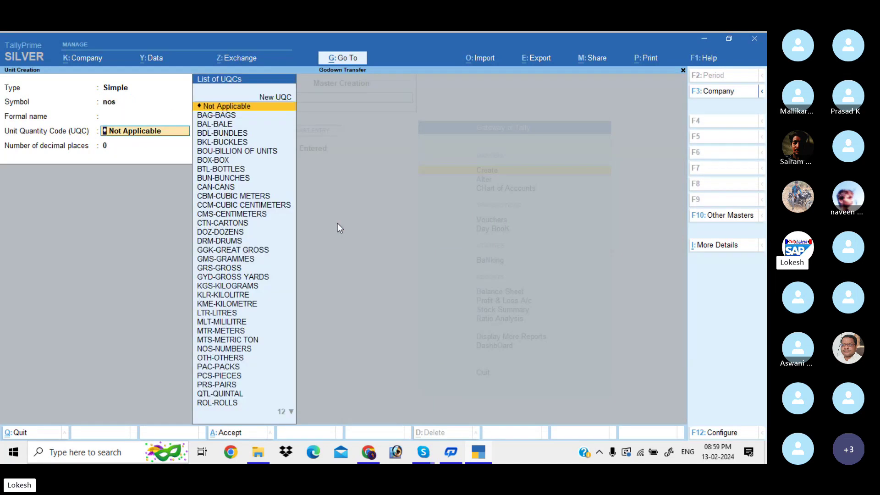
text(no)
key(Return)
key(Return)
key(Return)
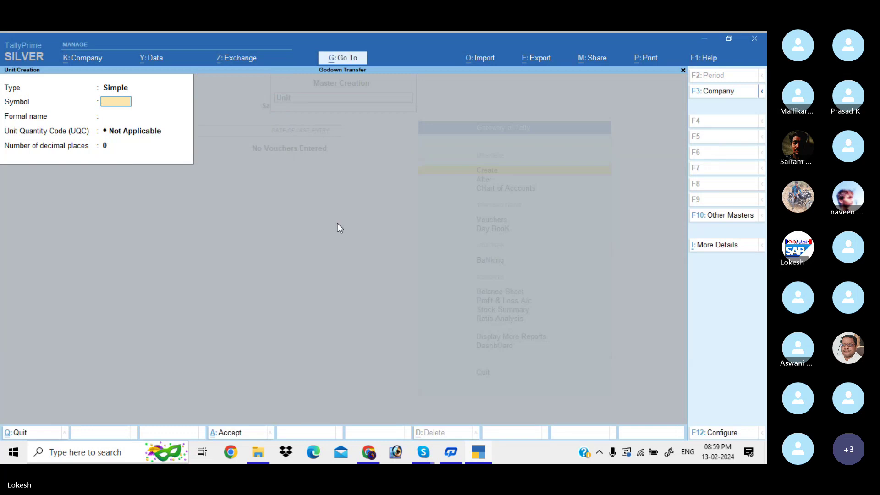
- Quit unit creation without saving and open a blank Stock Item Creation form
key(Escape)
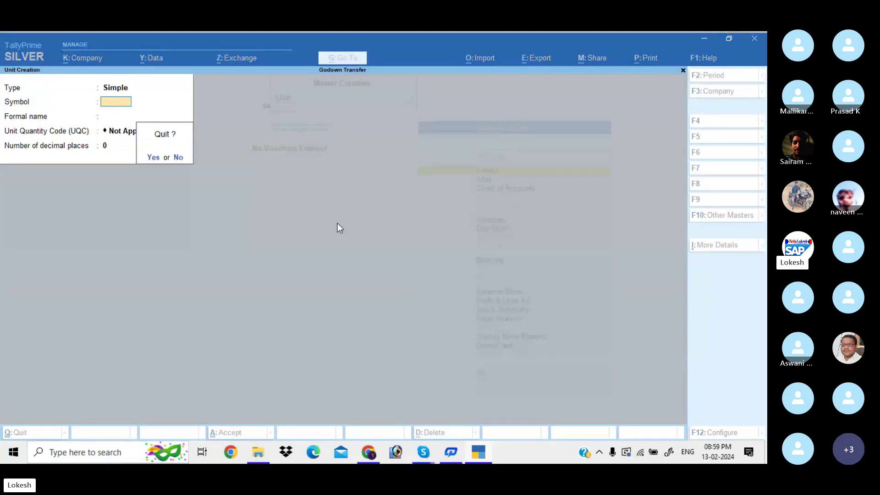
key(Return)
key(Up)
key(Return)
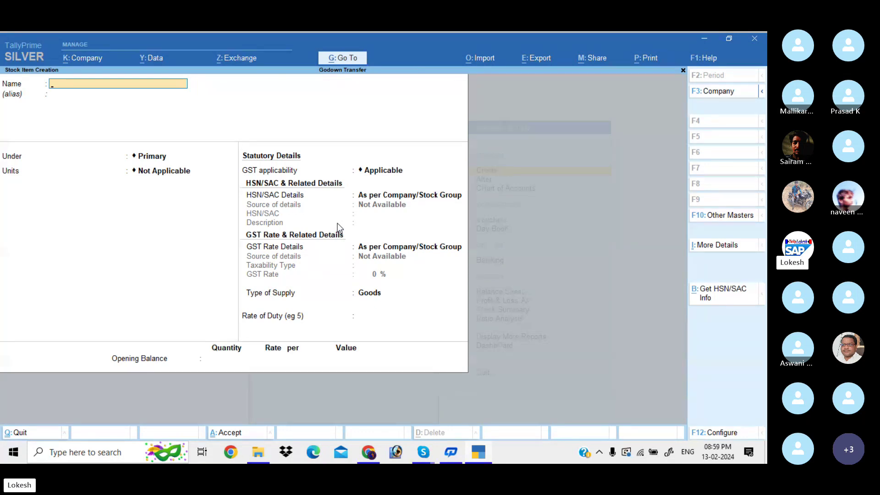
- Create stock item Hard Disk in nos with HSN/SAC 7412 and 18% GST
text(Hard Disk)
key(Return)
key(Return)
key(Return)
key(Down)
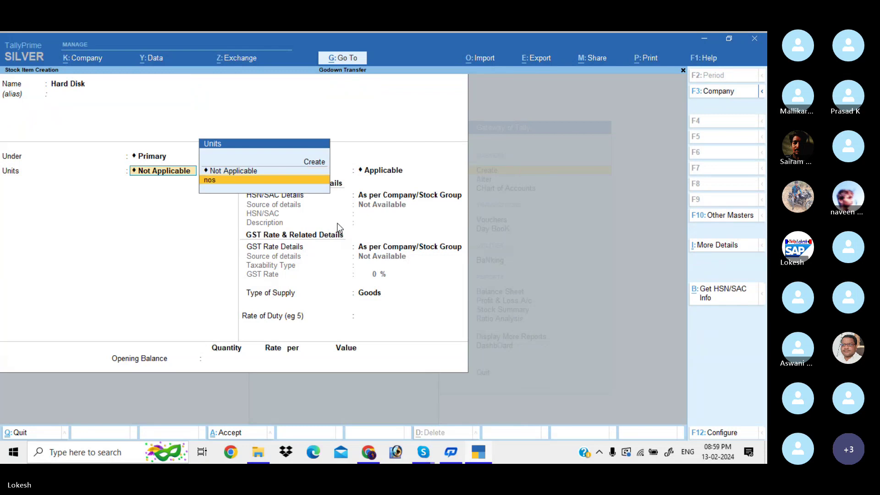
key(Return)
key(Return)
key(Return)
key(Down)
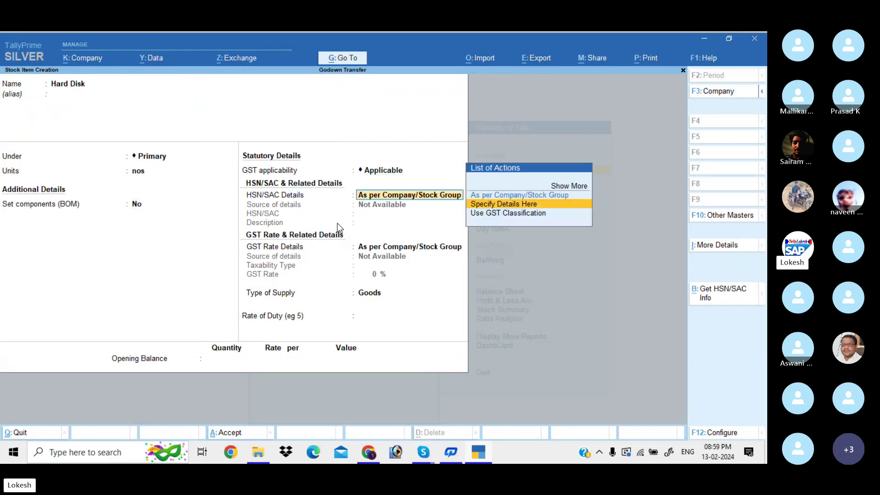
key(Return)
text(7412)
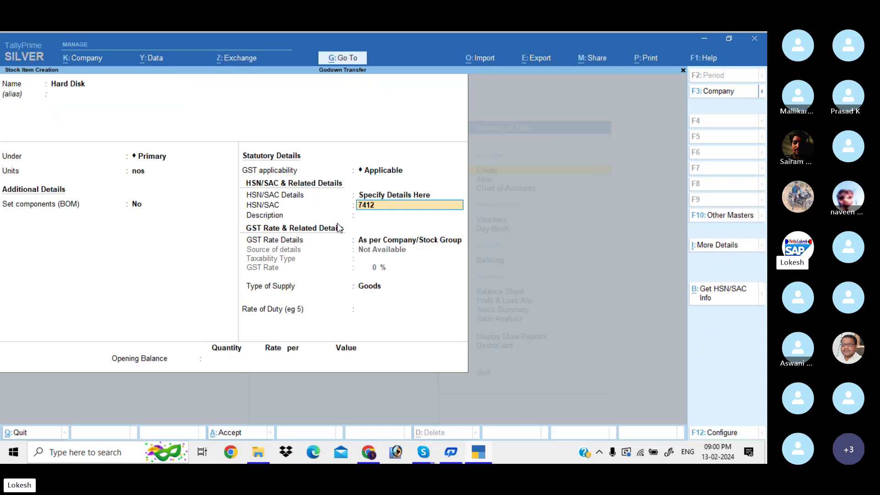
key(Return)
key(Return)
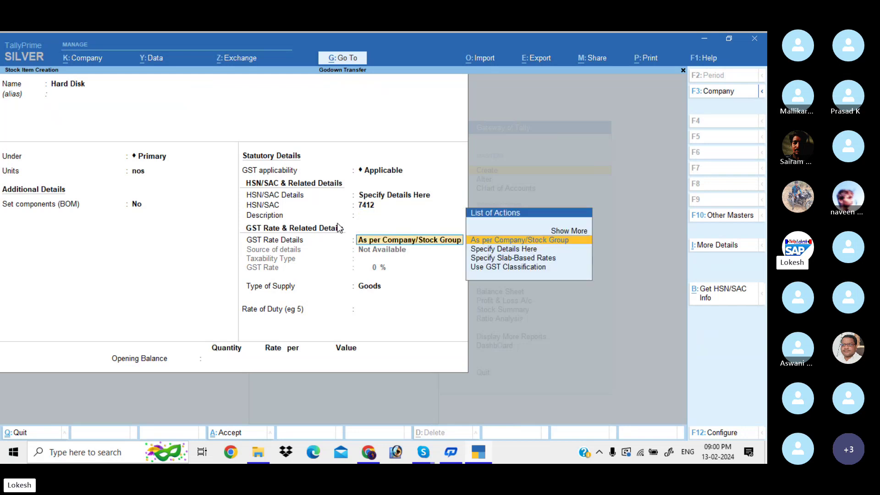
key(Down)
key(Return)
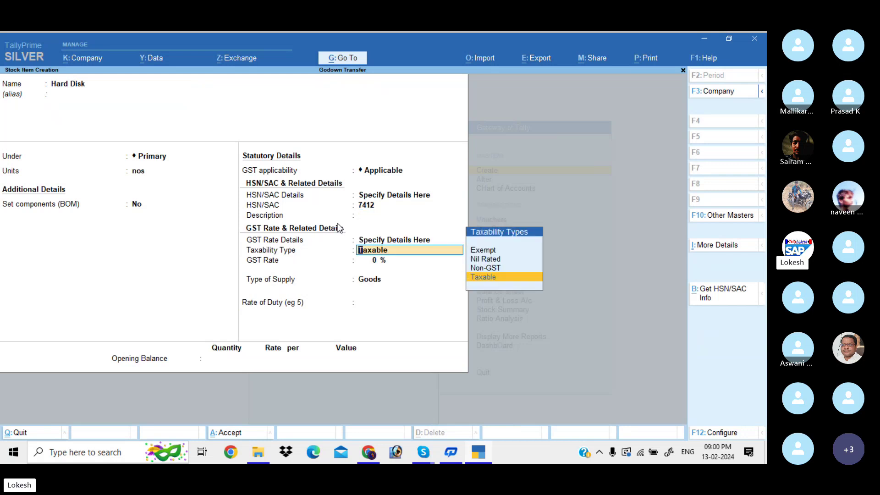
key(Return)
text(18)
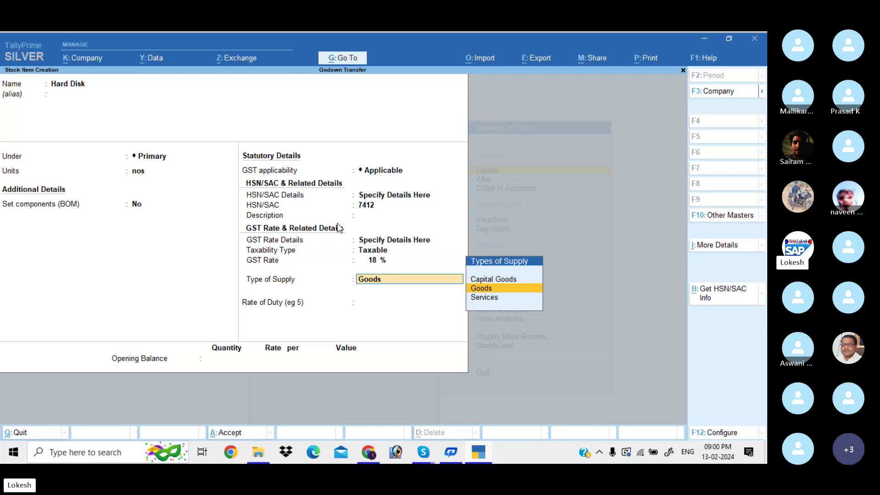
key(Return)
key(Return)
- Save Hard Disk and enter Monitor in nos with HSN/SAC 9654, taxable 18% GST
key(Return)
key(Return)
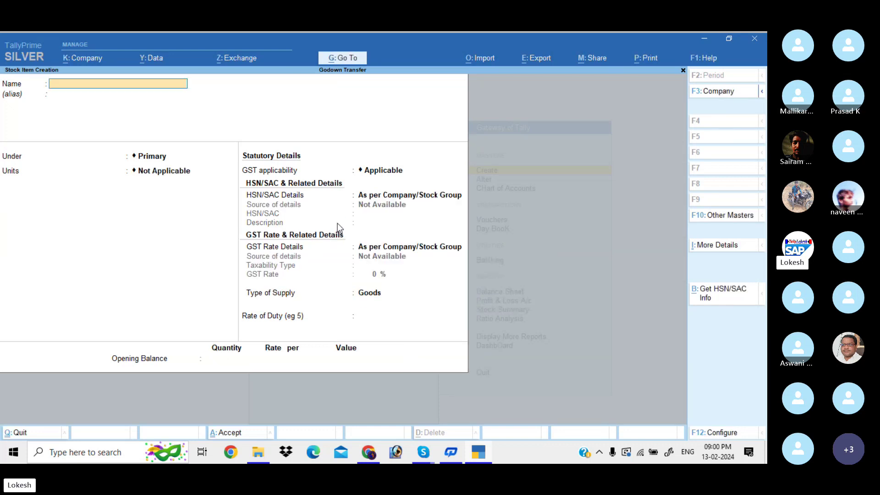
text(Monitor)
key(Return)
key(Return)
key(Return)
key(Down)
key(Return)
key(Return)
key(Return)
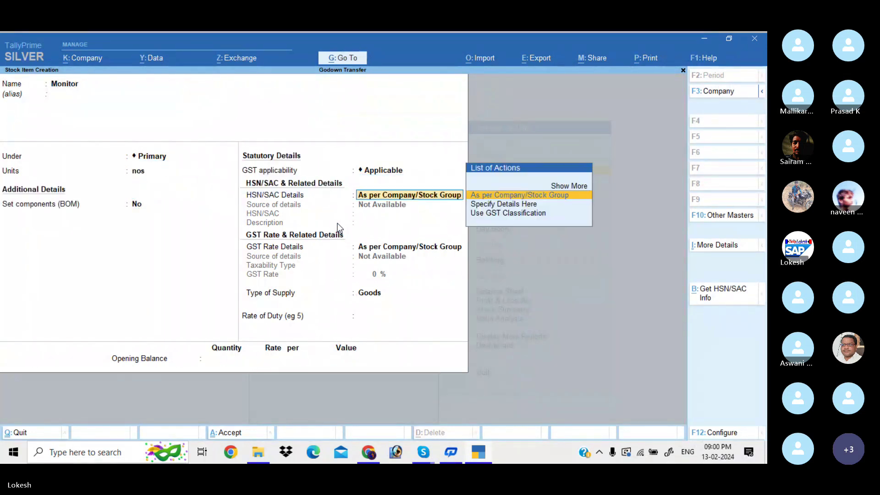
key(Down)
key(Return)
text(9654)
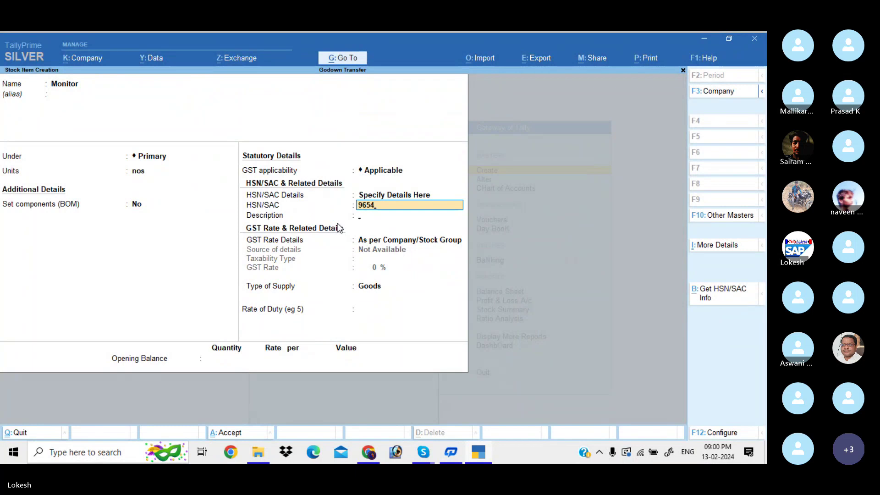
key(Return)
key(Return)
key(Down)
key(Return)
key(Return)
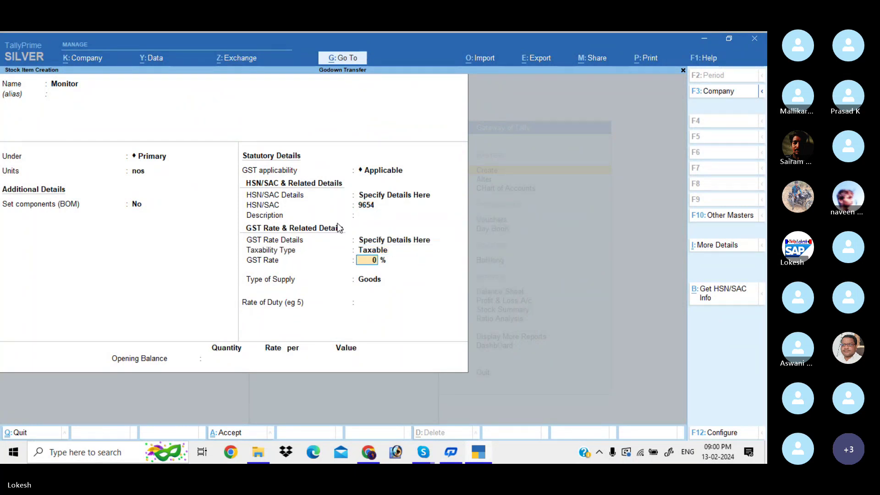
text(18)
key(Return)
key(Return)
key(Return)
key(Return)
key(Return)
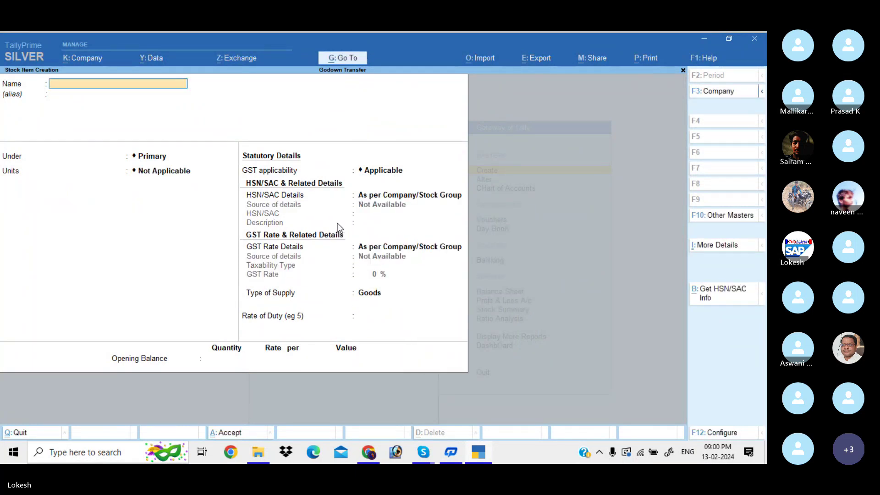
- Create stock item Processor Athlon in nos with HSN 9546, taxable at 18% GST
text(Proce)
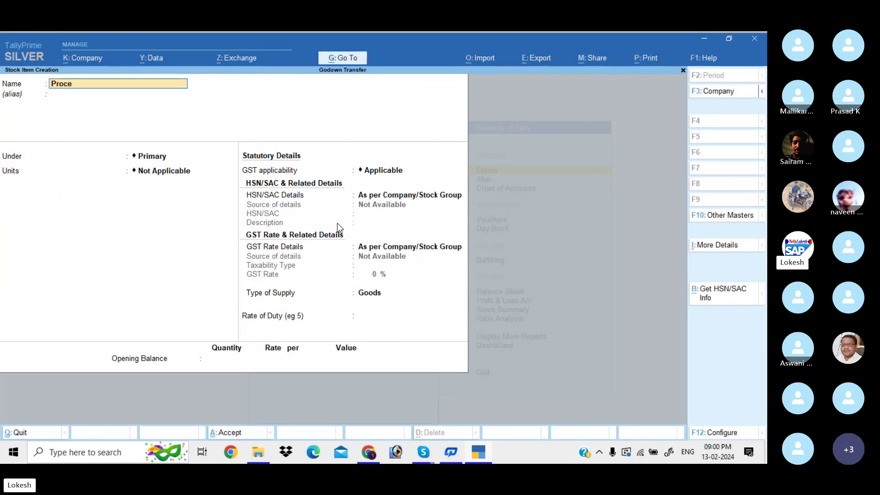
text(ssor athlon)
key(Return)
key(Return)
key(Return)
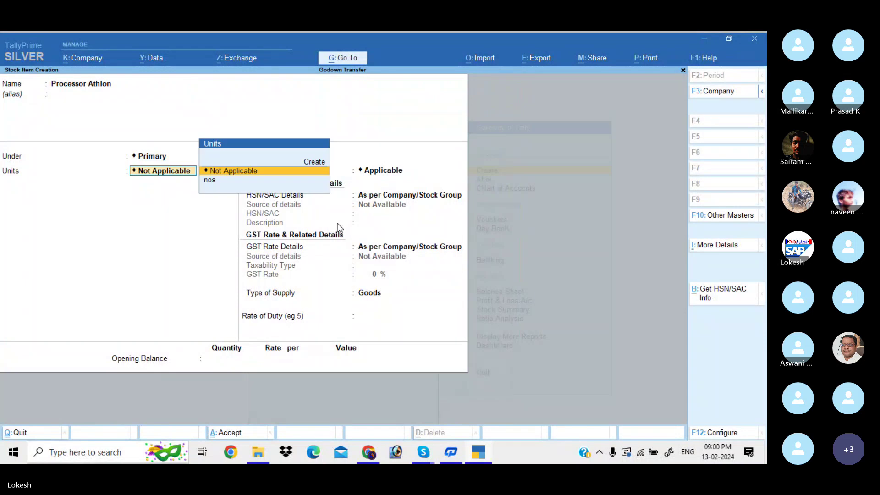
key(Down)
key(Return)
key(Return)
key(Down)
key(Return)
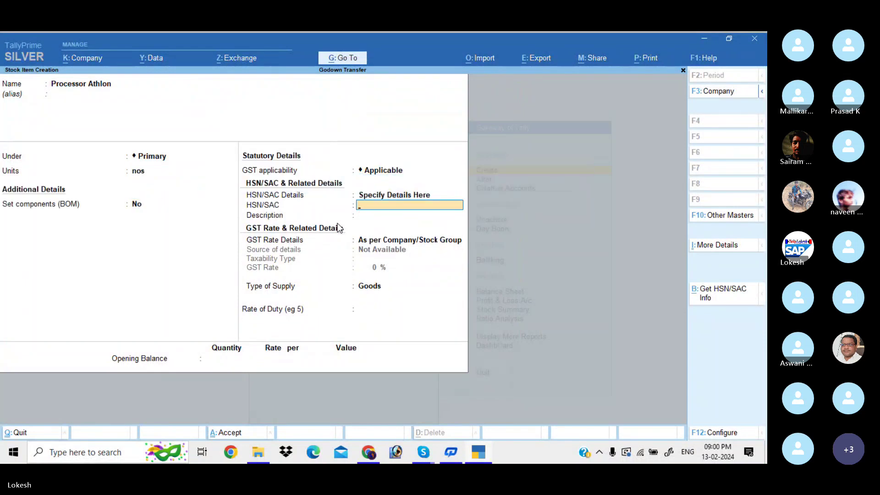
text(9546)
key(Return)
key(Return)
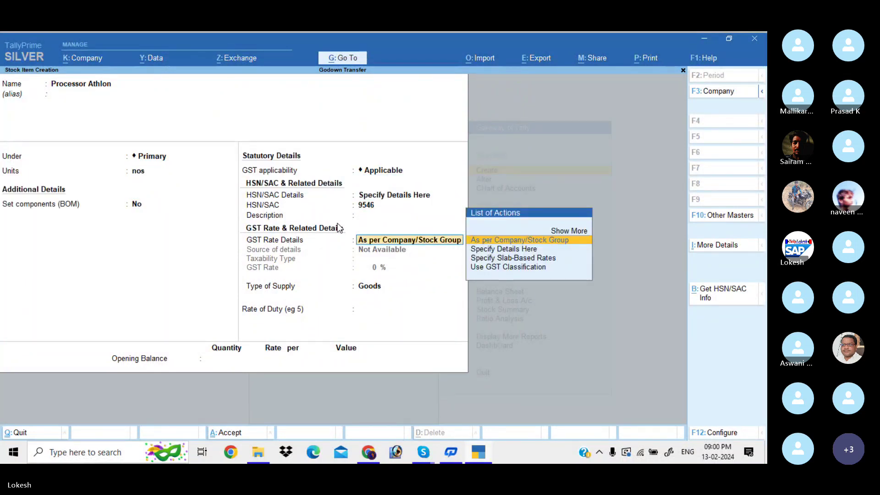
key(Down)
key(Return)
key(Return)
text(18)
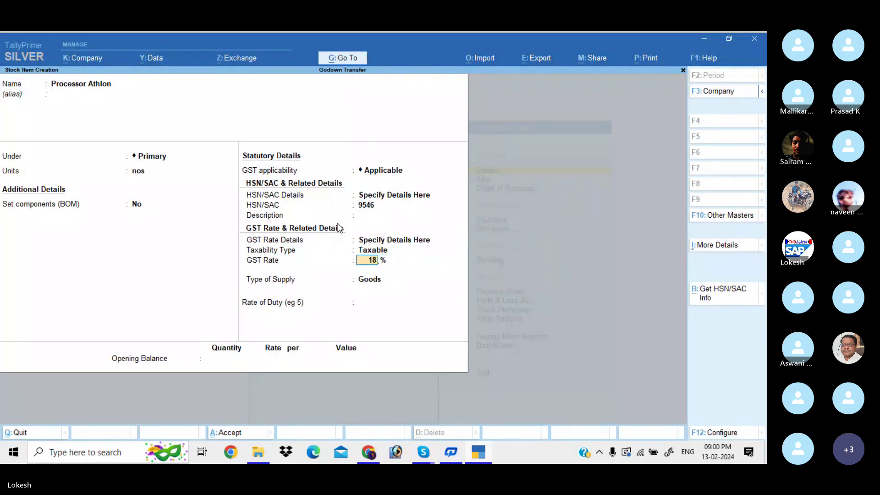
key(Return)
key(Return)
key(Return)
key(Return)
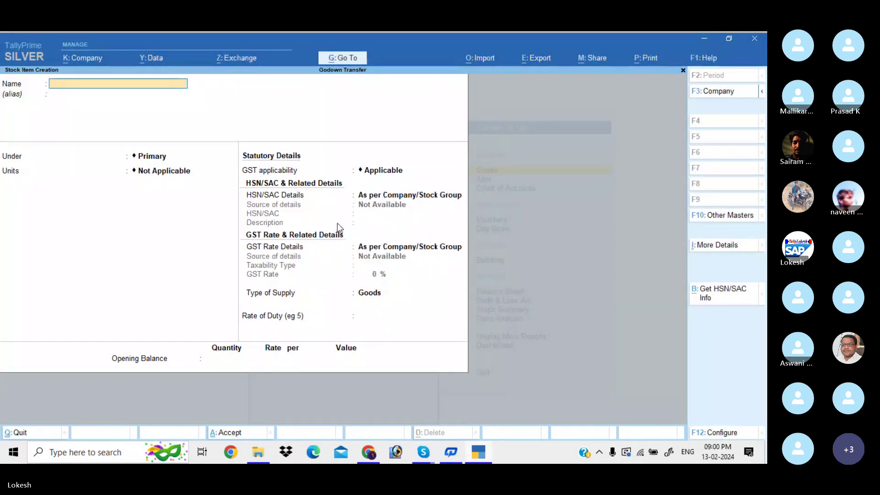
- Create stock item Processor P4 in nos with HSN 9512, taxable at 18% GST
text(Processo)
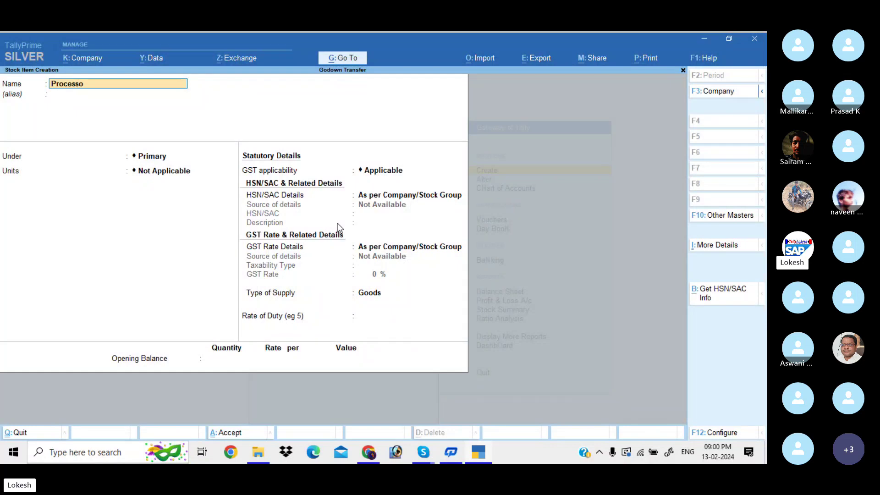
text(r P4)
key(Return)
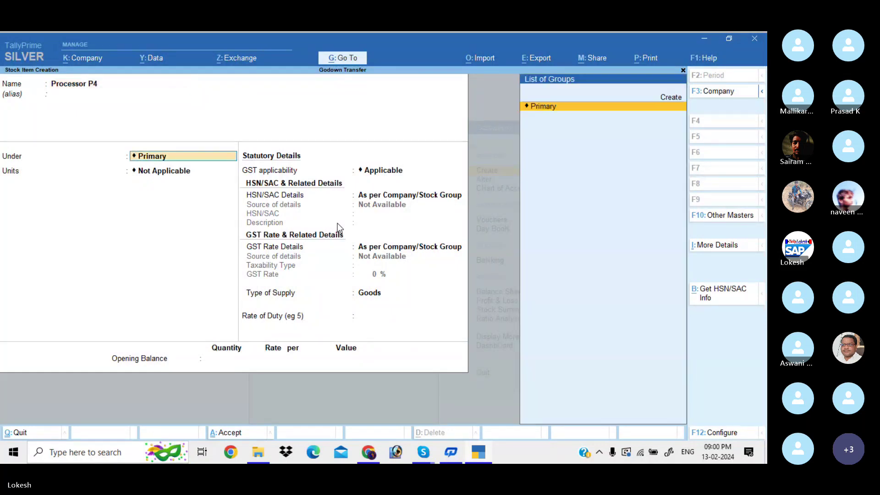
key(Return)
key(Down)
key(Return)
key(Return)
key(Return)
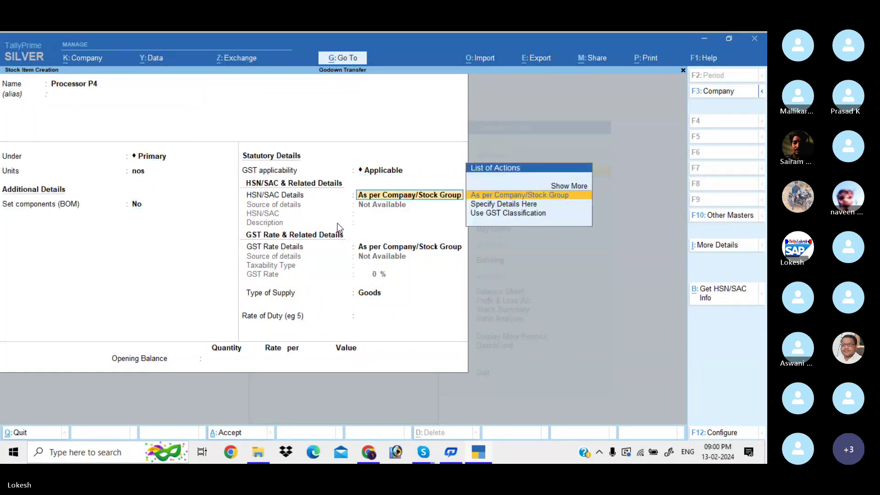
key(Down)
key(Return)
text(9512)
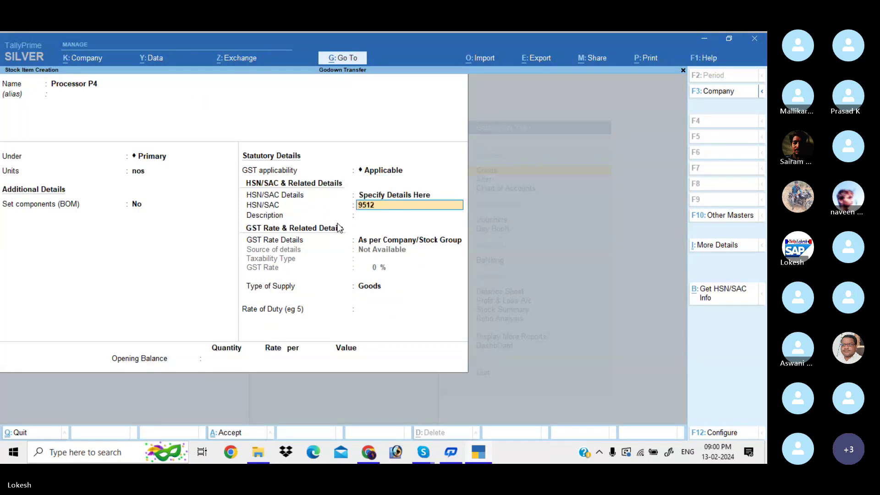
key(Return)
key(Return)
key(Down)
key(Return)
key(Return)
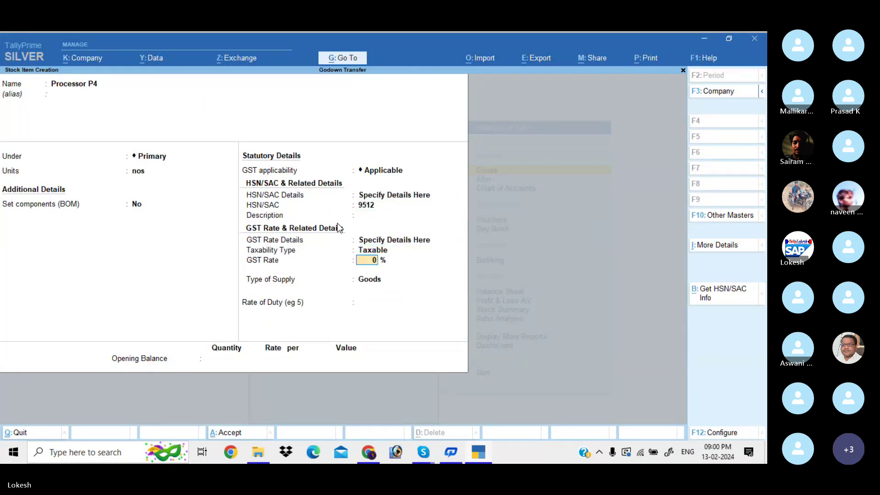
text(18)
key(Return)
key(Return)
key(Return)
key(Return)
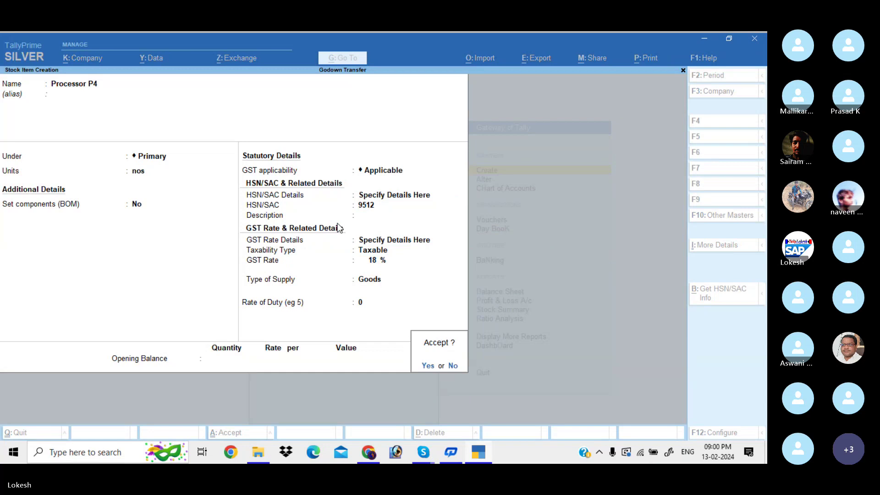
key(Return)
- Create stock item Keyboard in nos with HSN 9632, taxable at 18% GST
text(Key)
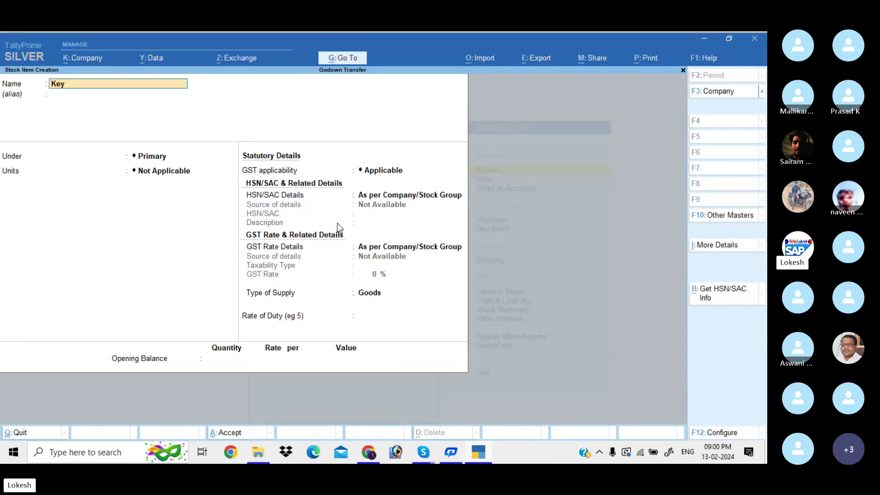
text(board)
key(Return)
key(Return)
key(Return)
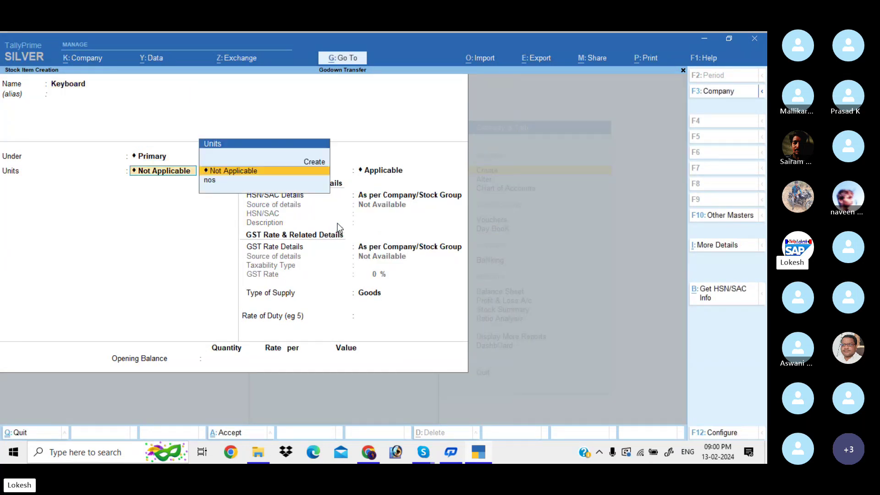
key(Down)
key(Return)
key(Return)
key(Return)
key(Down)
key(Return)
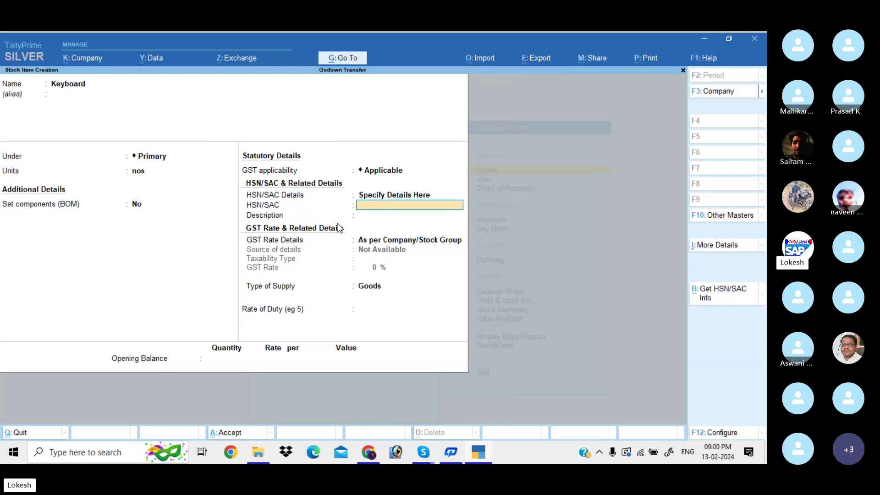
text(9632)
key(Return)
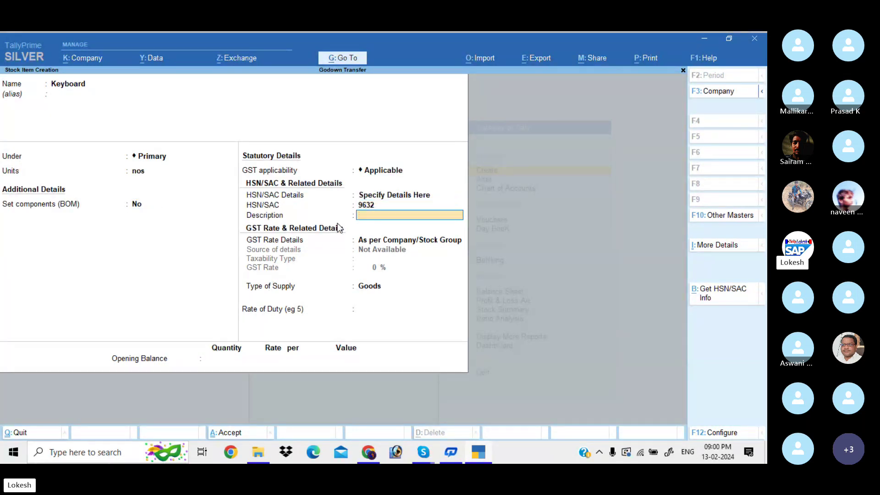
key(Return)
key(Down)
key(Return)
key(Return)
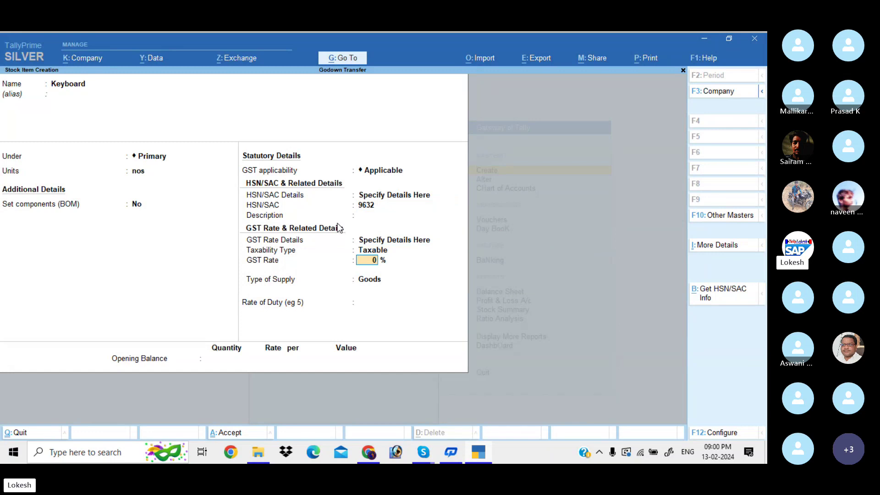
text(18)
- Create stock item Ram in nos with HSN 5478 at 18% GST, then quit item creation
key(Return)
key(Return)
key(Return)
key(Return)
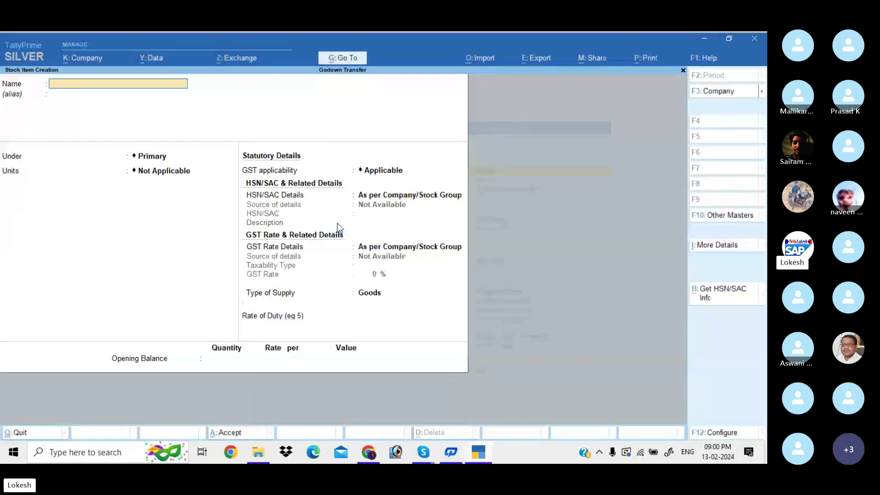
text(Ram)
key(Return)
key(Return)
key(Return)
key(Down)
key(Return)
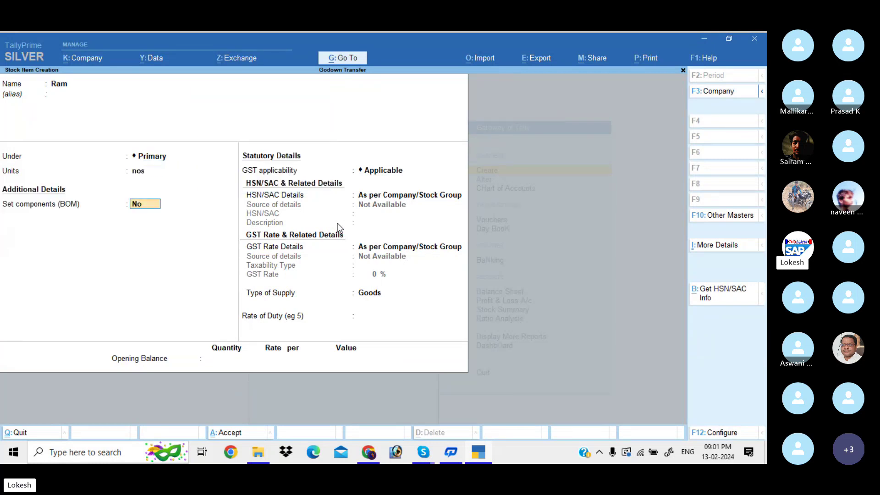
key(Return)
key(Return)
key(Return)
key(BackSpace)
key(Down)
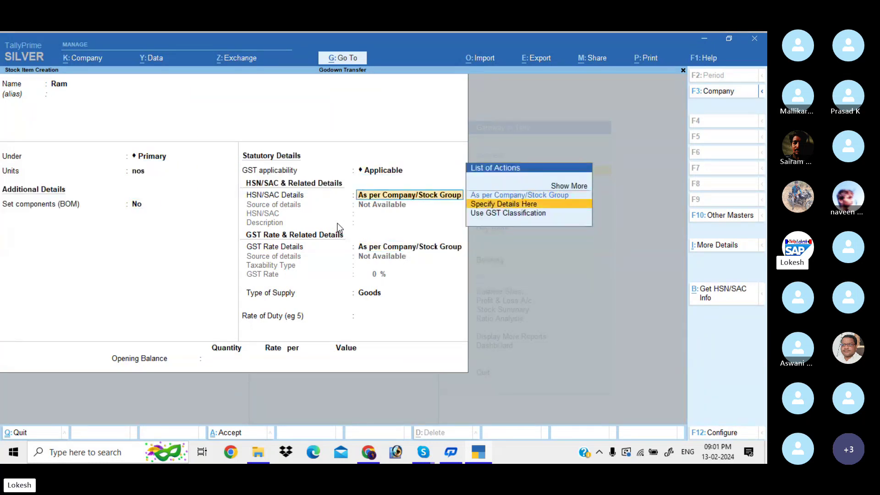
key(Return)
text(5478)
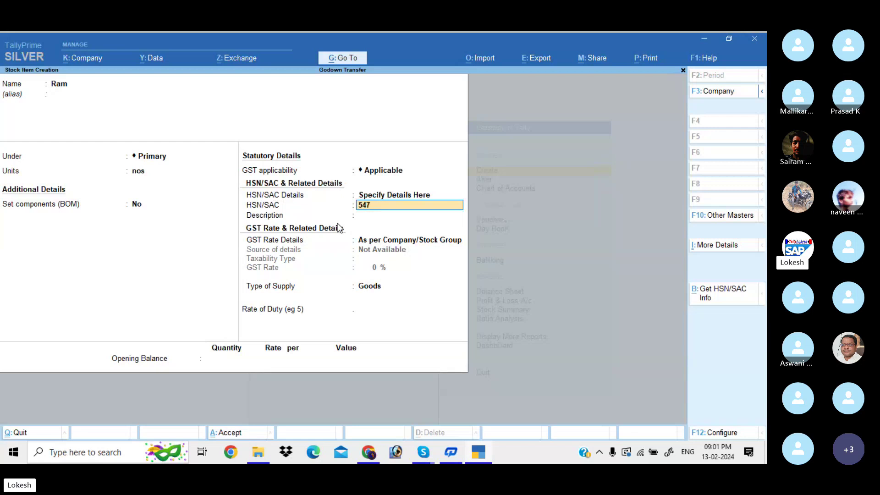
key(Return)
key(Return)
key(Down)
key(Return)
key(Return)
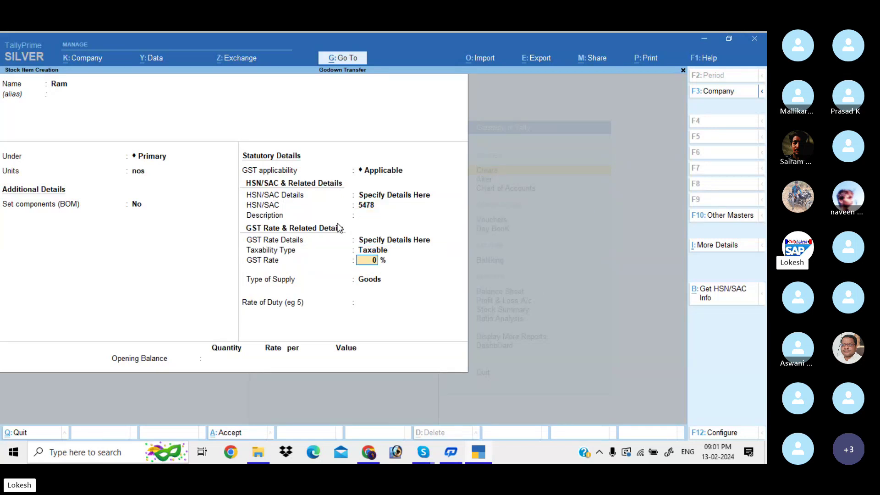
text(18)
key(Return)
key(Return)
key(Return)
key(Return)
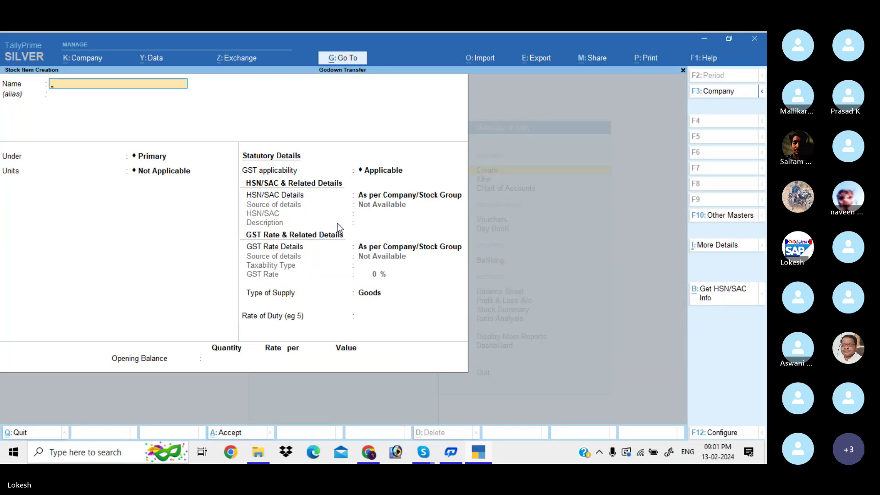
key(Escape)
key(Return)
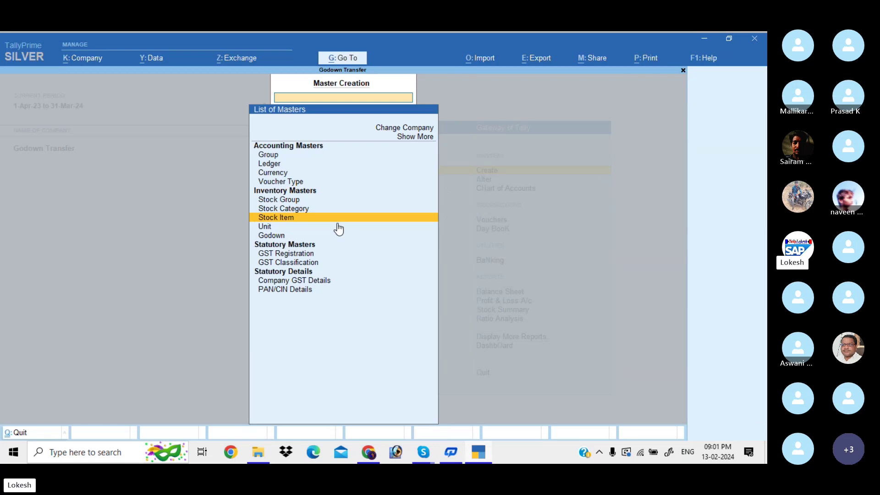
- Create godowns 'Raw Material Godown' and 'Assembling Godown'
key(Down)
key(Down)
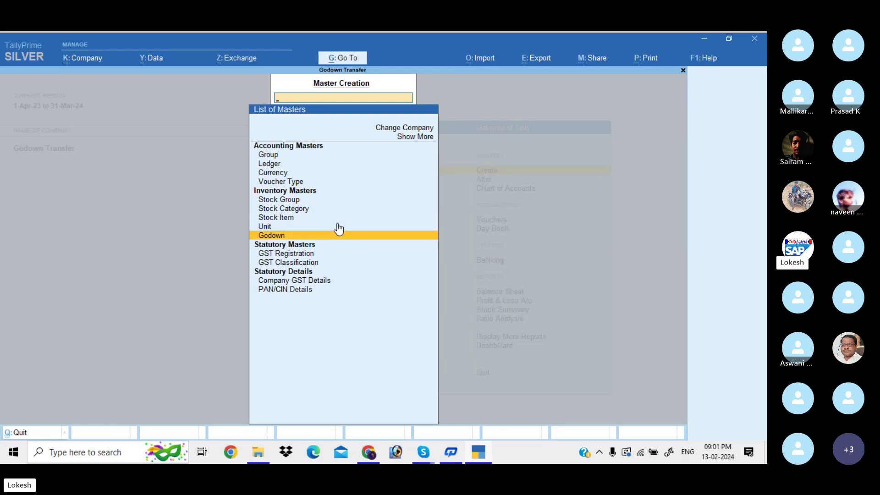
key(Return)
key(Return)
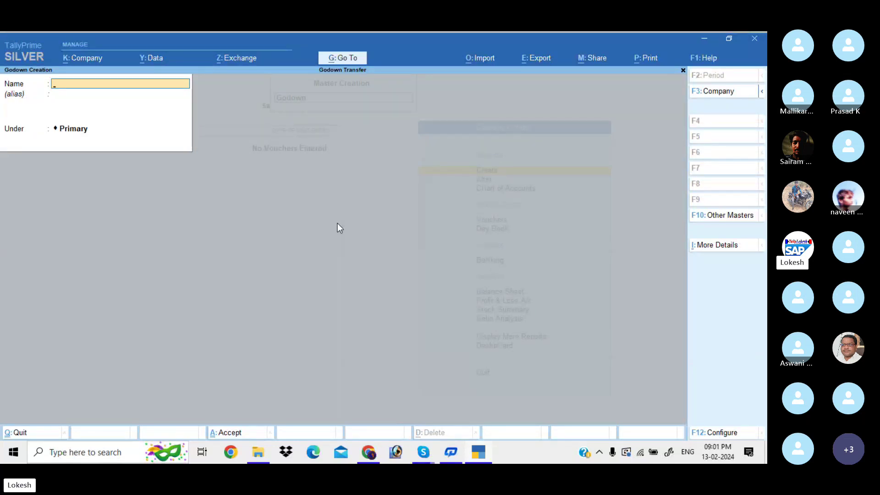
text(Raw Material Godown)
key(Return)
key(Return)
key(Return)
key(Return)
text(Assem)
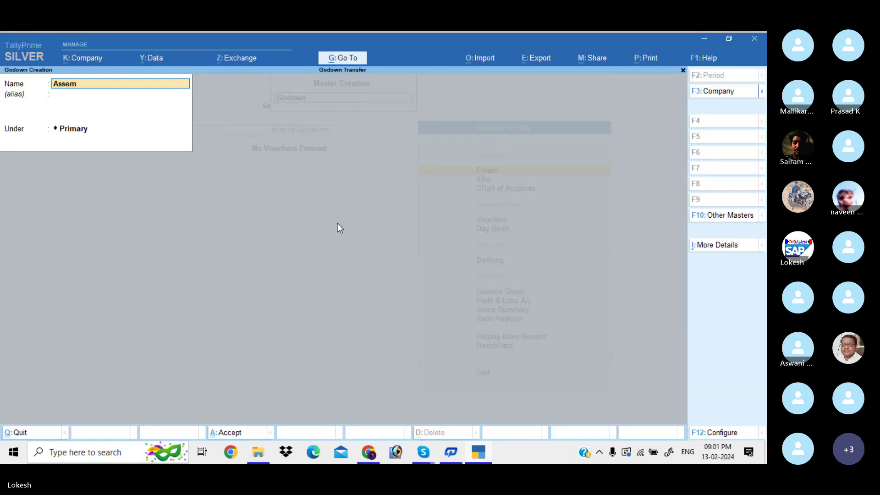
text(bling Godown)
key(Return)
key(Return)
key(Return)
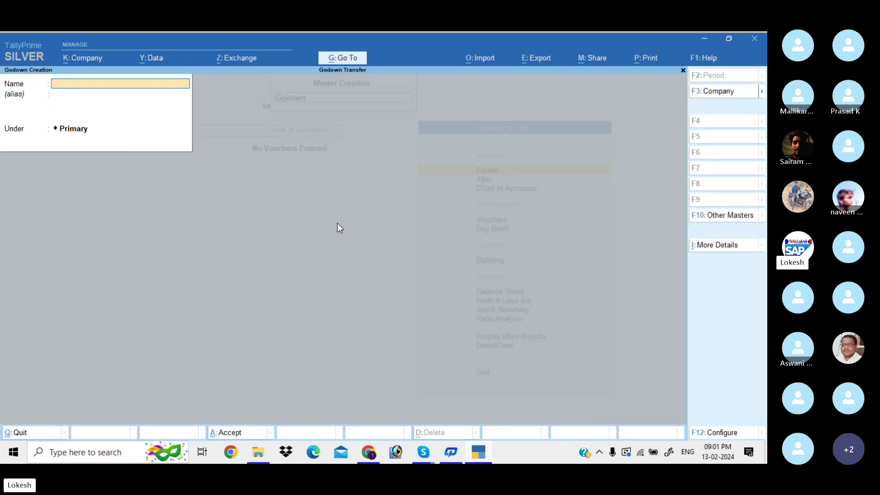
- Quit the blank godown form and return to the Gateway of Tally
key(Escape)
key(Return)
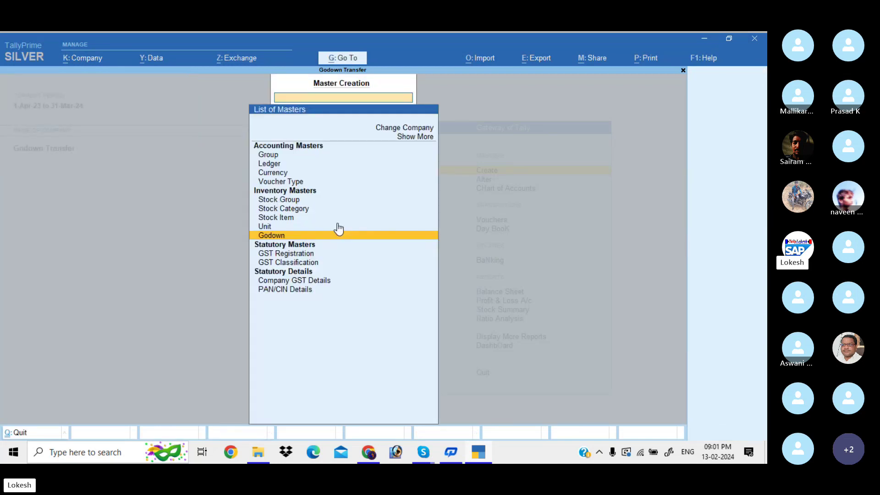
key(Escape)
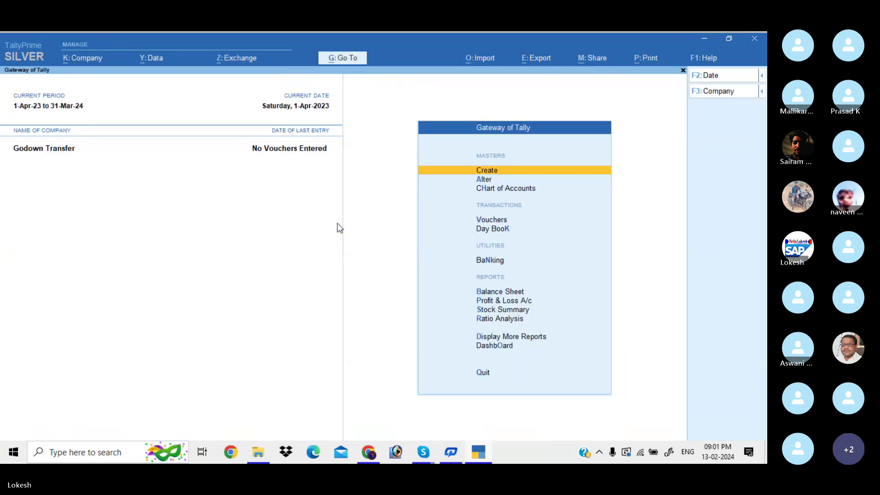
- Save a Receipt voucher crediting Capital and debiting Cash with 12,00,000
key(Down)
key(Down)
key(Down)
key(Return)
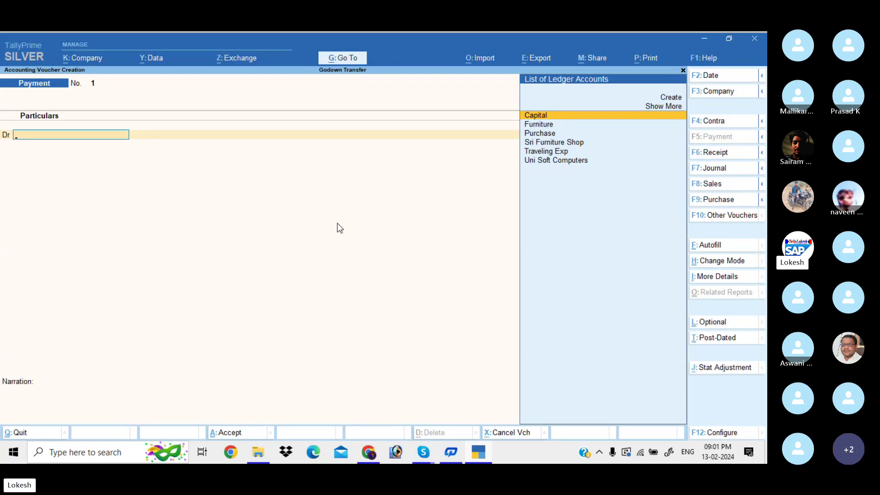
click(724, 156)
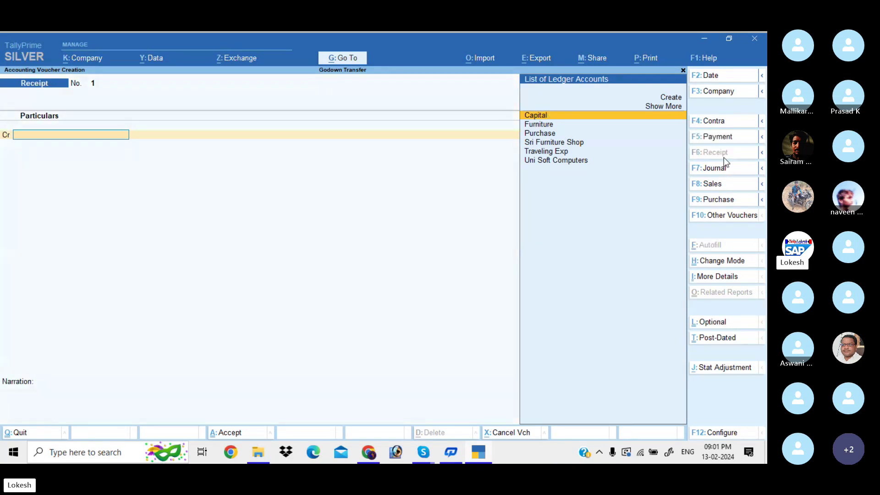
key(Return)
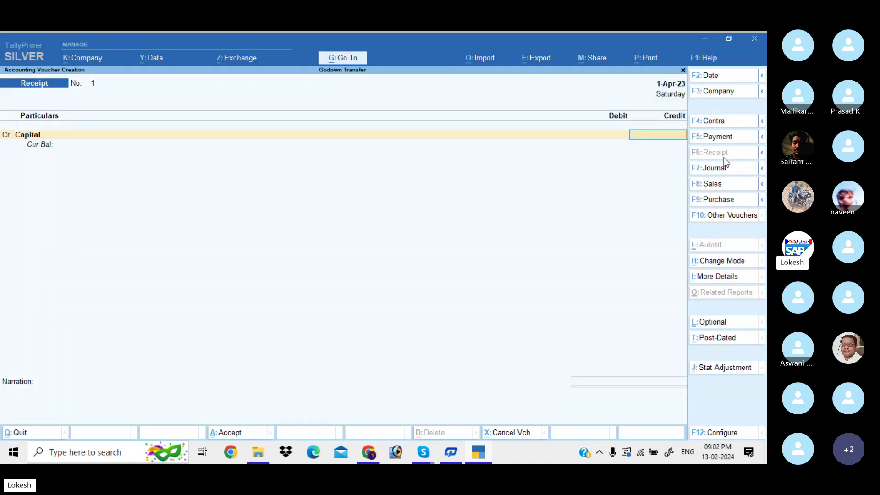
text(1200000)
key(Return)
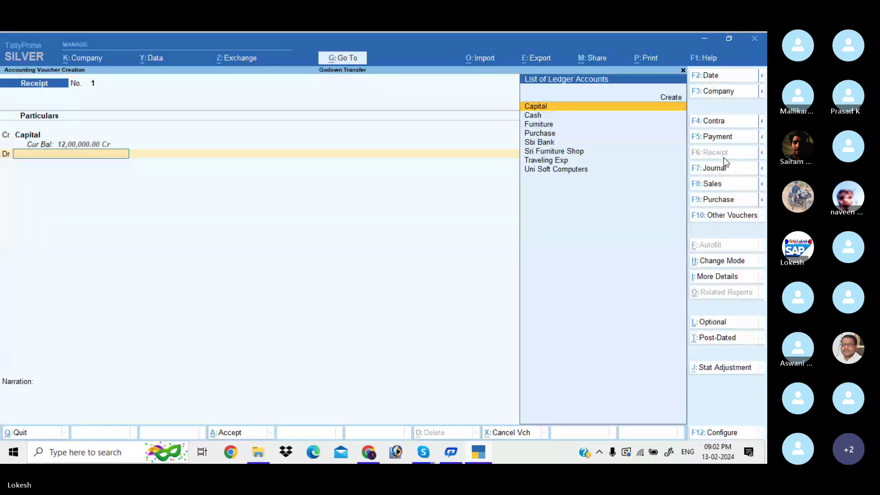
key(Down)
key(Return)
key(Return)
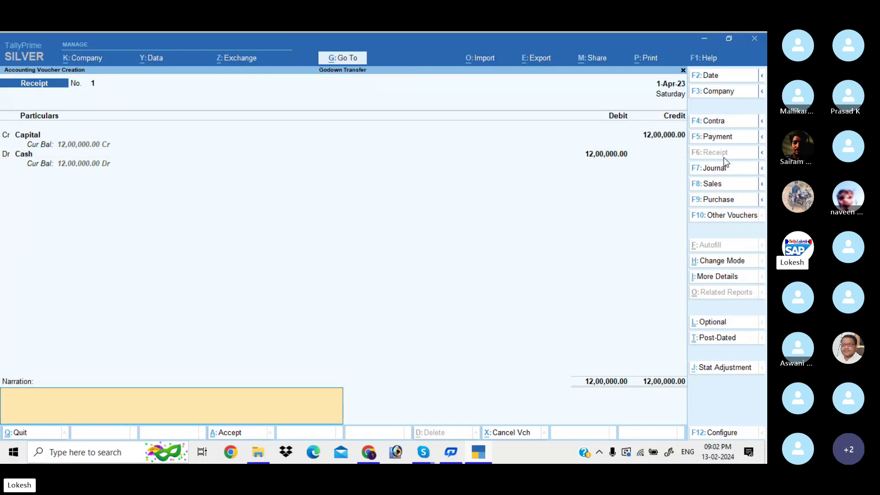
key(ctrl+a)
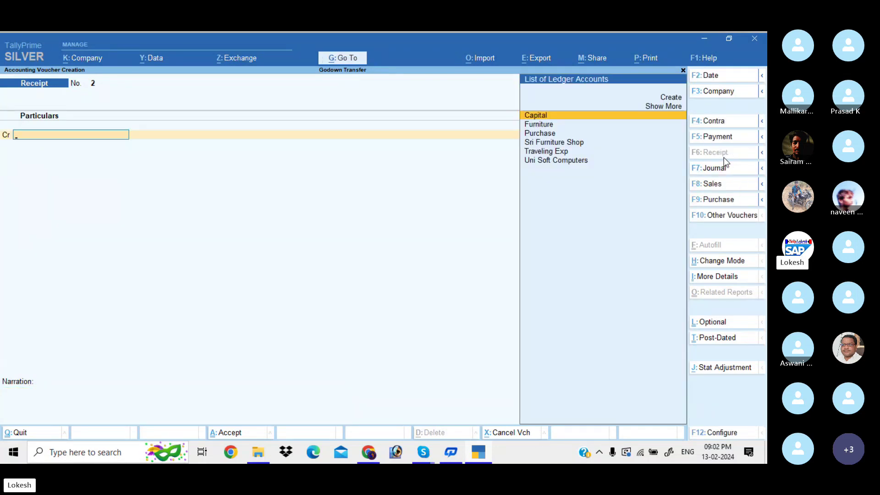
- Start a Purchase voucher with Uni Soft Computers as the supplier
click(726, 200)
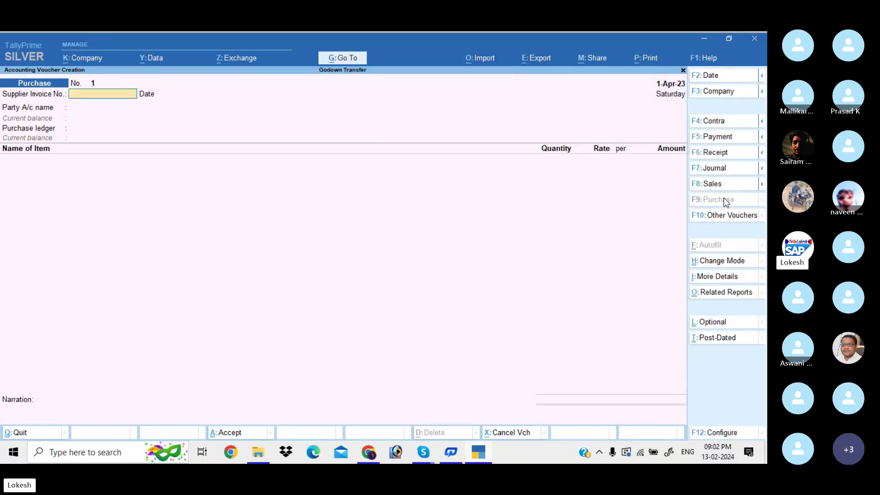
key(Return)
key(Return)
key(Down)
key(Down)
key(Down)
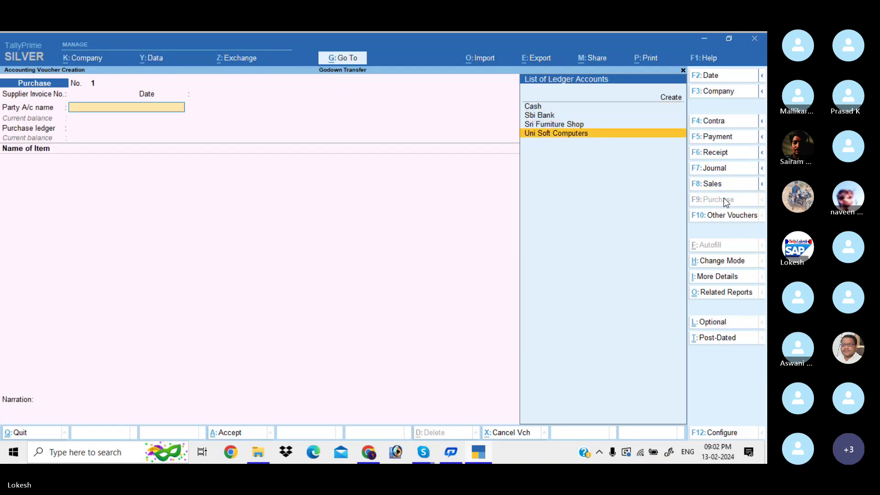
key(Return)
key(Return)
key(Return)
key(Return)
key(Return)
key(Return)
key(Return)
key(Return)
key(Return)
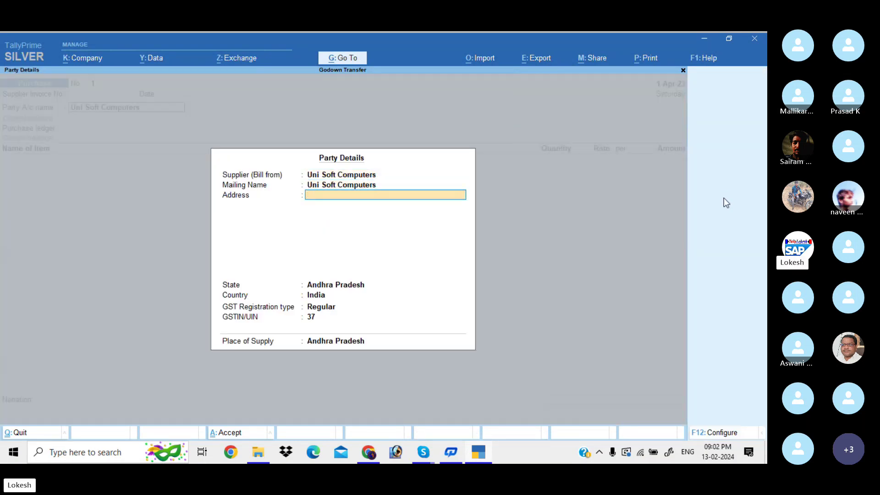
key(Return)
key(Return)
key(Return)
key(Return)
key(Return)
key(Return)
key(Return)
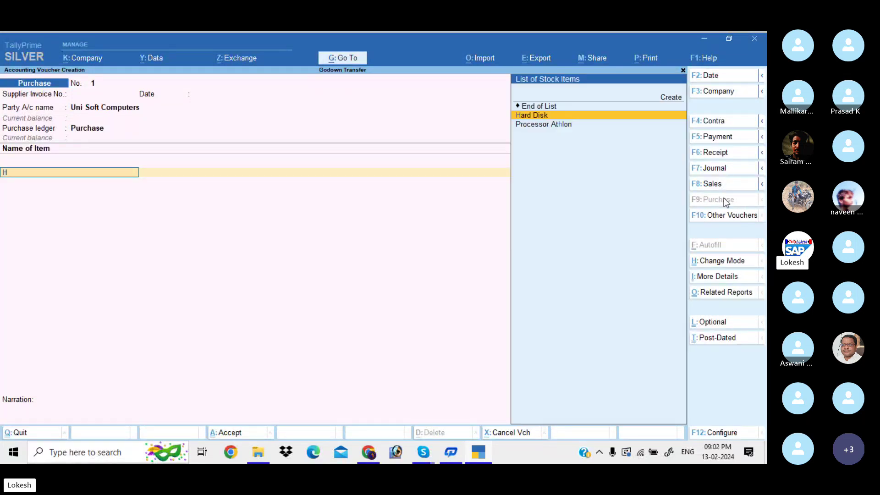
- Add Hard Disk (100 @ 2,300) and Monitor (50 @ 3,500) from Raw Material Godown
key(Return)
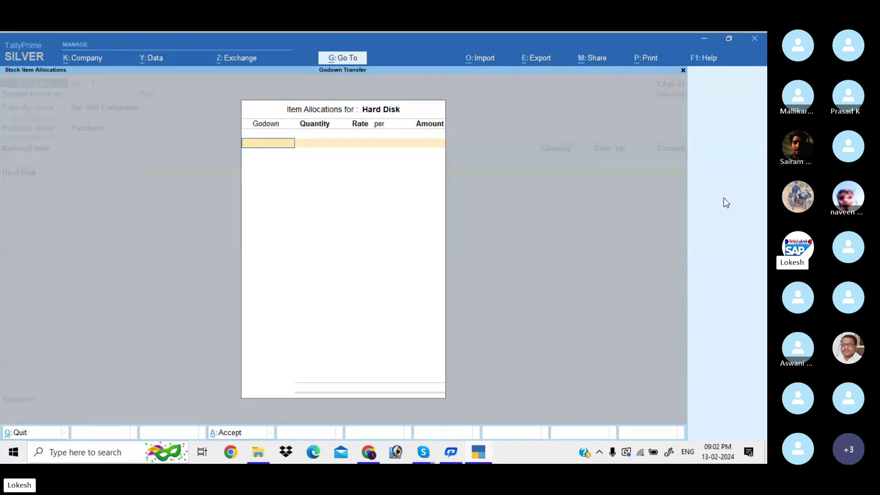
key(Down)
key(Down)
key(Down)
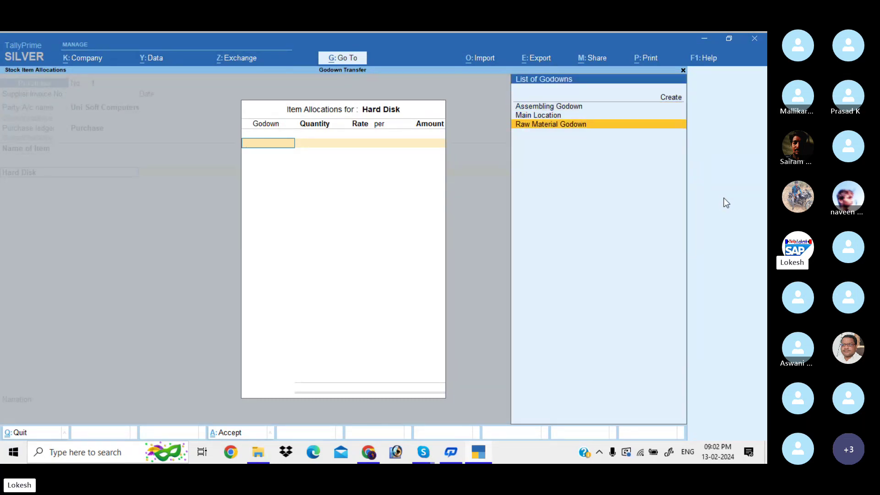
key(Return)
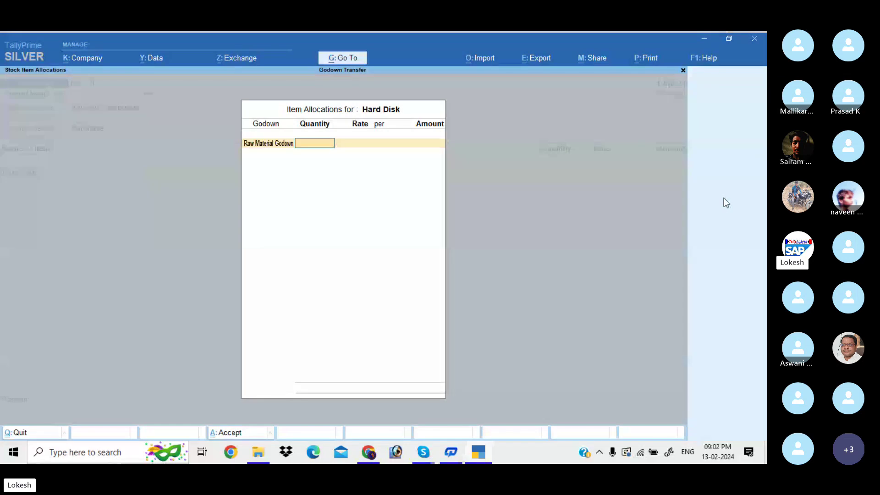
text(100)
key(Return)
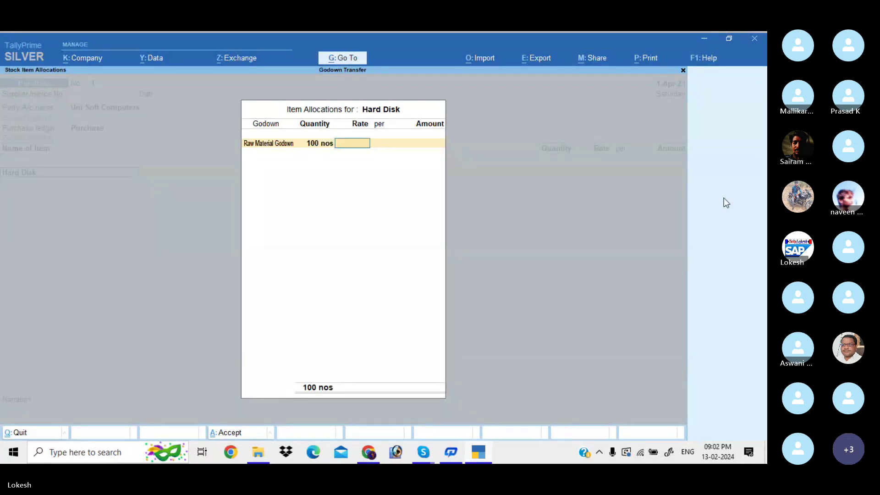
text(2300)
key(Return)
key(Return)
key(Return)
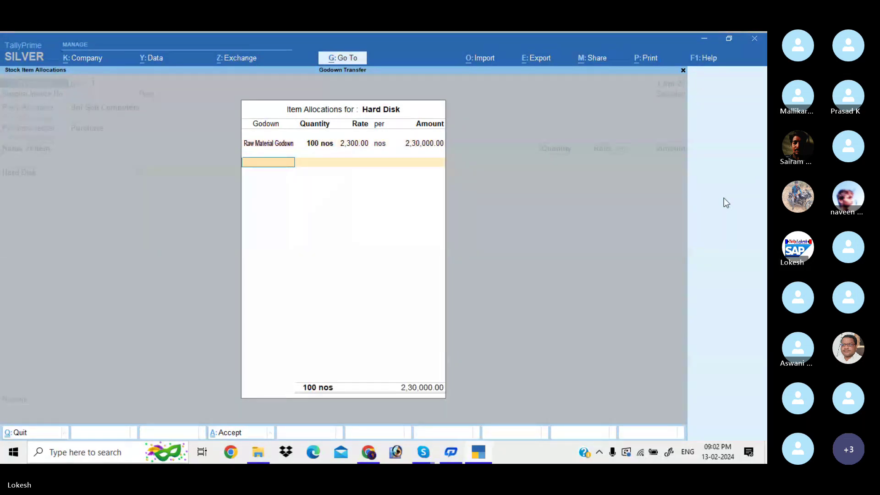
key(Return)
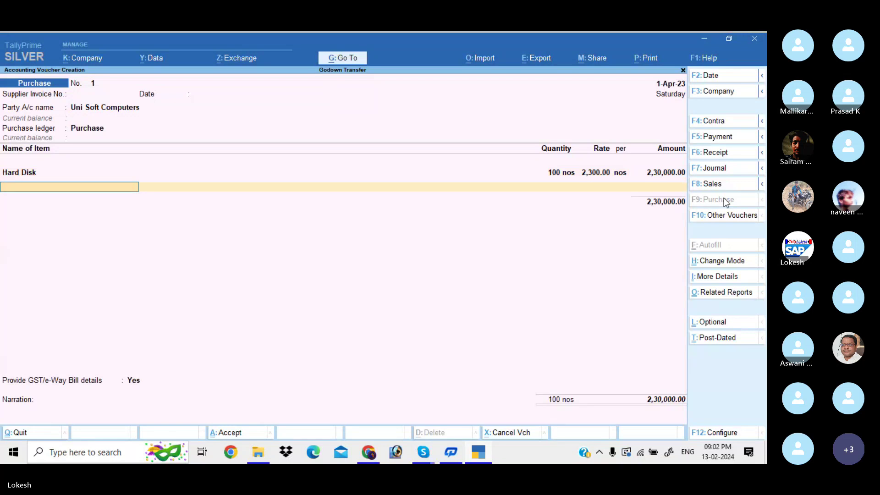
text(m)
key(Return)
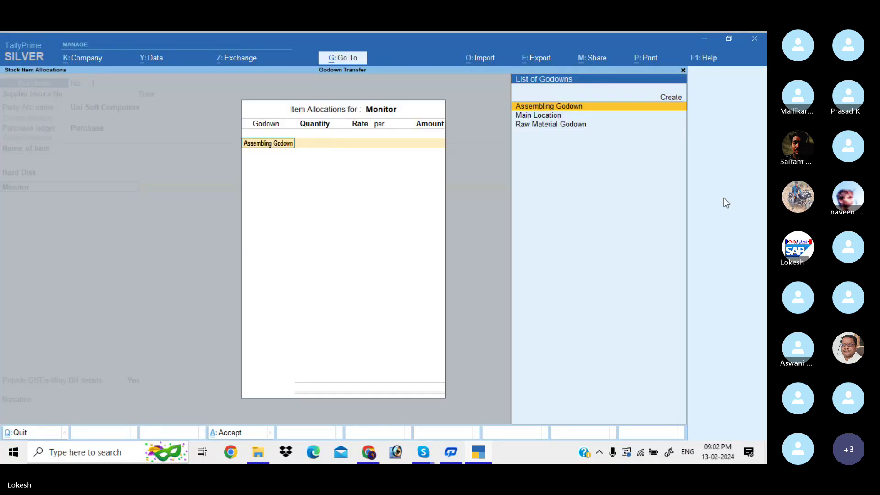
key(Down)
key(Down)
key(Return)
text(50)
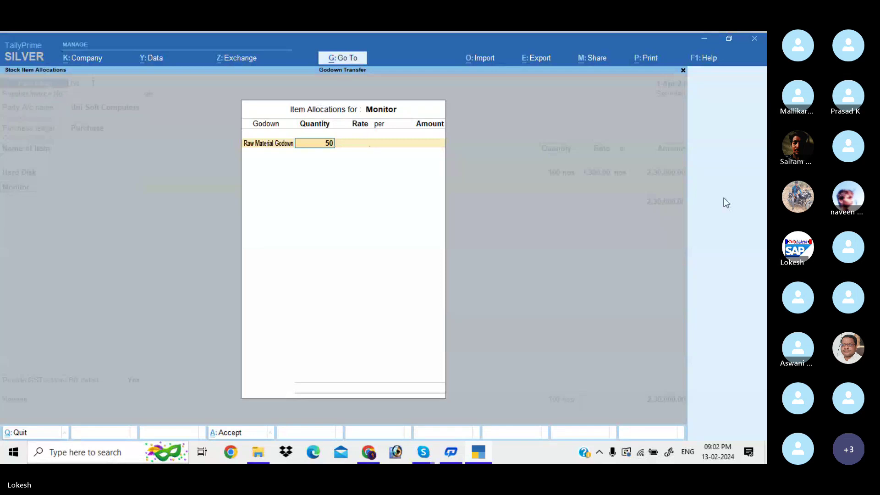
key(Return)
text(3,500)
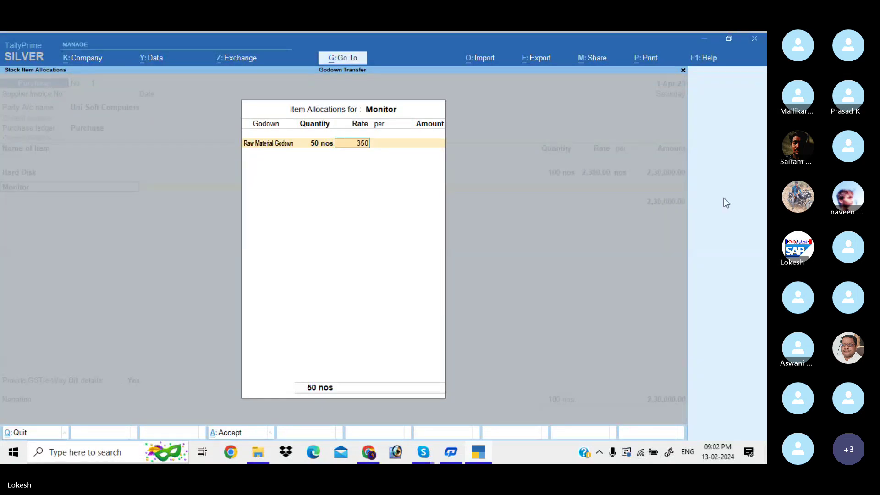
key(Return)
- Add Processor Athlon (100 @ 3,700) and Processor P4 (100 @ 5,700) from Raw Material Godown
key(Return)
key(Return)
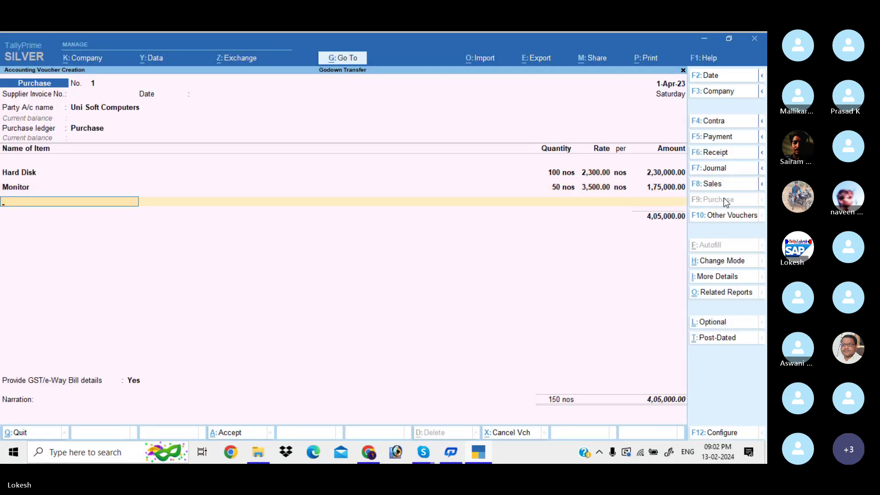
text(Pr)
key(Return)
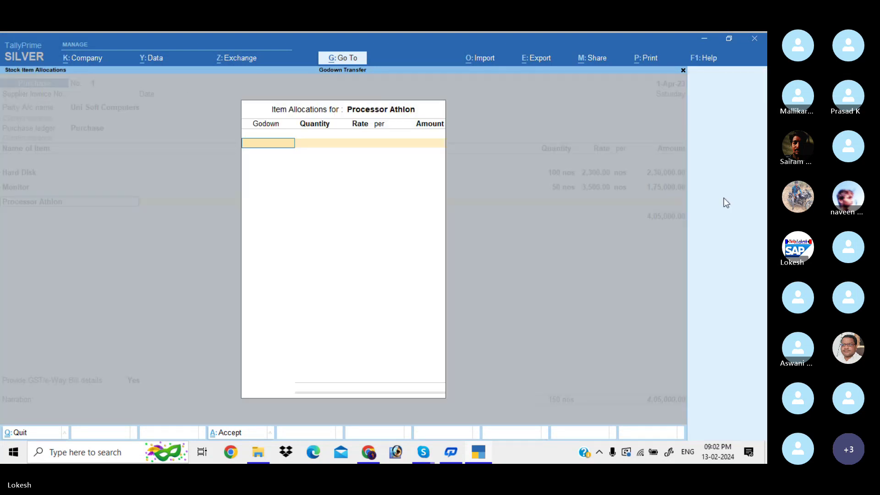
key(Down)
key(Down)
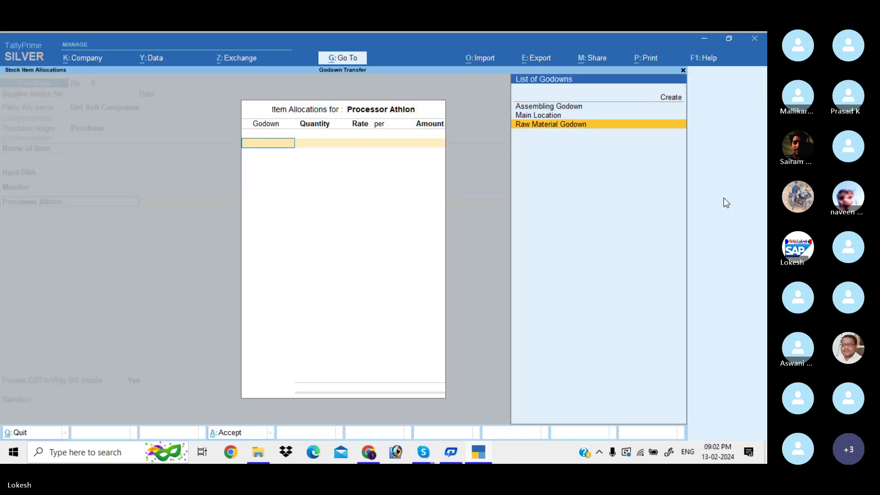
key(Return)
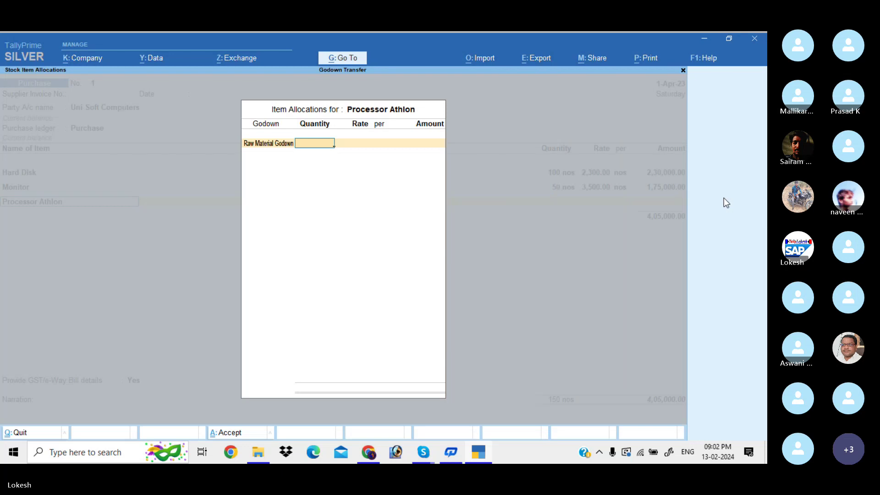
text(100)
key(Return)
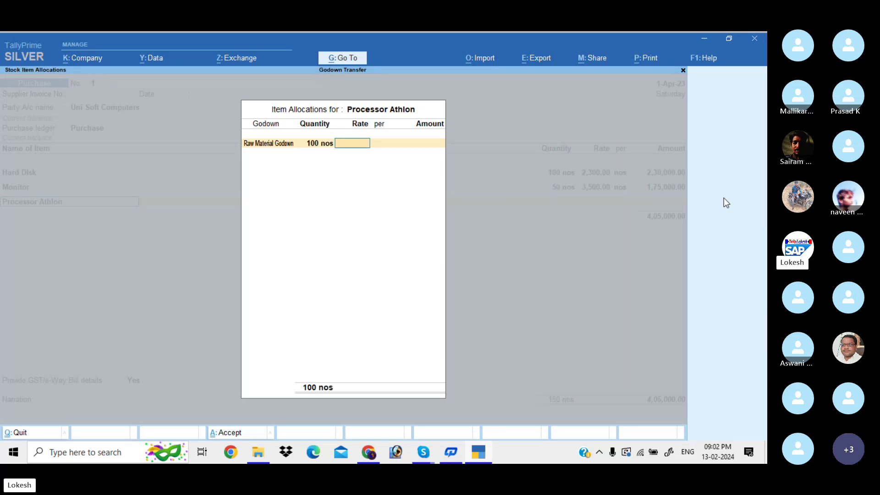
text(3700)
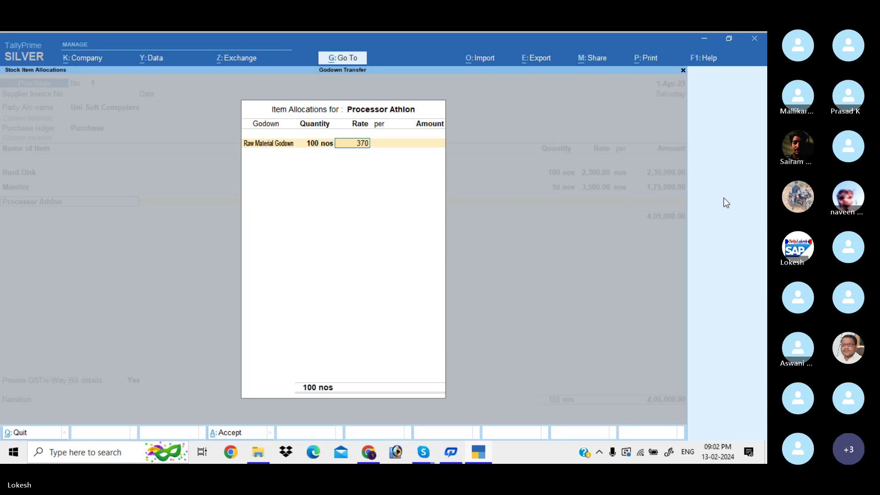
key(Return)
key(Return)
key(Return)
key(Return)
key(Return)
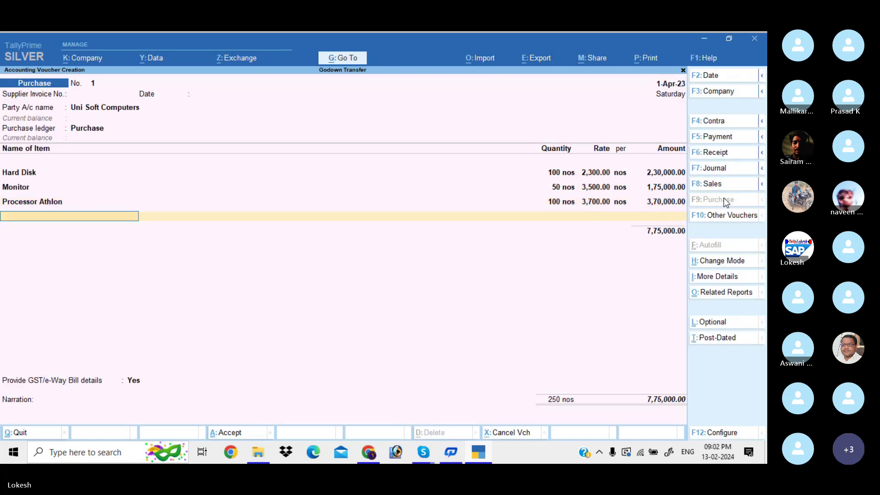
text(P)
key(Down)
key(Down)
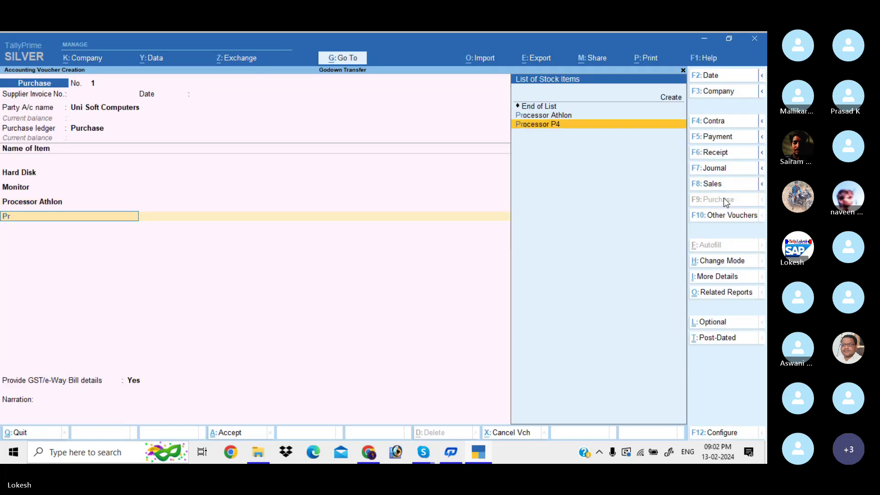
key(Return)
key(Down)
key(Down)
key(Down)
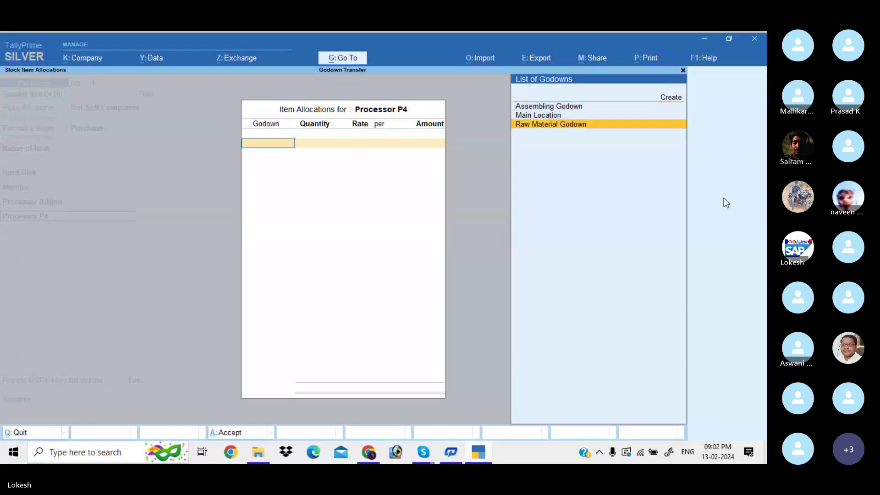
key(Return)
text(1)
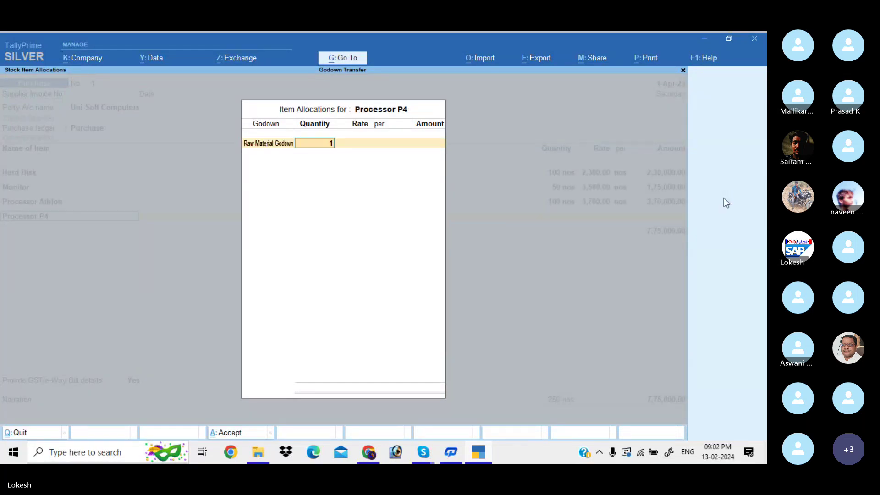
text(00)
key(Return)
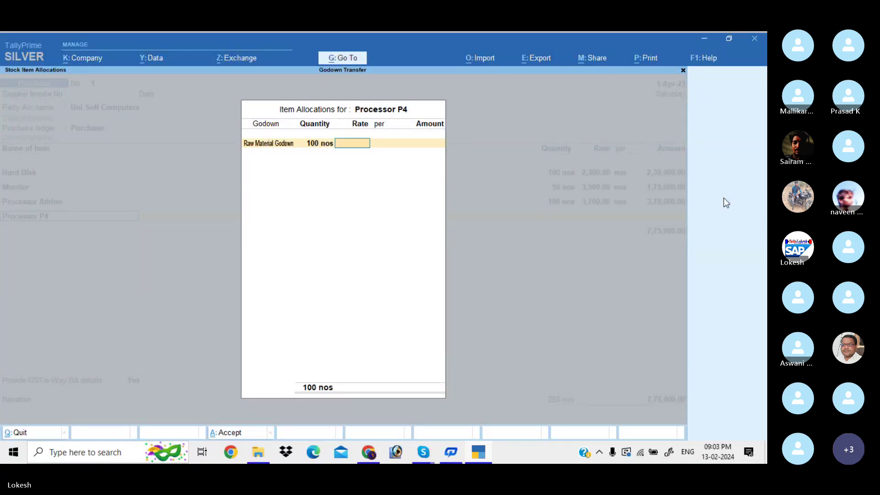
text(5700)
key(Return)
key(Return)
- Add Keyboard (50 @ 500) and Ram (75 @ 2,000) from Raw Material Godown, totalling 15,20,000
key(Return)
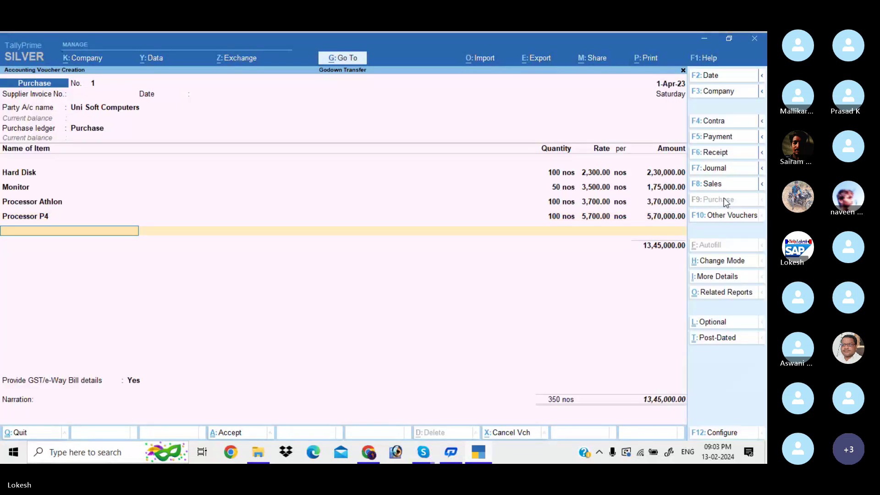
text(Keyboard)
key(Return)
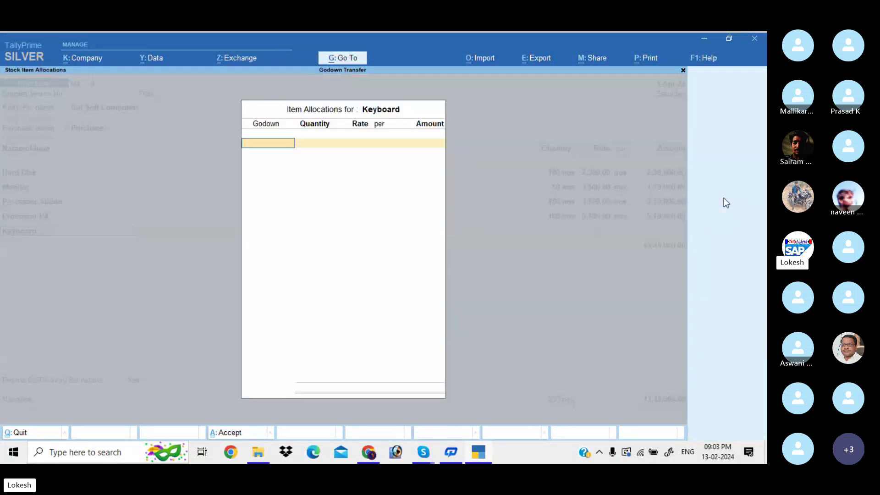
key(Down)
key(Return)
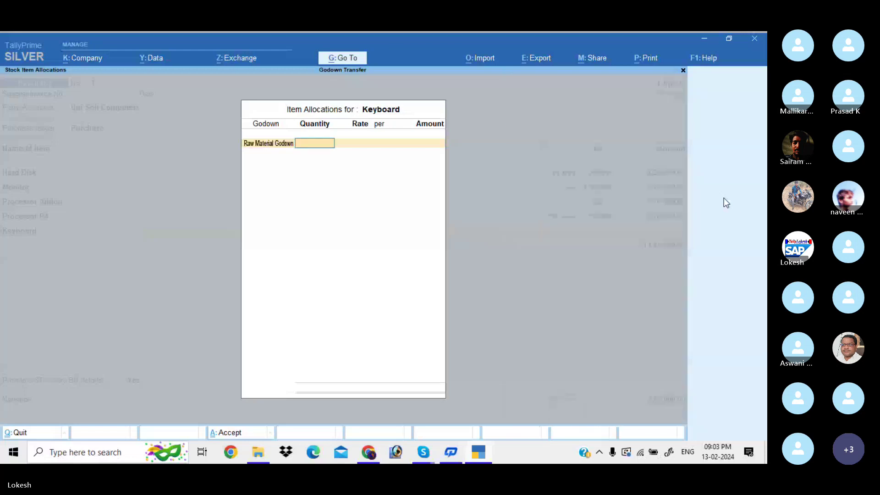
text(50)
key(Return)
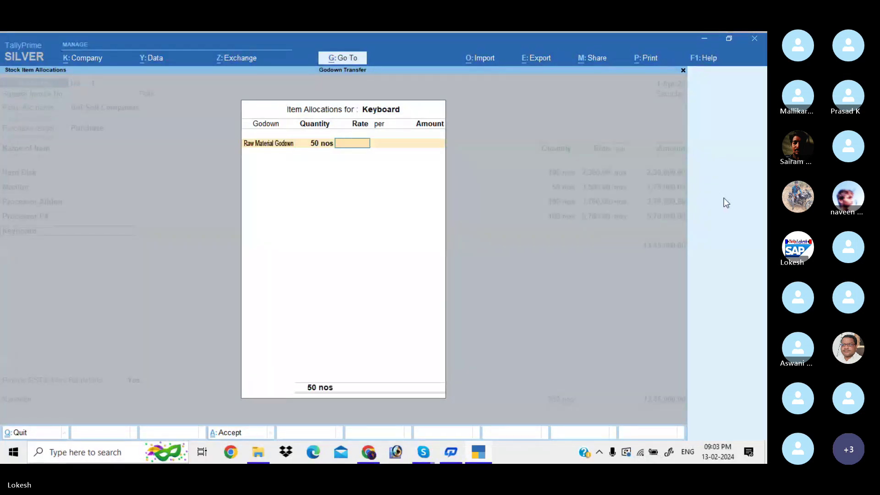
text(500)
key(Return)
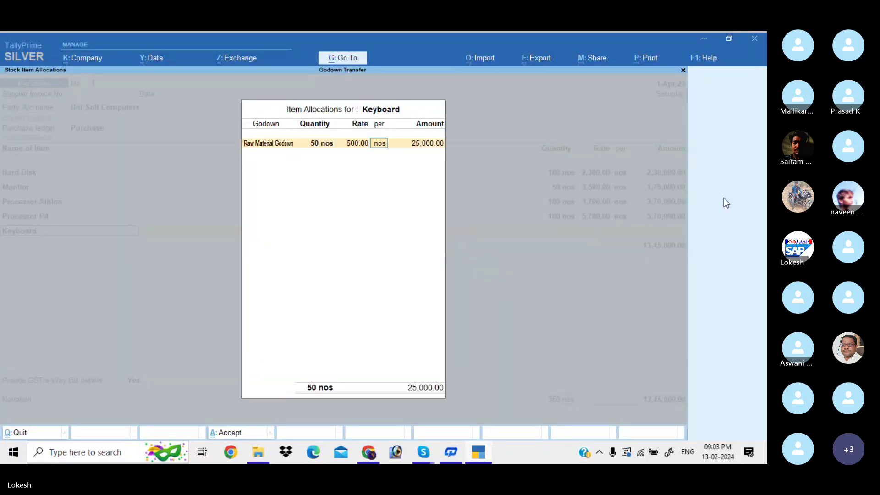
key(Return)
key(Return)
key(Return)
key(Return)
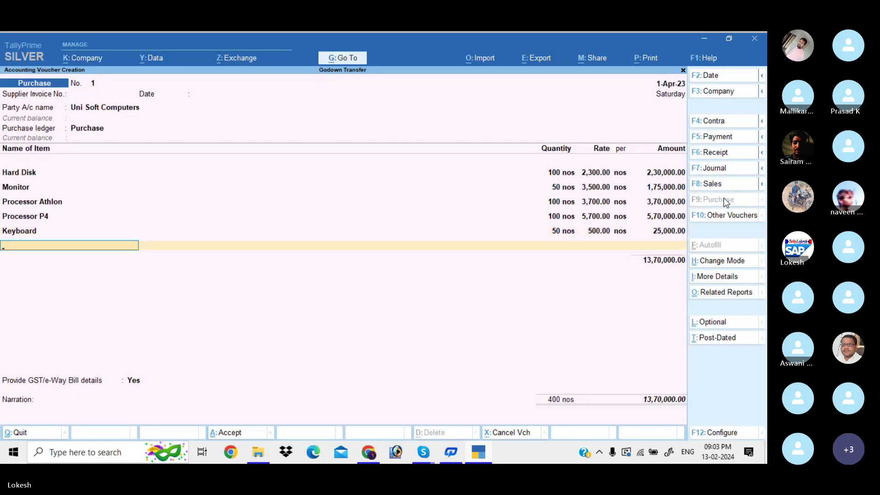
text(Ra)
key(Return)
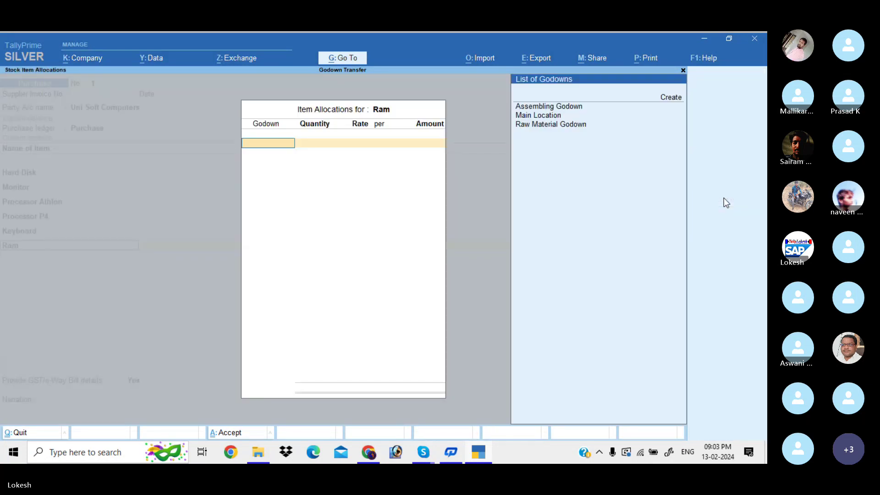
key(Down)
key(Down)
key(Return)
text(7)
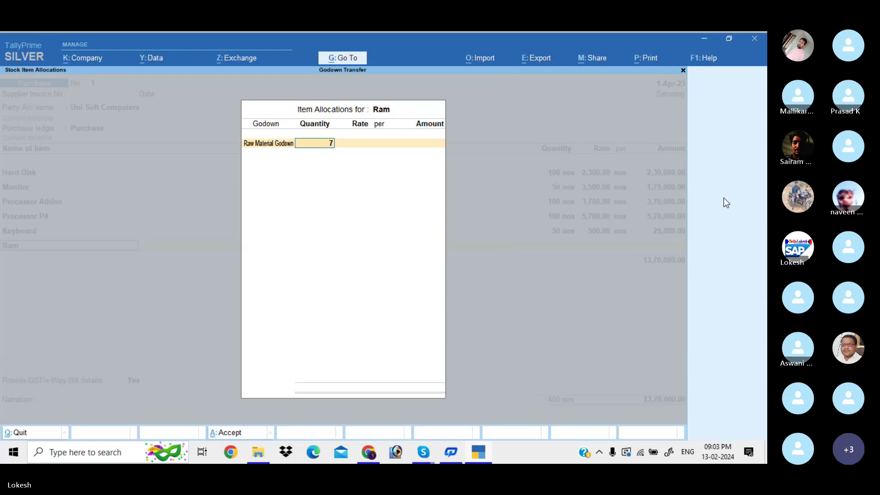
text(5)
key(Return)
text(2,0)
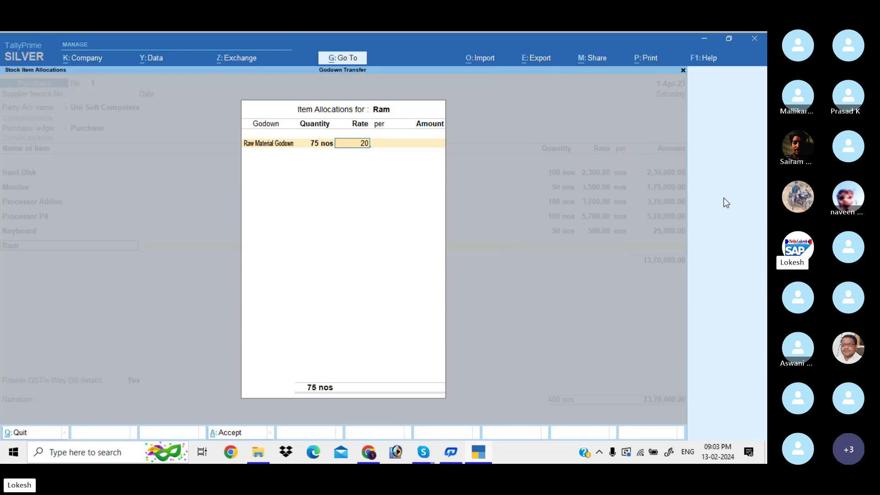
text(00)
key(Return)
key(Return)
key(Return)
key(Return)
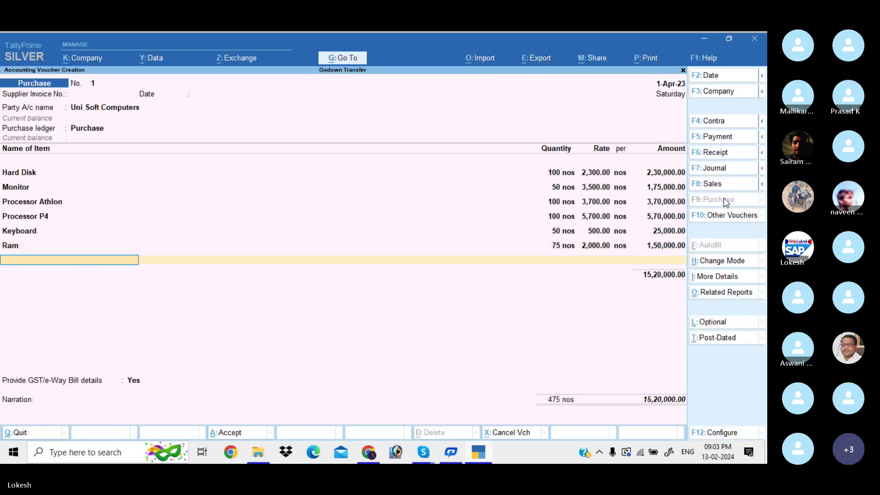
key(Return)
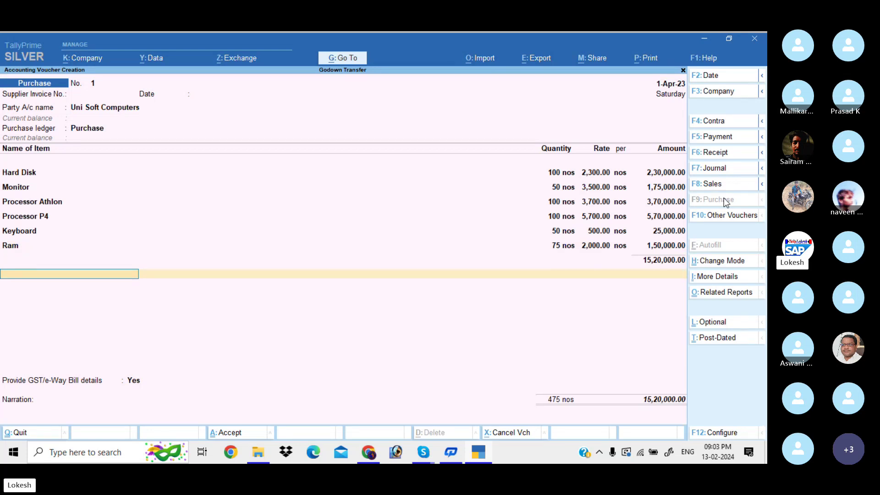
- Create a CGST ledger under Duties & Taxes with GST duty type and CGST tax type
key(alt+c)
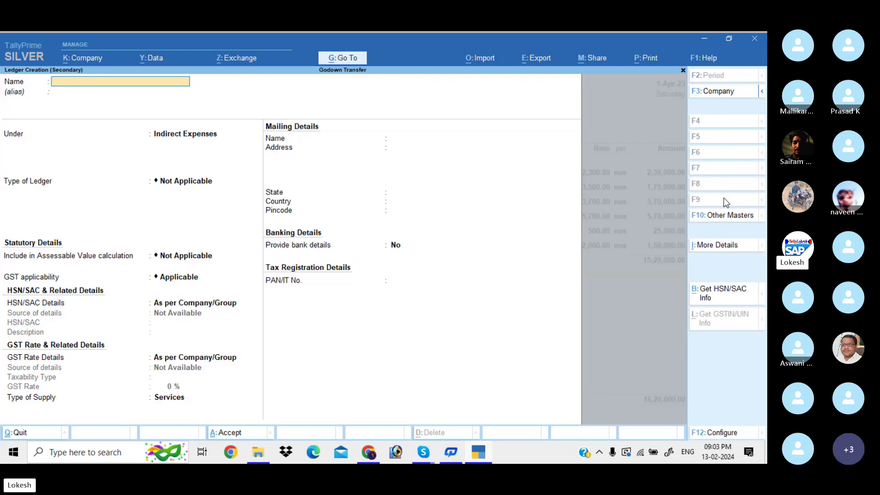
text(CGST)
key(Return)
text(du)
key(Return)
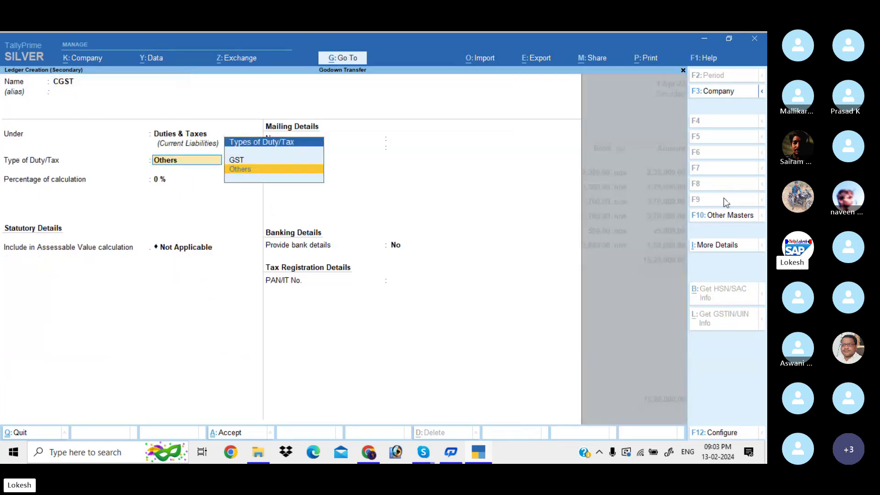
key(Up)
key(Return)
key(Down)
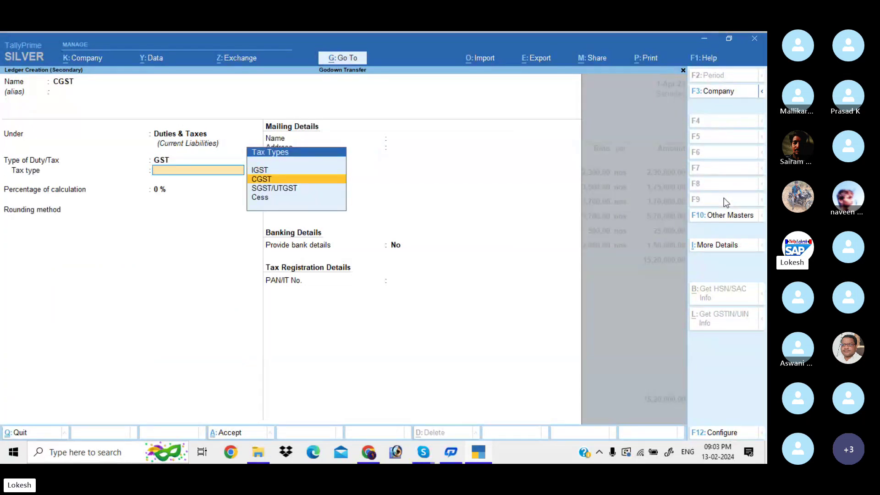
key(Return)
key(Return)
key(Return)
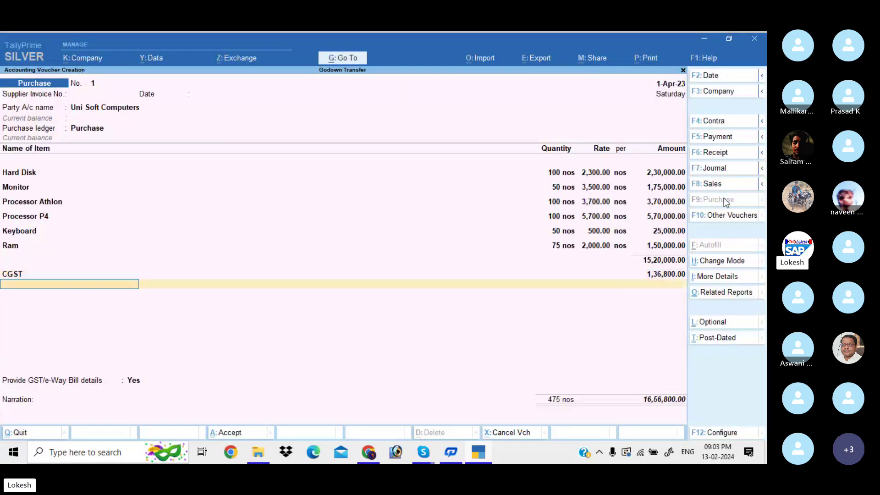
- Create an SGST/UTGST ledger with e-Way Bill details set to No, then save the purchase at 17,93,600.00
key(alt+c)
text(SGST)
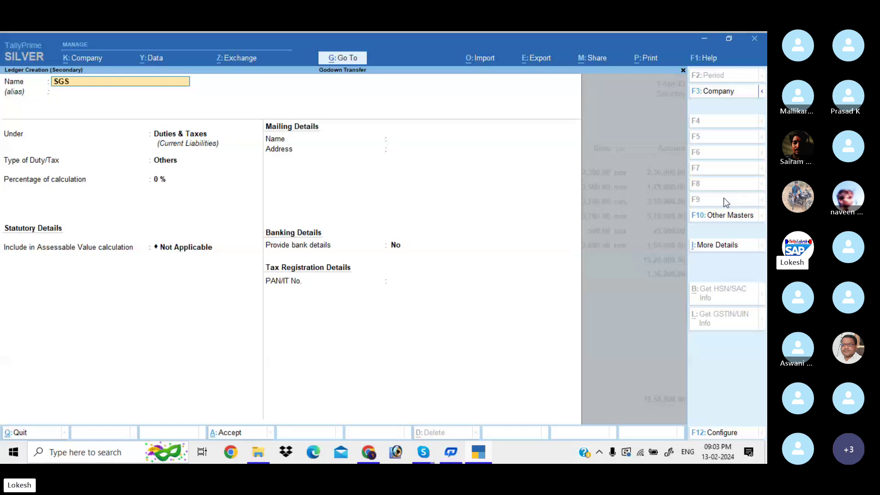
key(Return)
key(Return)
key(Return)
key(Up)
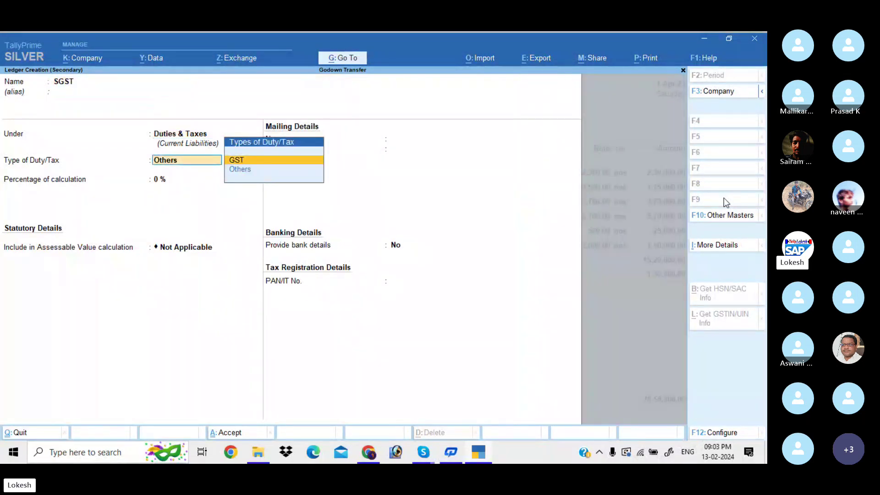
key(Return)
key(Down)
key(Down)
key(Return)
key(Return)
key(Return)
key(Return)
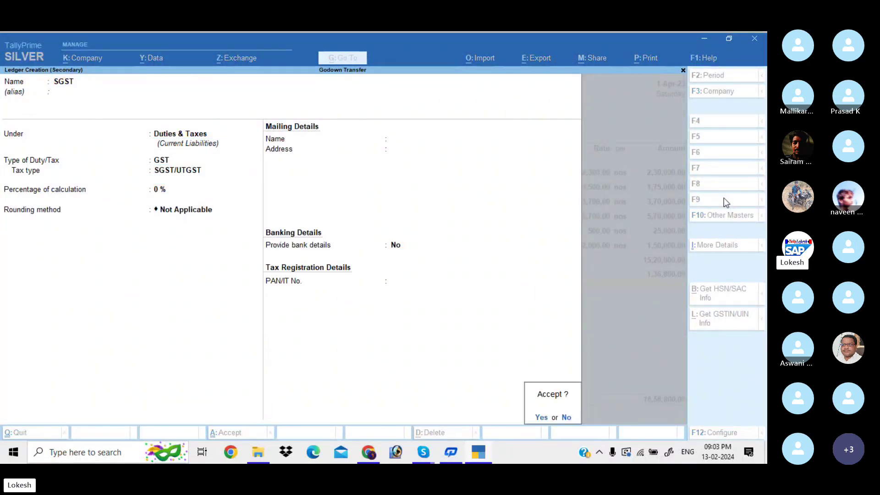
key(Return)
key(Return)
key(Return)
key(Up)
key(Return)
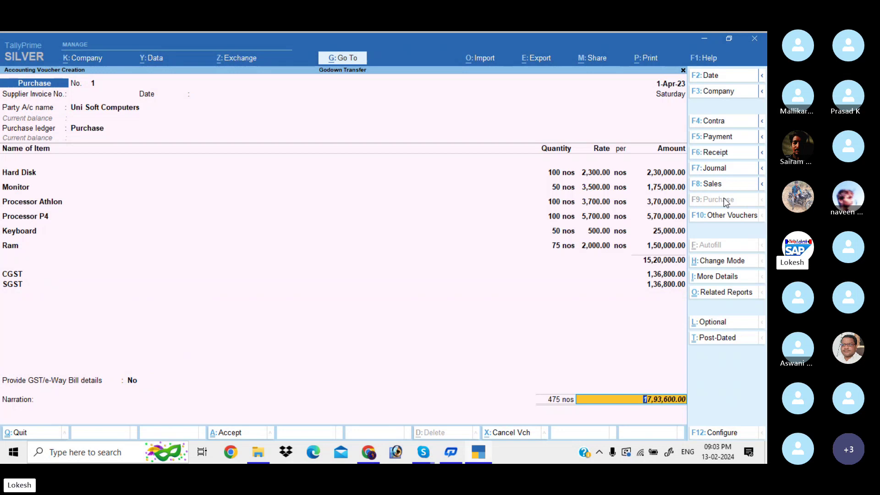
key(Return)
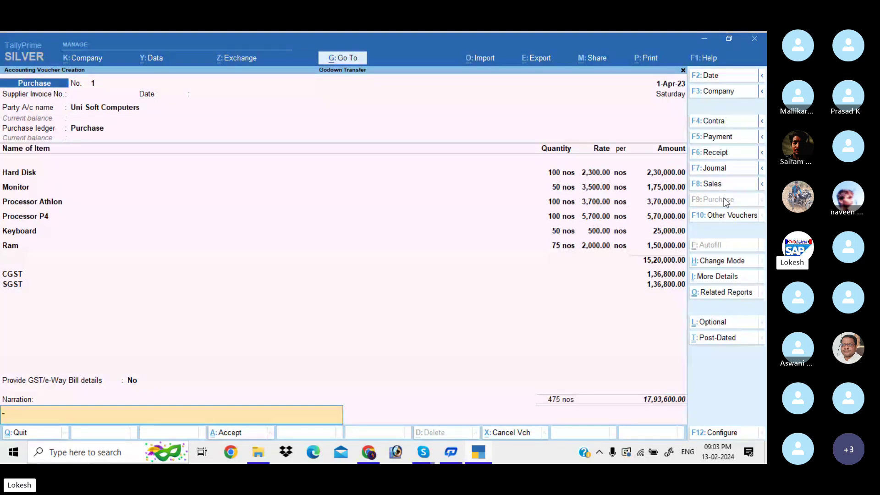
key(Return)
key(Return)
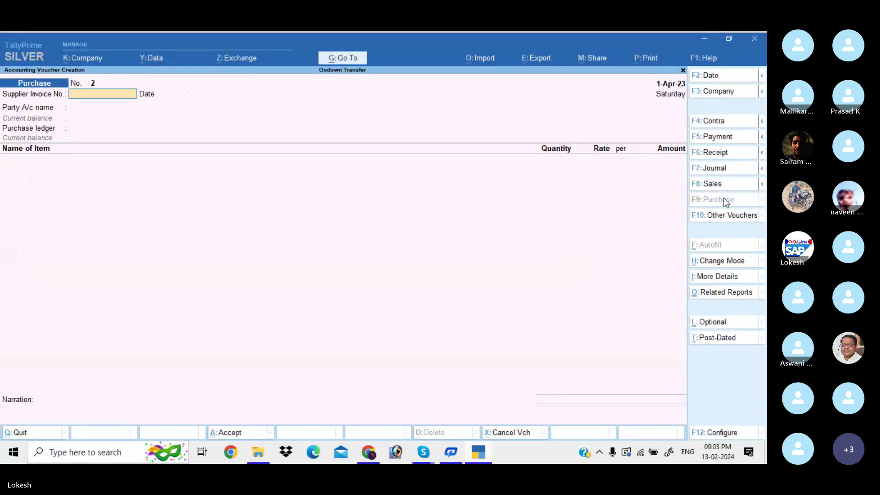
- Choose Stock Journal from Other Vouchers to open blank Stock Journal No. 1
click(727, 215)
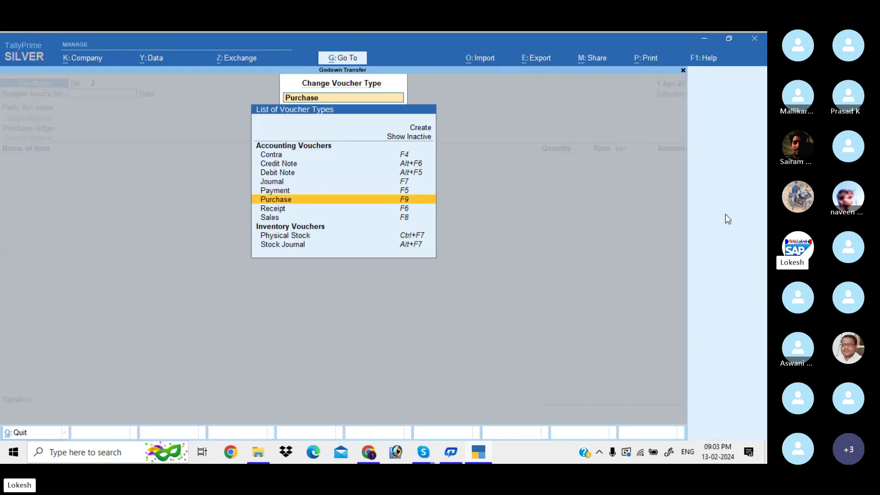
key(Down)
key(Down)
key(Down)
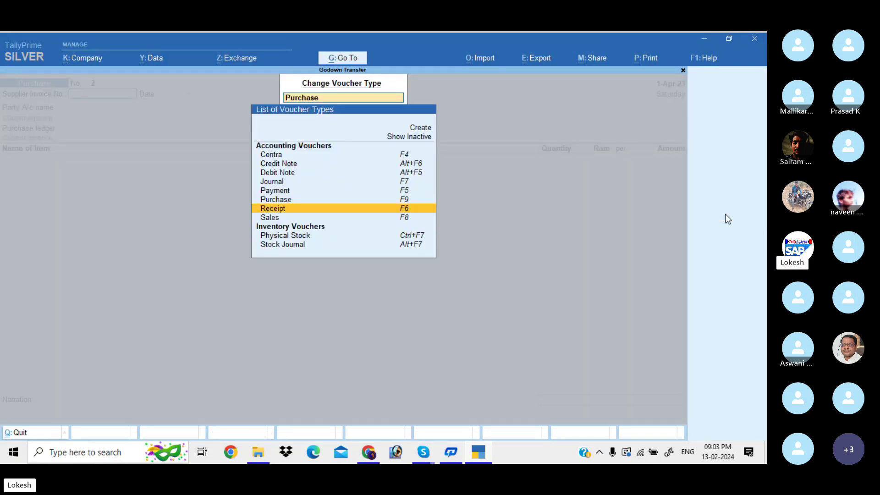
key(Down)
key(Down)
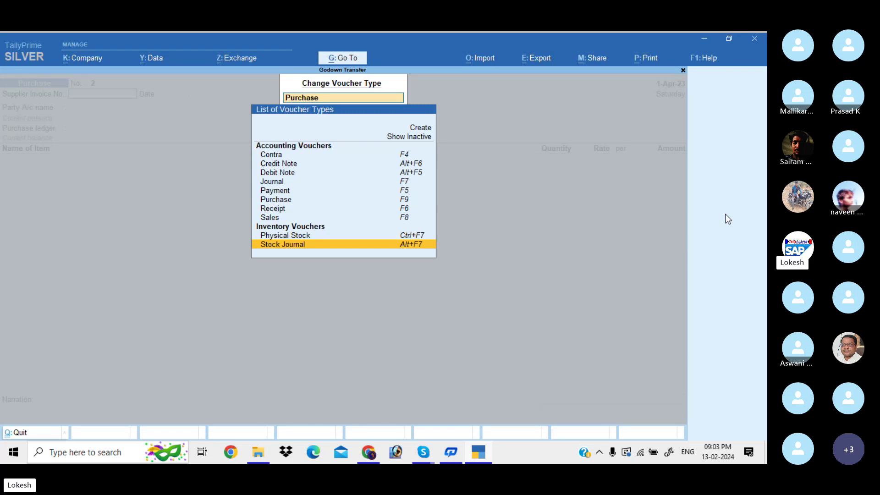
key(Return)
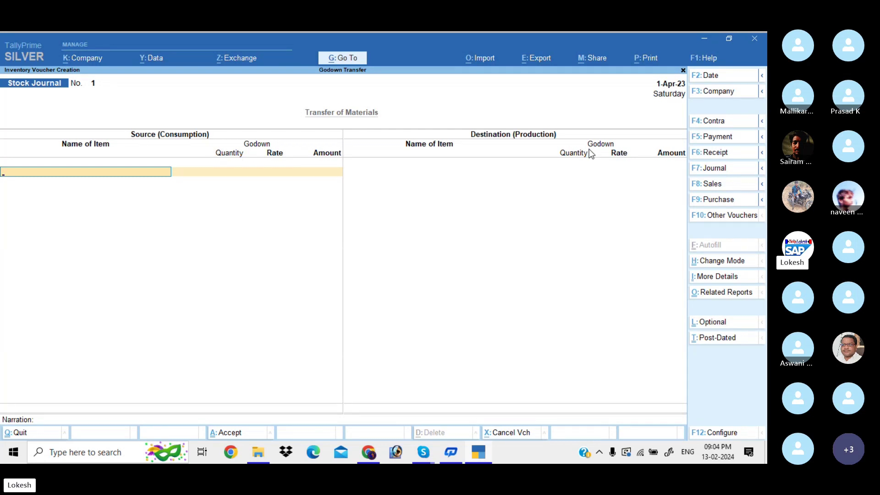
- Consume 25 Processor Athlon at 3,700.00 from Raw Material Godown
text(pro)
key(Down)
key(Return)
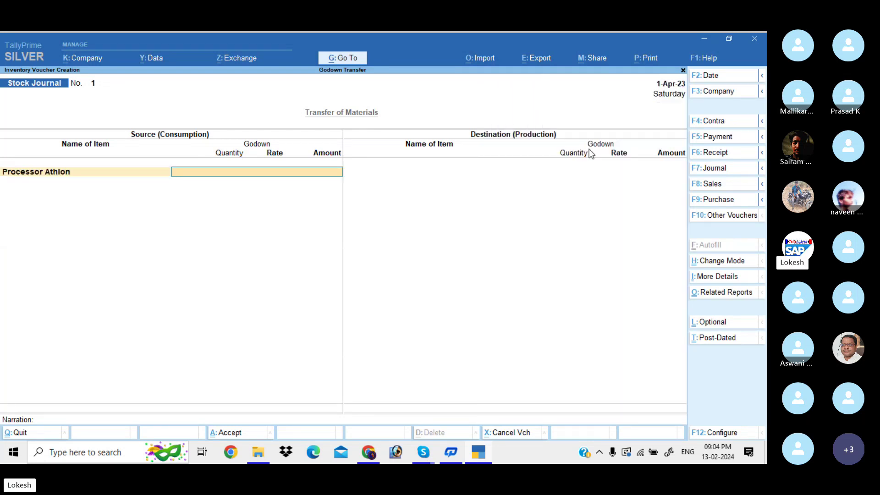
text(s)
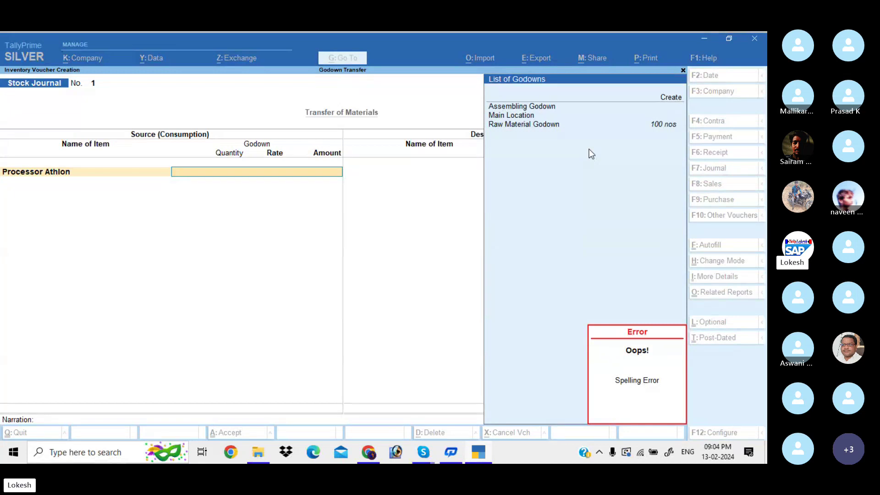
key(BackSpace)
key(Down)
key(Down)
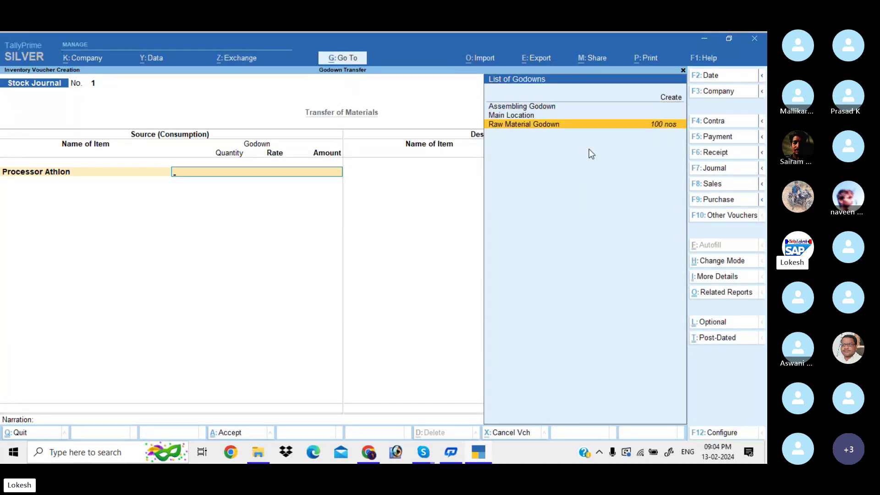
key(Return)
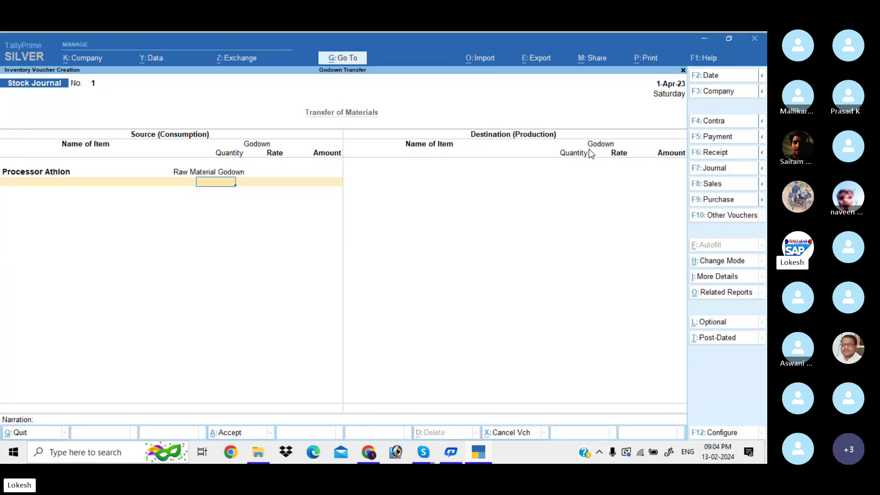
text(25)
key(Return)
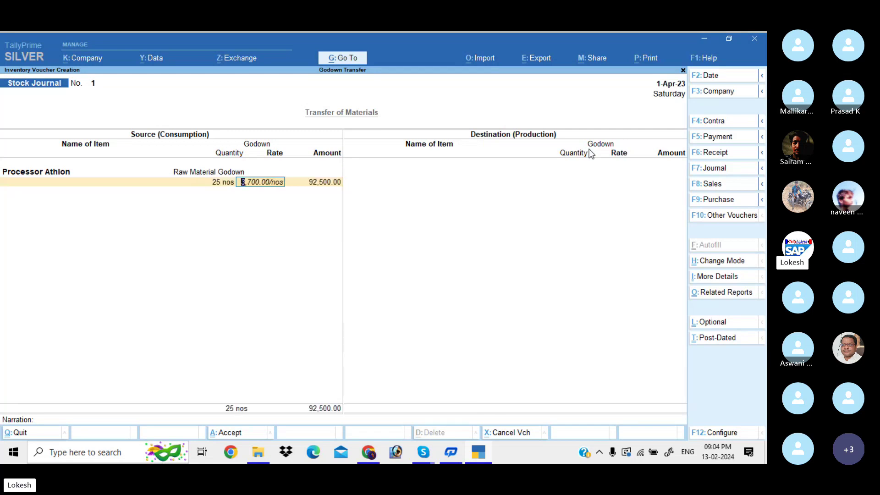
key(Return)
- Add 50 Hard Disk and 50 Monitor from Raw Material Godown
key(Return)
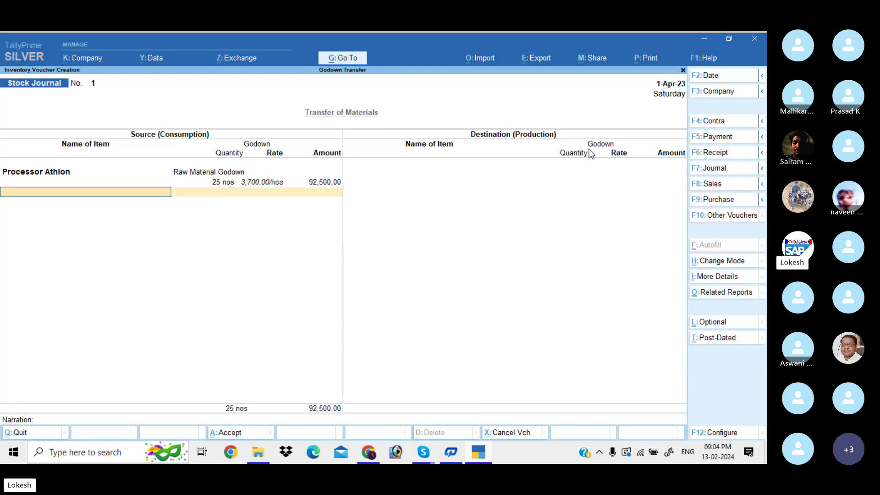
text(h)
key(Return)
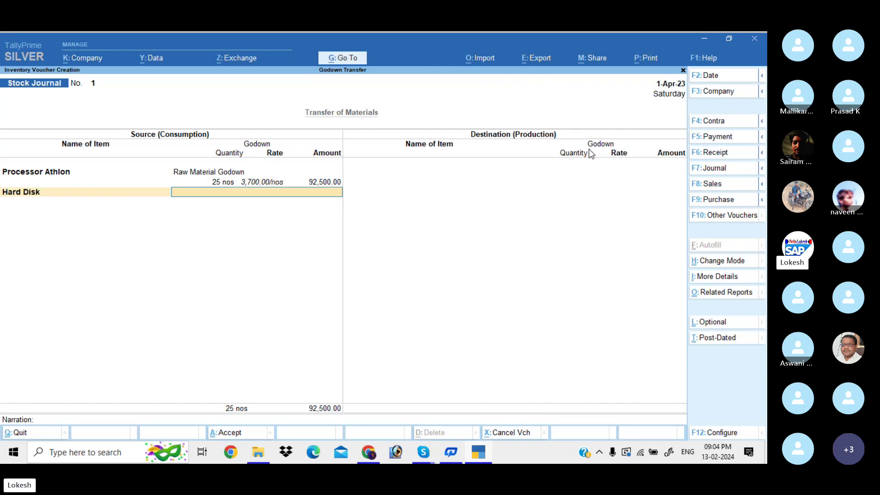
key(Down)
key(Down)
key(Down)
key(Return)
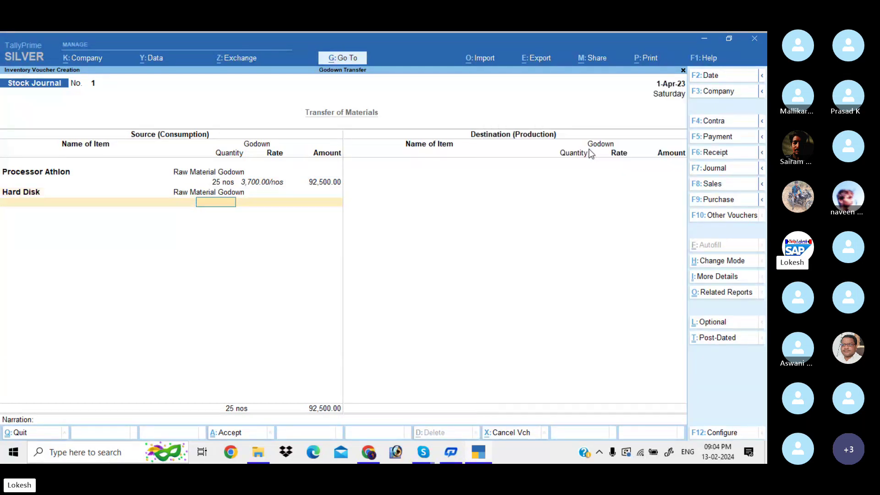
text(50)
key(Return)
key(Return)
key(Return)
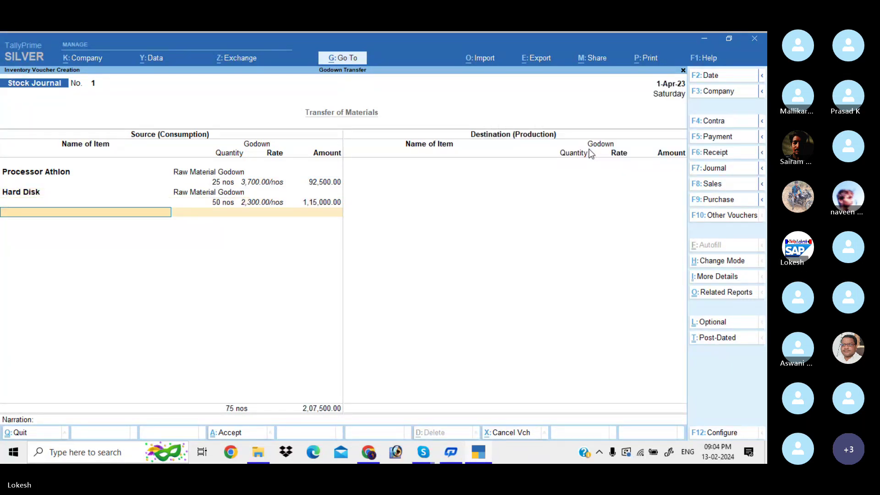
text(m)
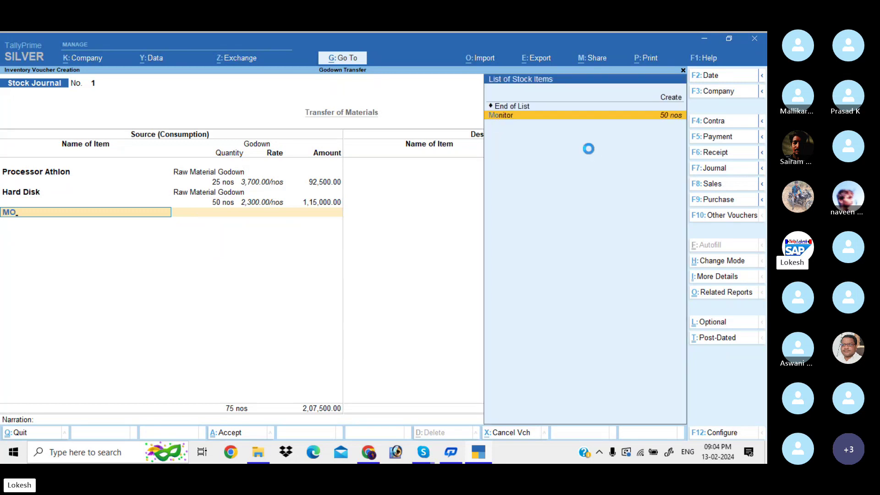
key(Return)
key(Down)
key(Down)
key(Return)
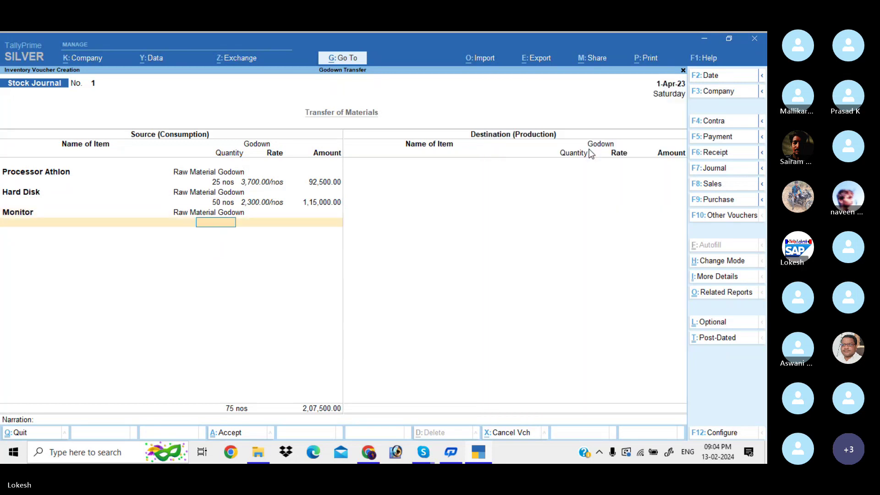
text(50)
key(Return)
key(Return)
key(Return)
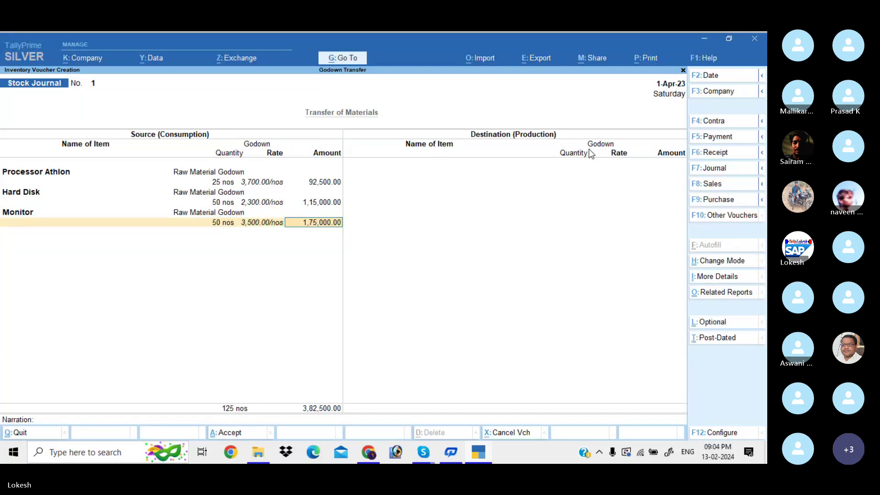
- Add 20 Keyboard and 75 Ram from Raw Material Godown, completing the source side
text(k)
key(Return)
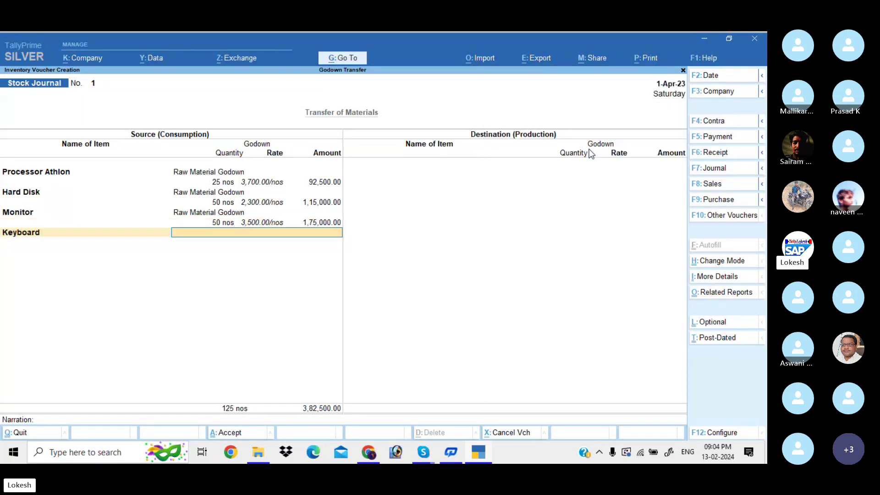
key(Down)
key(Down)
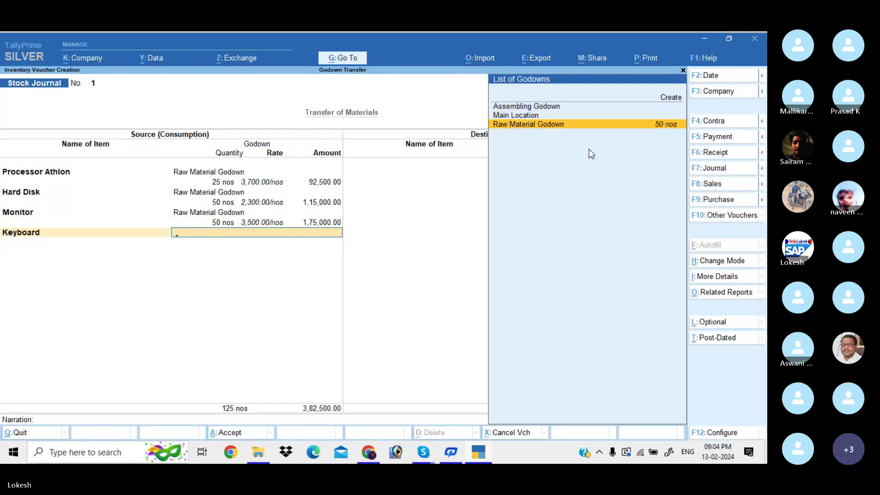
key(Return)
text(20)
key(Return)
key(Return)
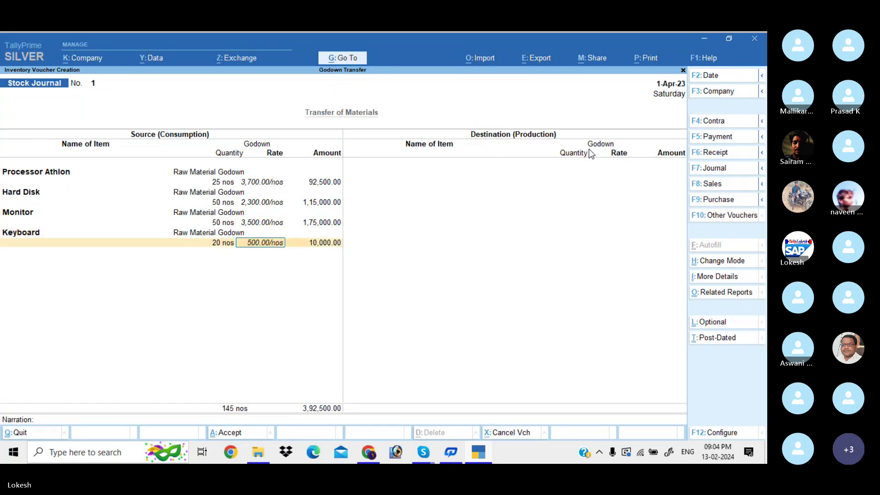
key(Return)
text(r)
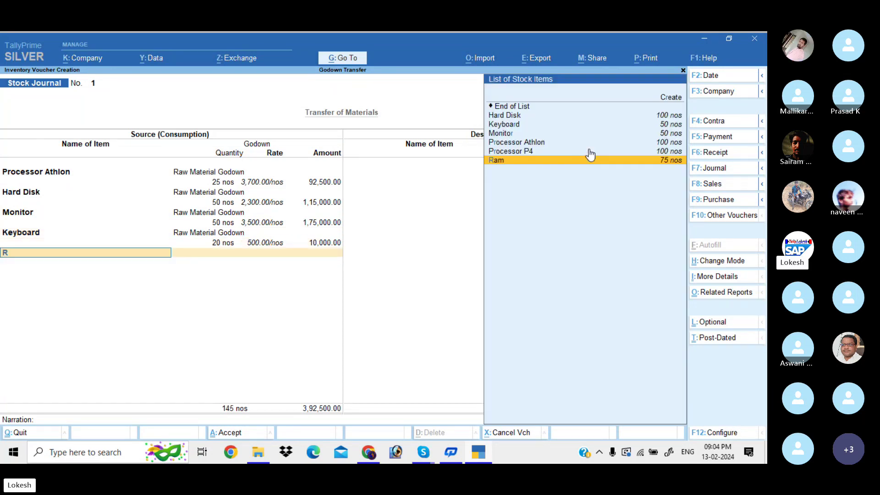
key(Return)
key(Down)
key(Down)
key(Down)
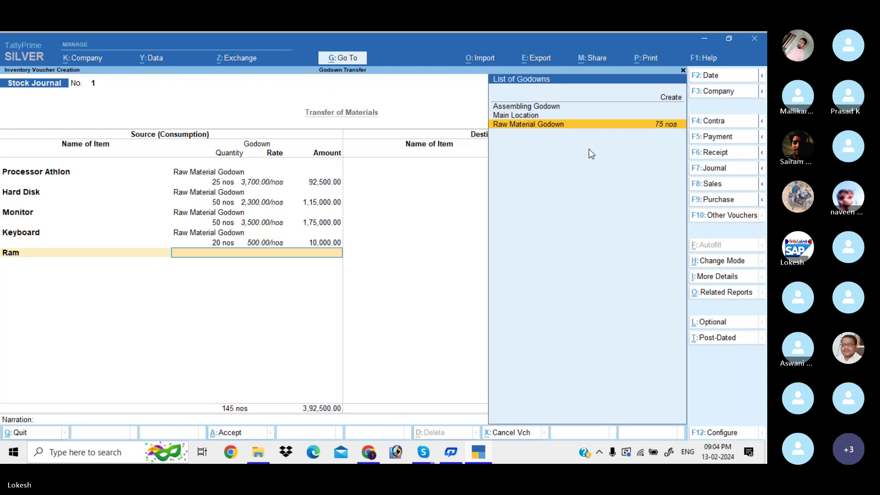
key(Return)
text(75)
key(Return)
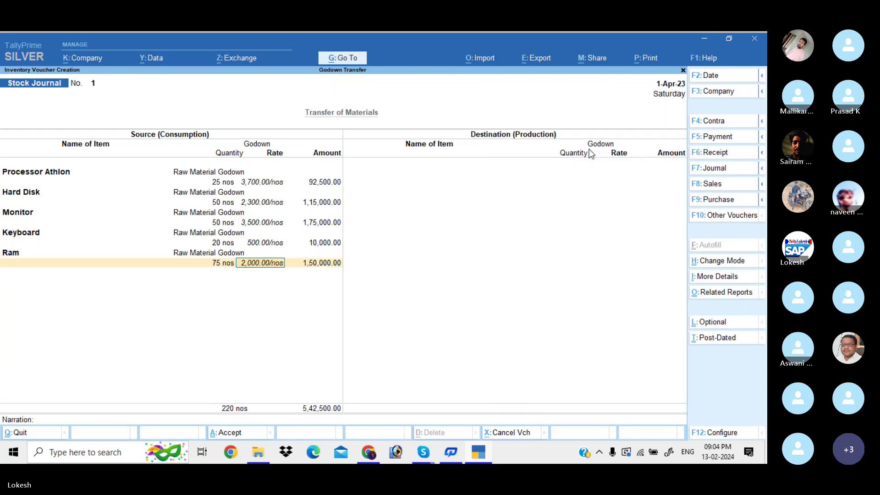
key(Return)
key(Return)
key(Return)
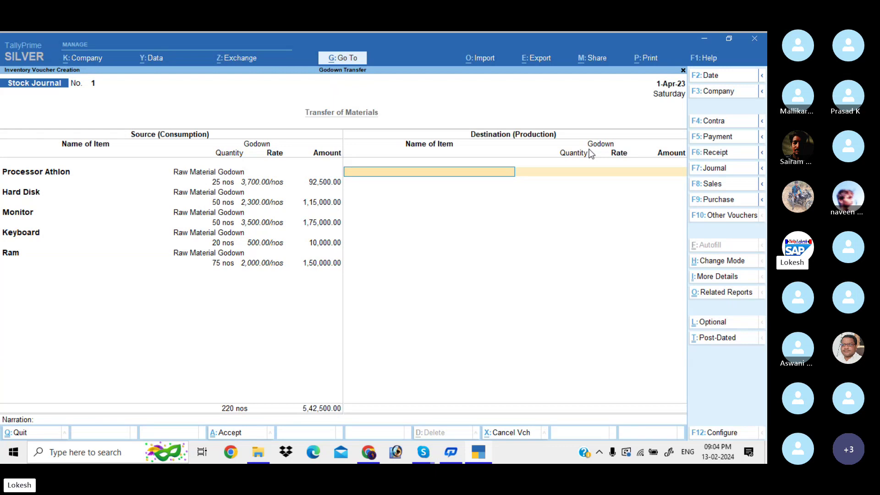
- Receive 25 Processor Athlon into Assembling Godown
text(P)
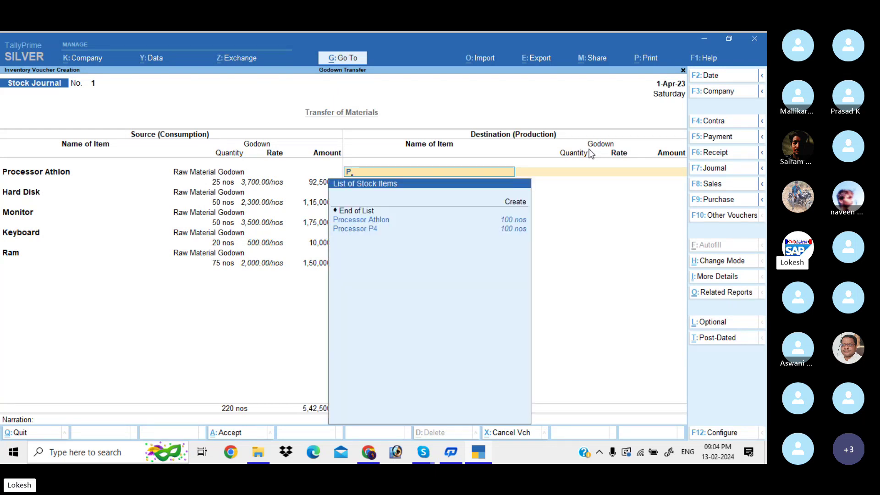
key(Down)
key(Return)
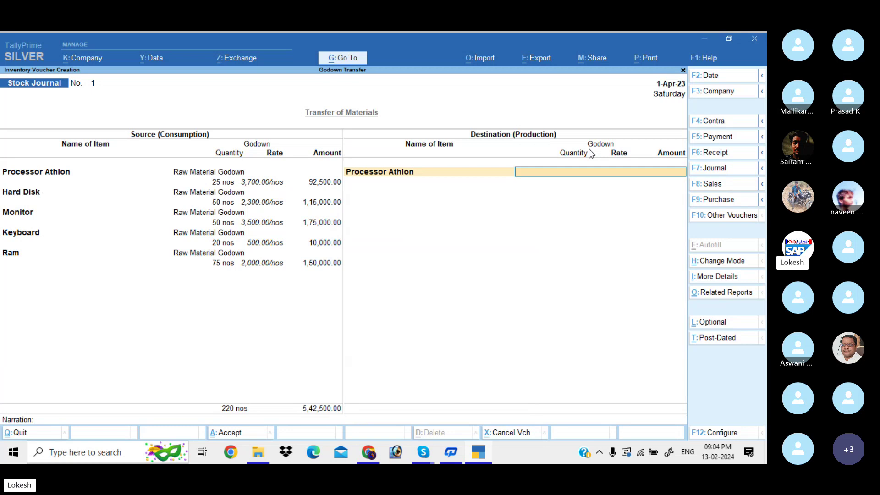
key(Down)
key(Return)
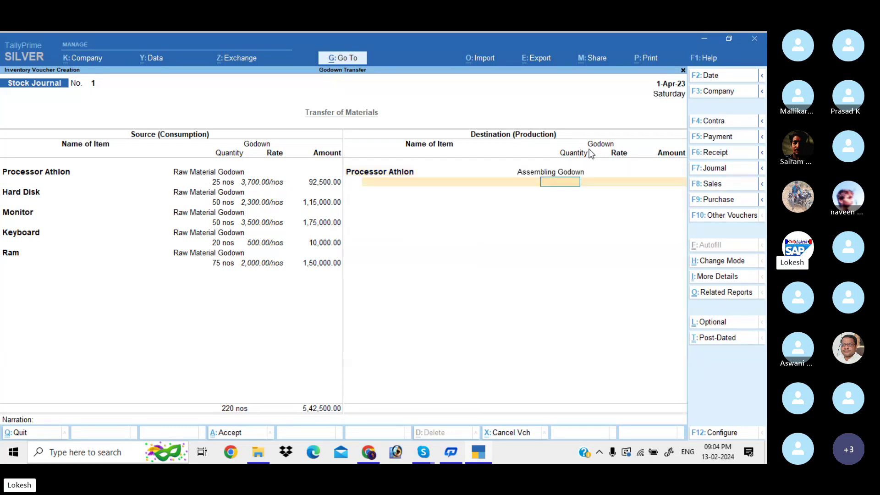
text(25)
key(Return)
key(Return)
key(Return)
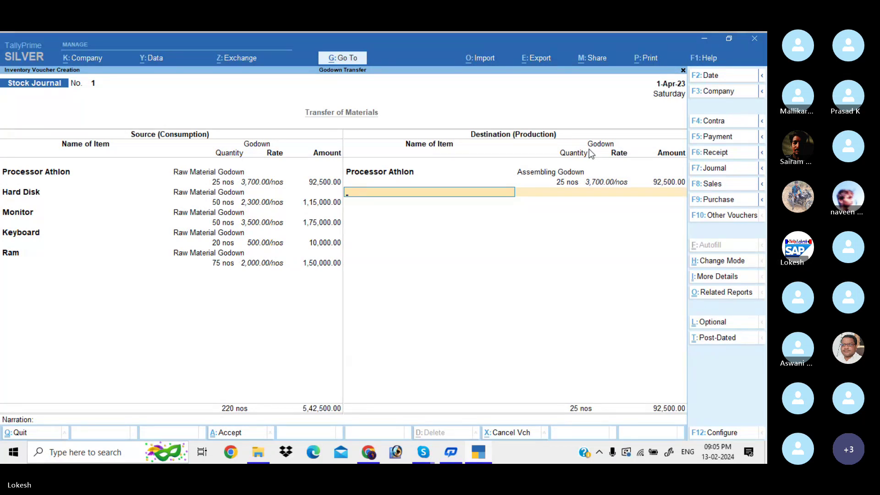
- Receive 50 Hard Disk and 50 Monitor into Assembling Godown
text(h)
key(Return)
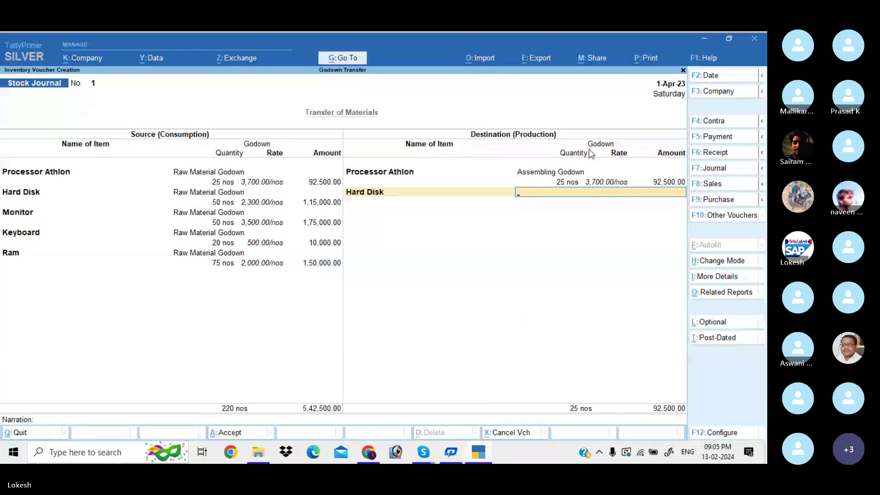
key(Return)
text(50)
key(Return)
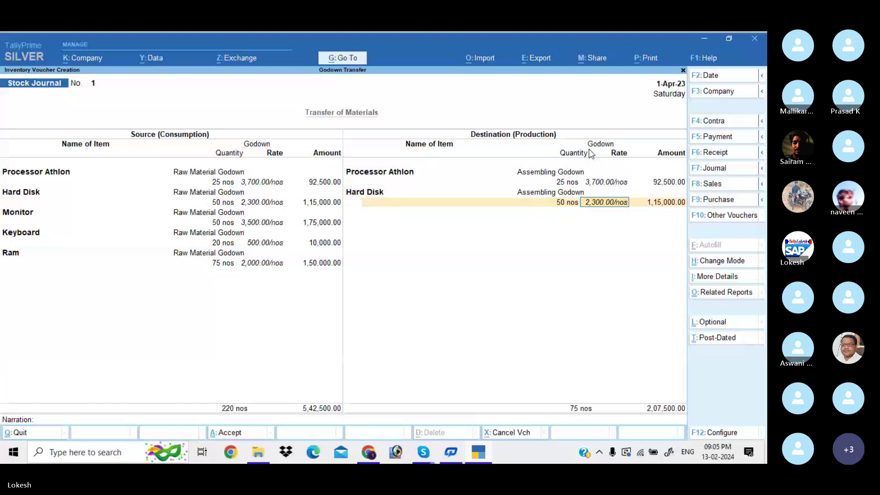
key(Return)
key(Return)
text(mo)
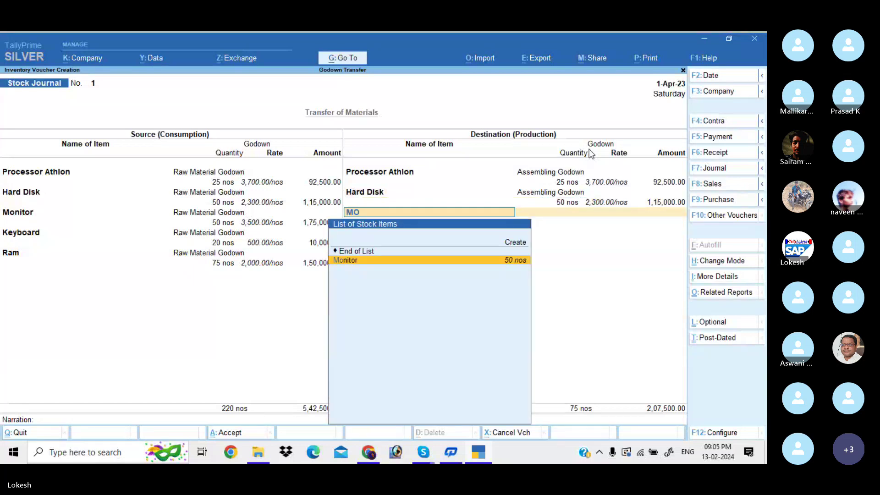
key(Return)
key(Down)
key(Return)
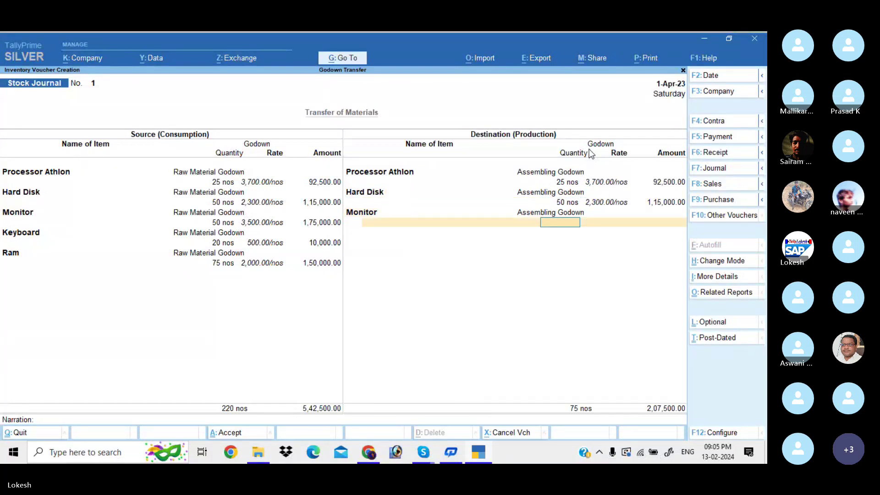
text(50)
key(Return)
- Receive 20 Keyboard and 75 Ram into Assembling Godown, skipping narration to reach Accept
key(Return)
key(Return)
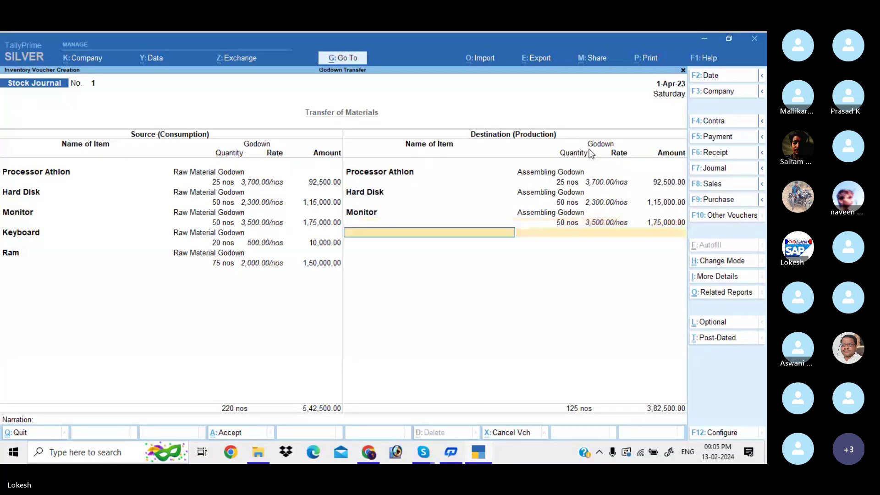
text(k)
key(Return)
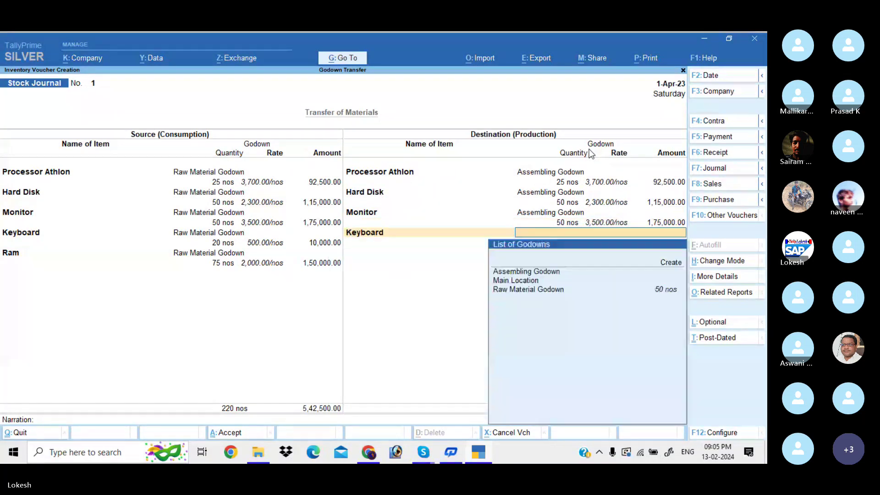
key(Down)
key(Return)
text(20)
key(Return)
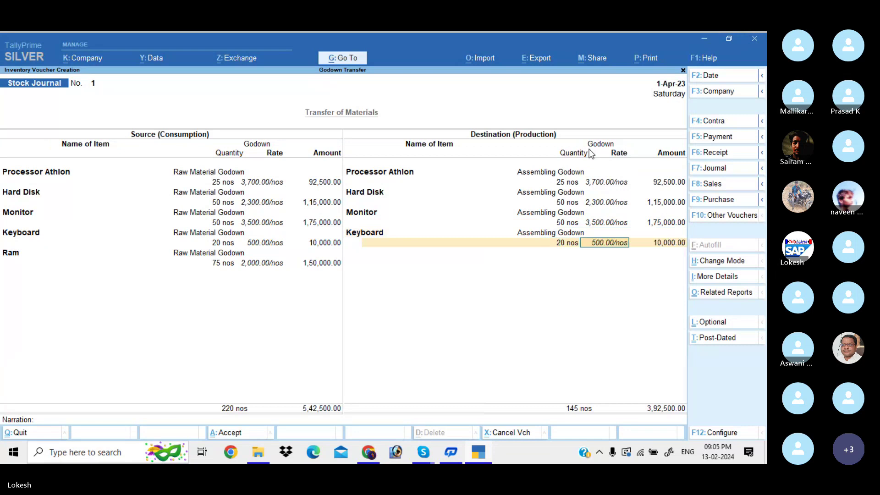
key(Return)
key(Return)
text(RA)
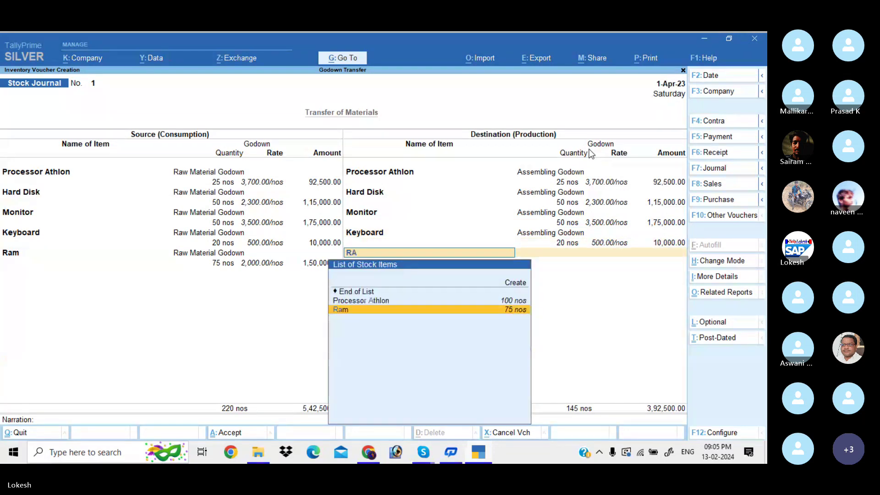
key(Return)
key(Down)
key(Return)
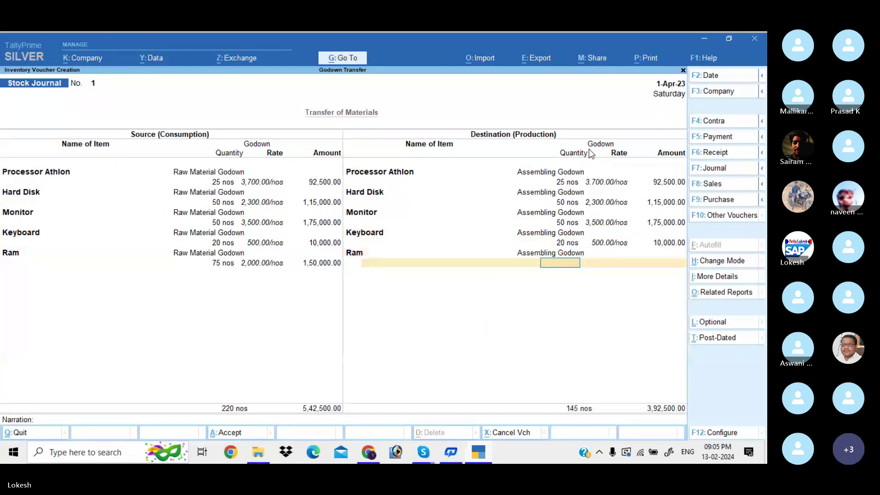
text(75)
key(Return)
key(Return)
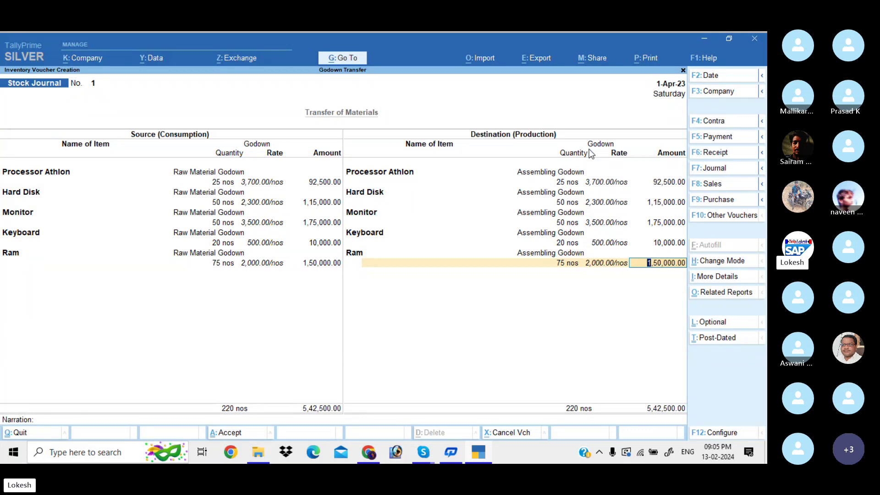
key(Return)
key(Return)
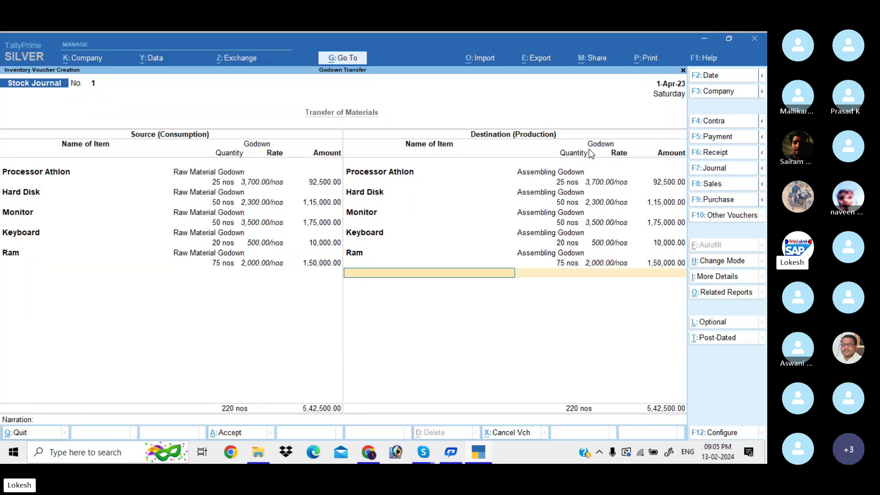
key(Return)
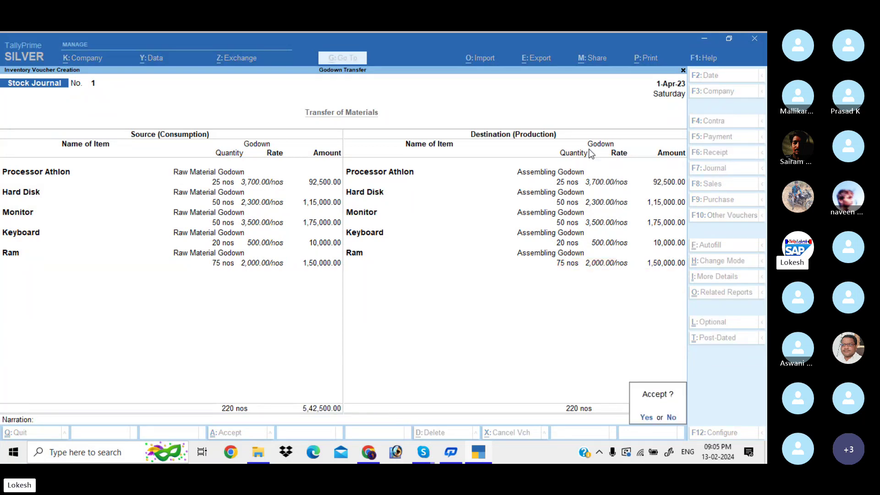
- Save the stock journal, then journal 20,000 debiting Furniture and crediting Sri Furniture Shop
key(Return)
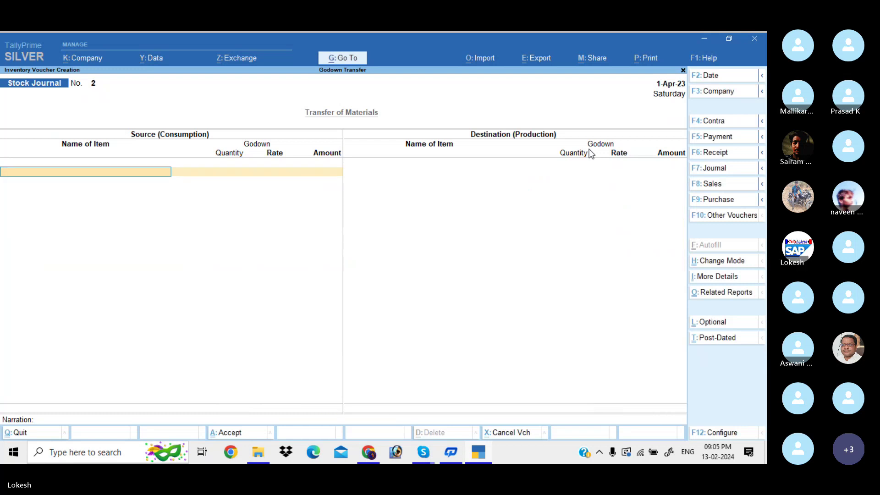
click(726, 169)
text(f)
key(Return)
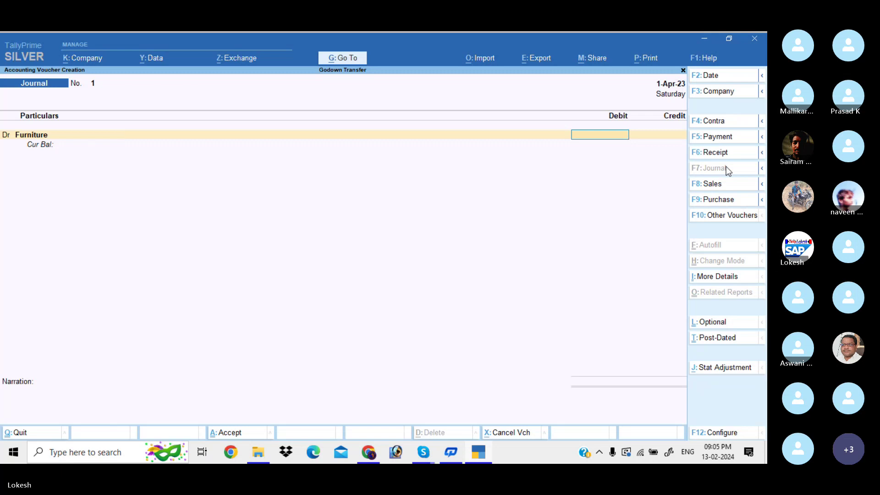
text(20000)
key(Return)
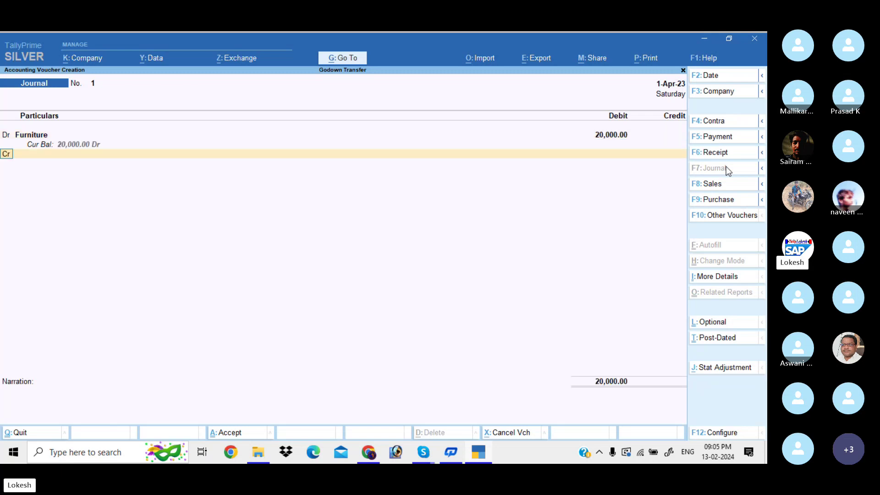
key(Return)
text(SR)
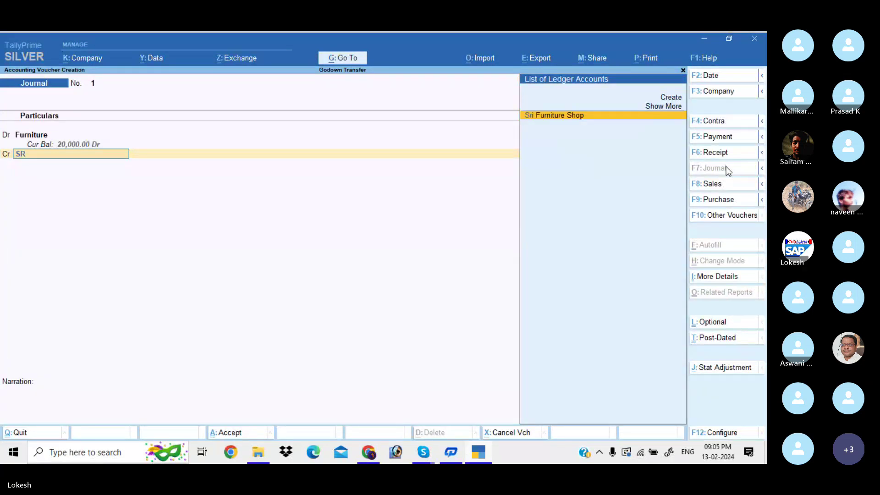
key(Return)
key(Return)
key(Return)
key(Return)
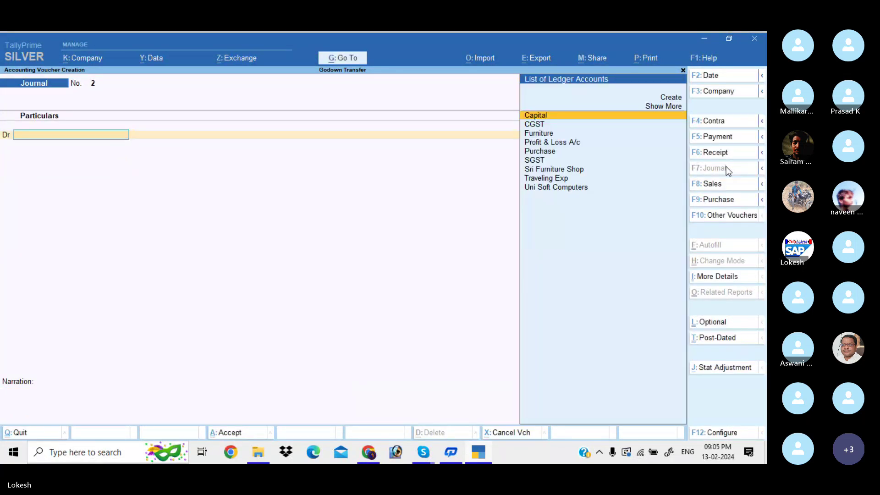
- Record a 2,00,000 contra transferring Cash to Sbi Bank
click(728, 121)
key(Return)
text(200000)
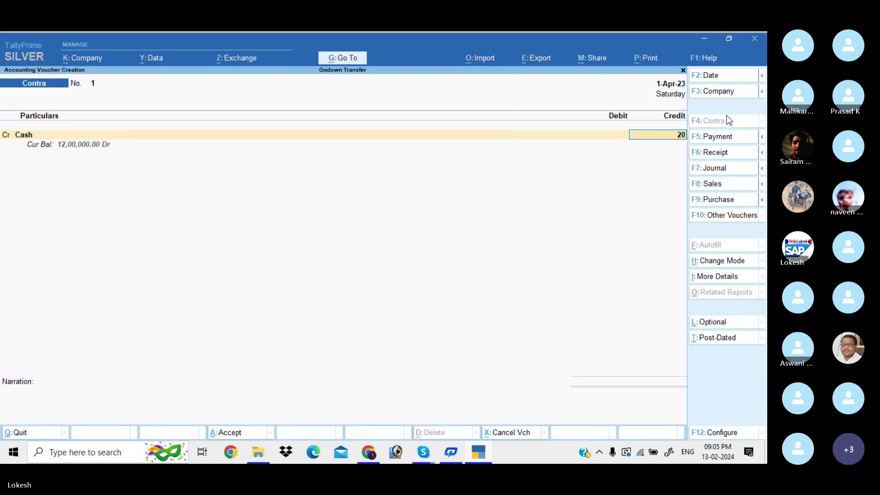
key(Return)
key(Down)
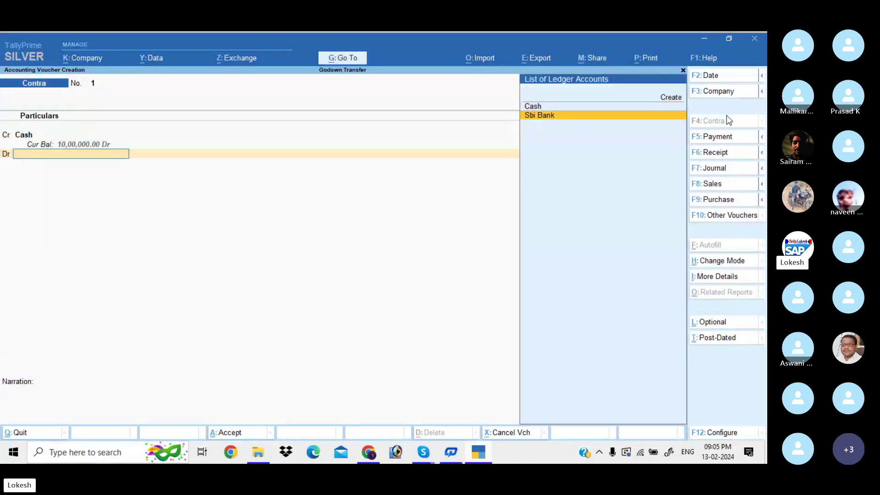
key(Return)
key(Return)
key(Return)
key(Return)
key(Return)
key(Return)
key(Return)
key(Return)
key(Return)
key(Return)
key(Return)
key(Return)
key(Return)
key(Return)
key(Return)
key(Return)
key(Return)
key(Return)
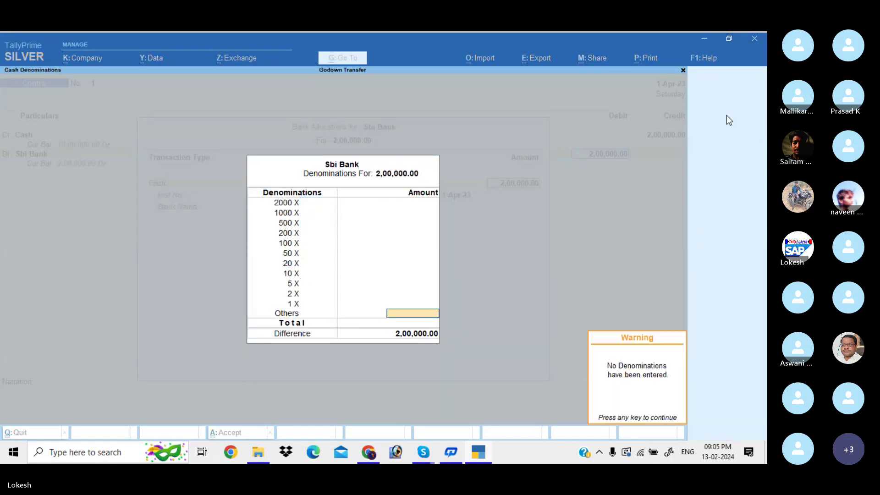
key(Return)
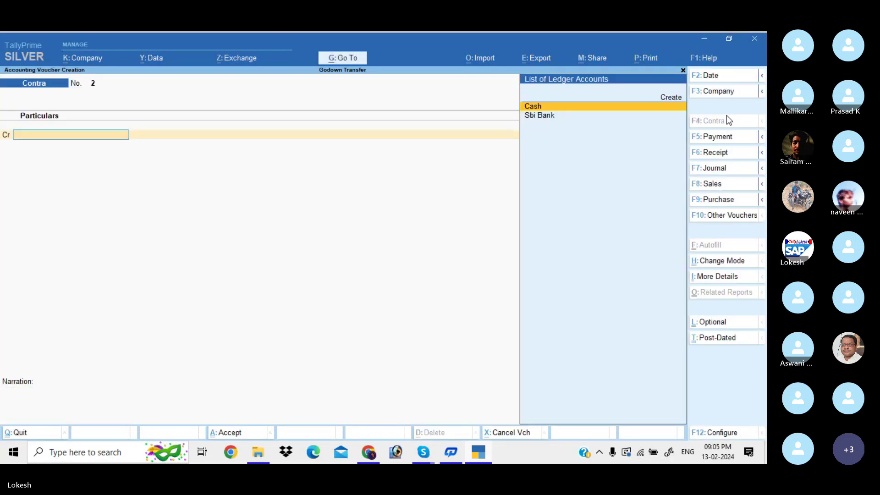
- Record a 5,000 payment to Traveling Exp and return to Gateway of Tally
click(723, 139)
key(Down)
key(Down)
key(Down)
key(Down)
key(Down)
key(Down)
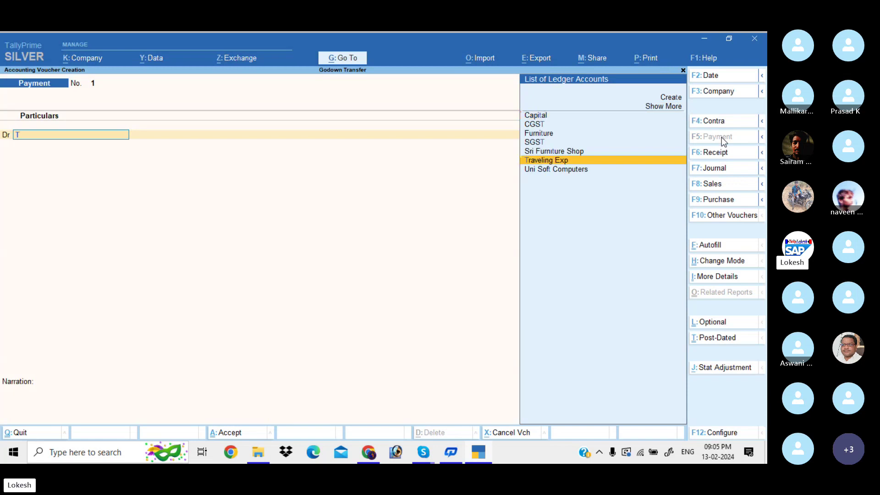
key(Return)
text(5000)
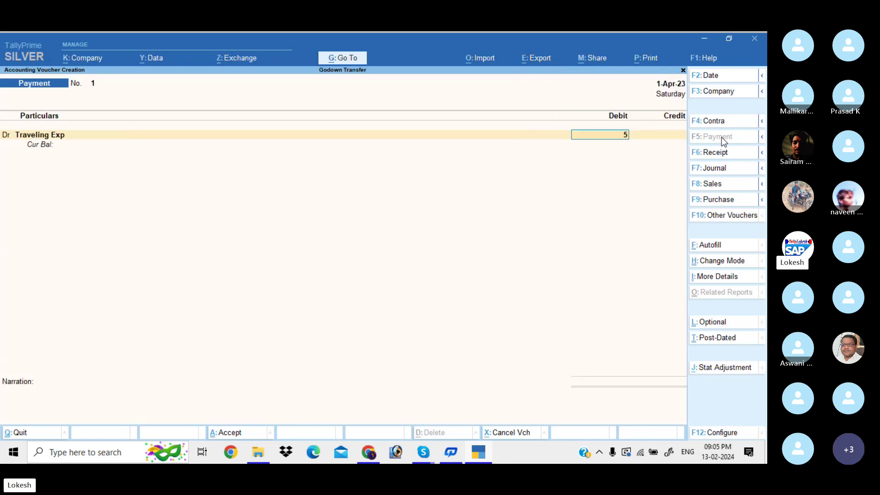
key(Return)
key(Return)
key(Return)
key(Return)
key(Return)
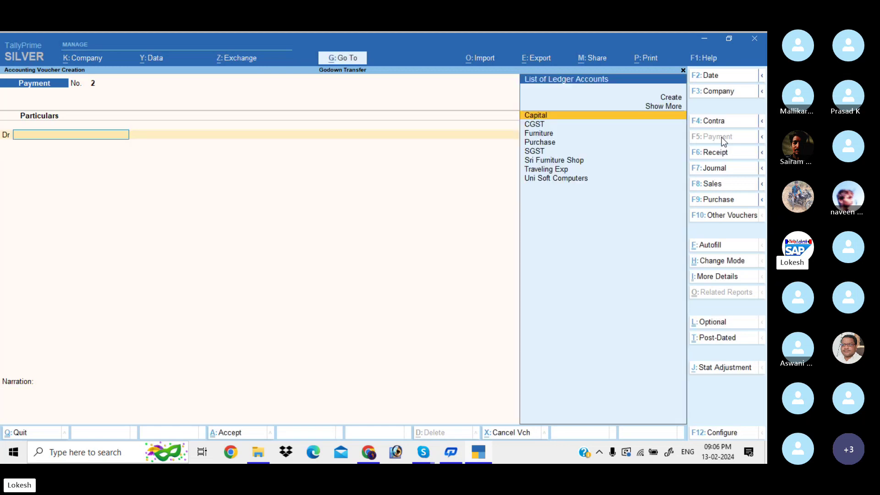
key(Escape)
- View the Profit & Loss A/c in detailed mode down to the Nett Loss line
key(Down)
key(Down)
key(Down)
key(Down)
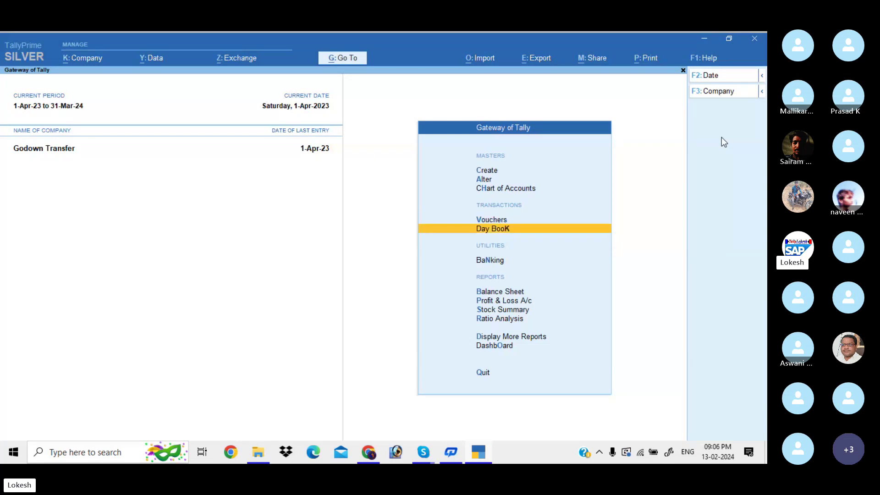
key(Return)
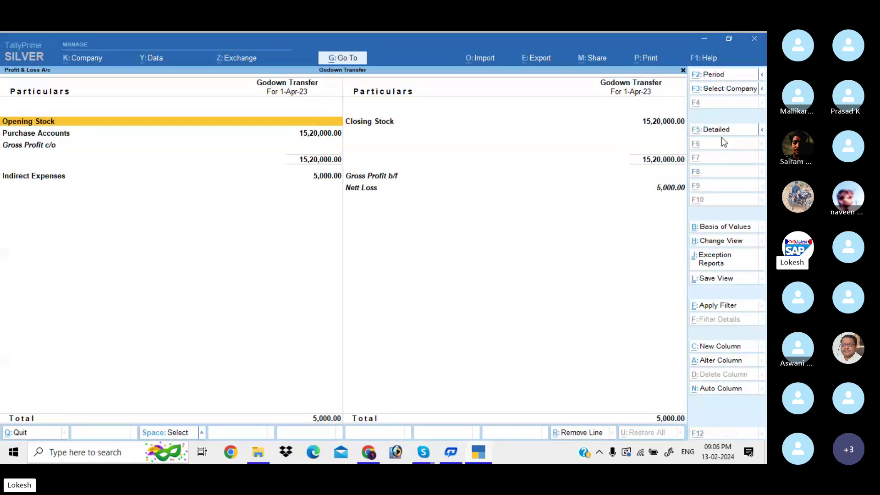
key(alt+F5)
key(Right)
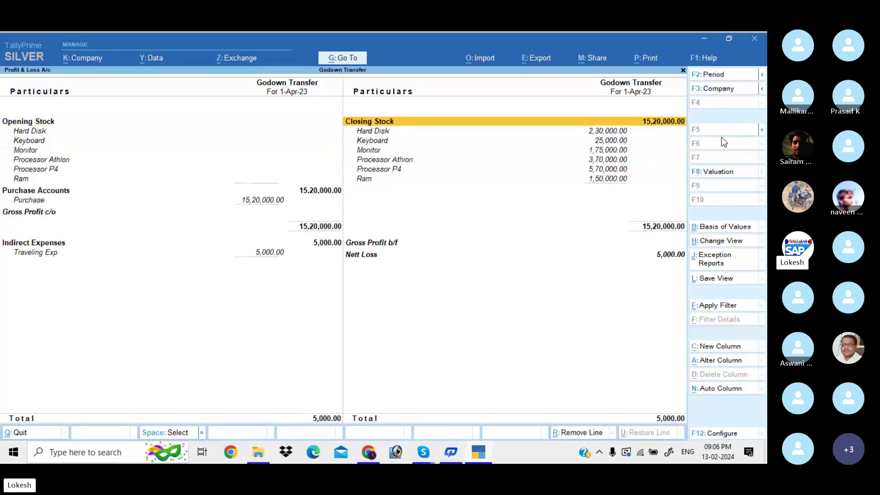
key(Down)
key(Down)
key(End)
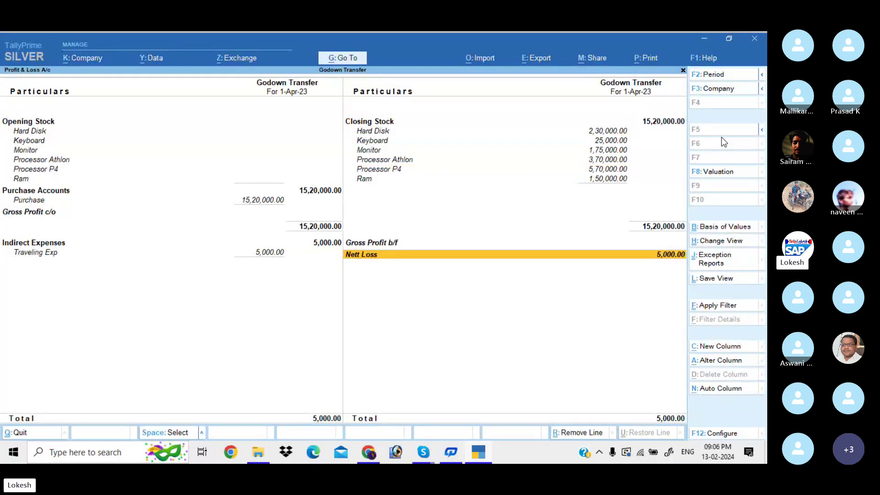
key(Escape)
- Show the detailed Stock Summary and step through each item's Assembling and Raw Material Godown rows
key(Down)
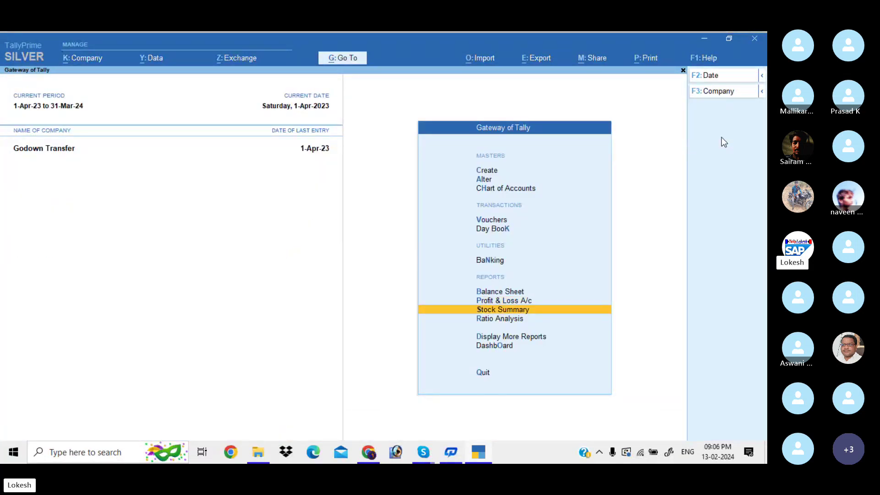
key(Return)
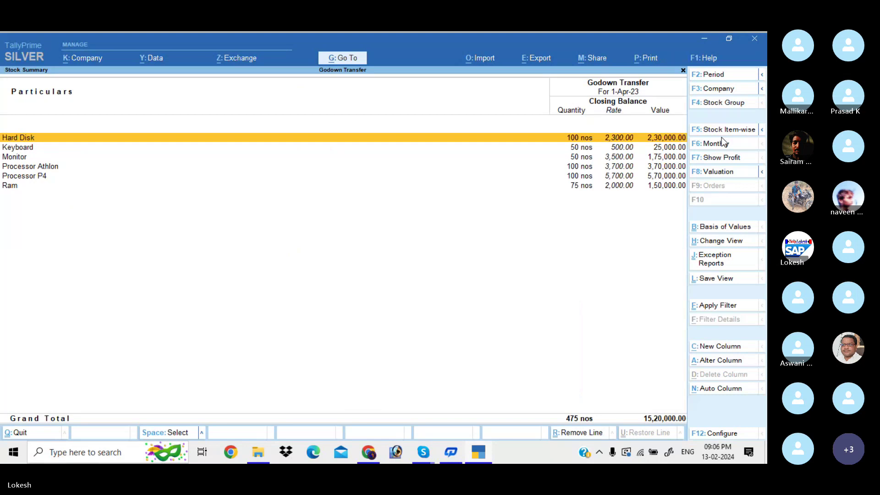
key(alt)
key(alt+F5)
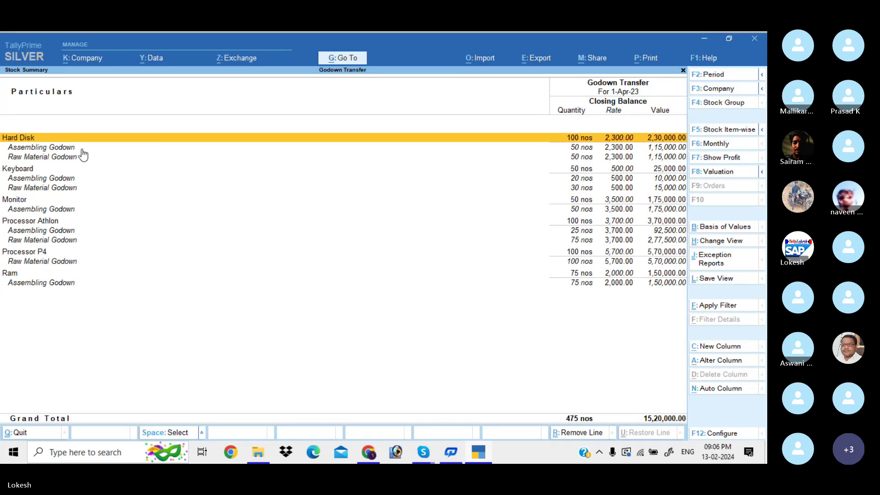
key(Down)
key(Down)
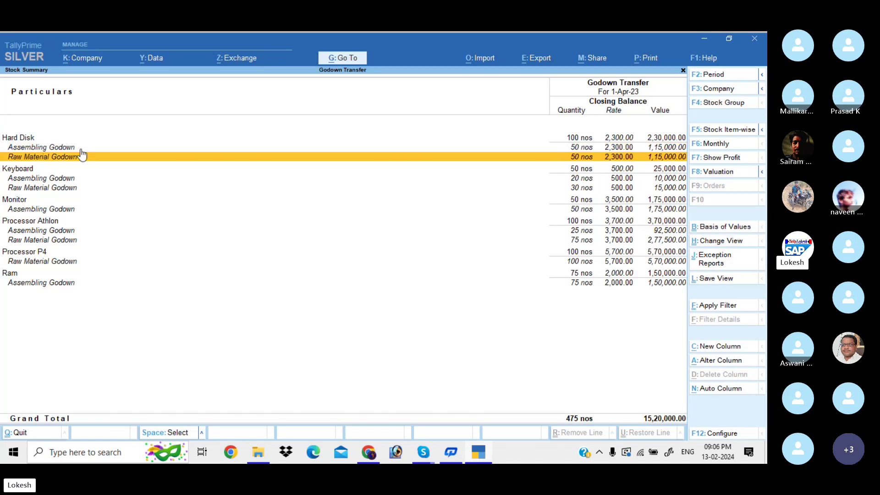
key(Down)
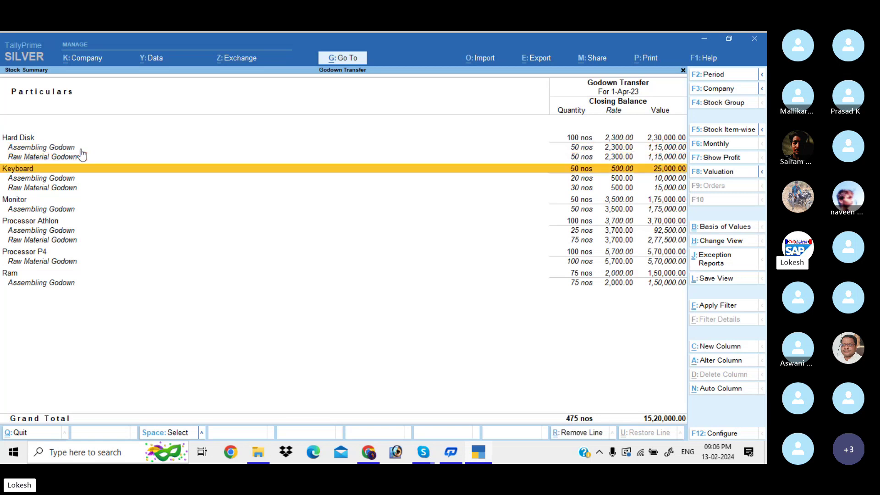
key(Down)
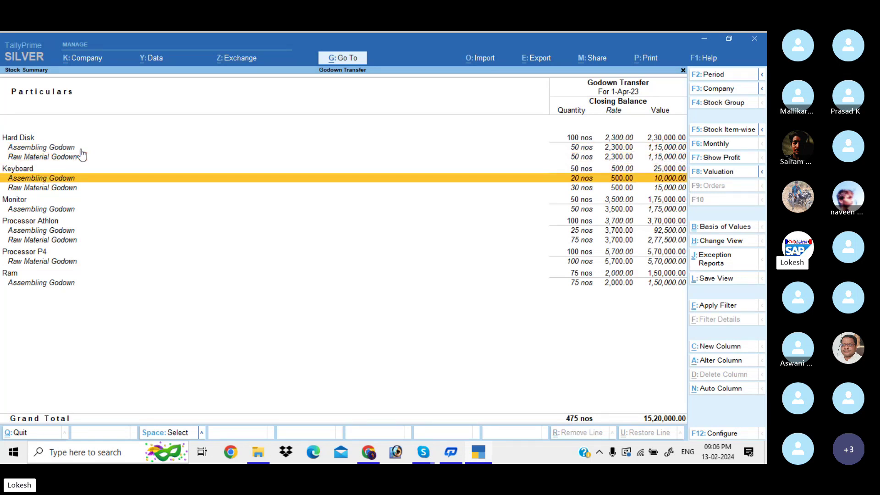
key(Down)
key(Down)
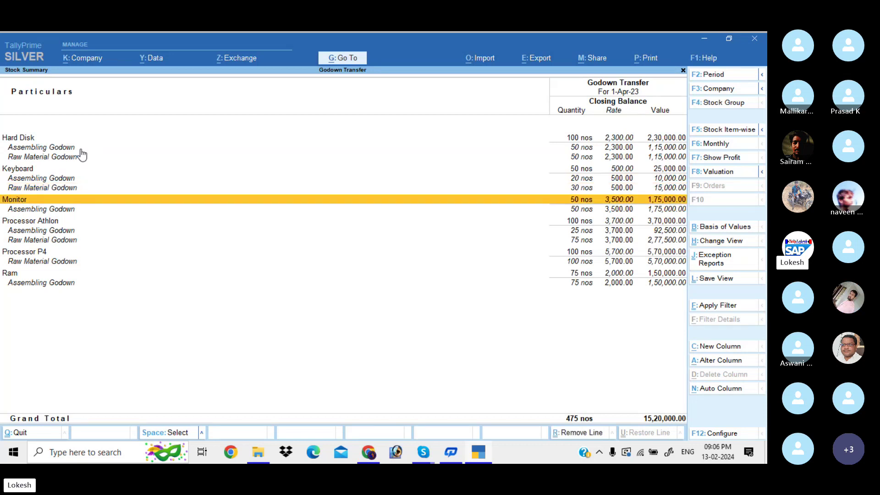
key(Down)
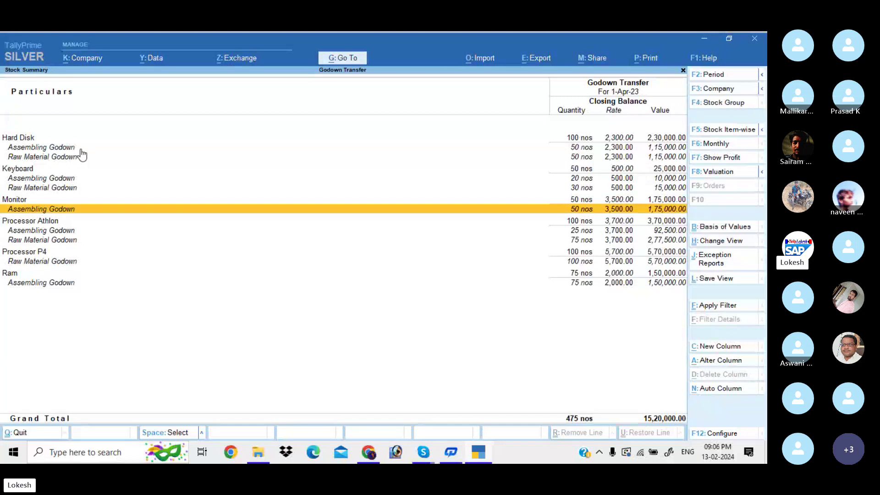
key(Down)
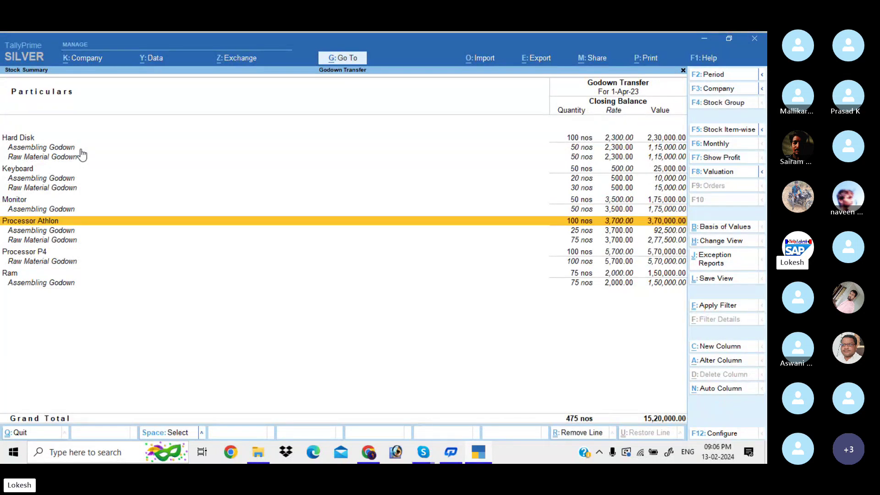
key(Down)
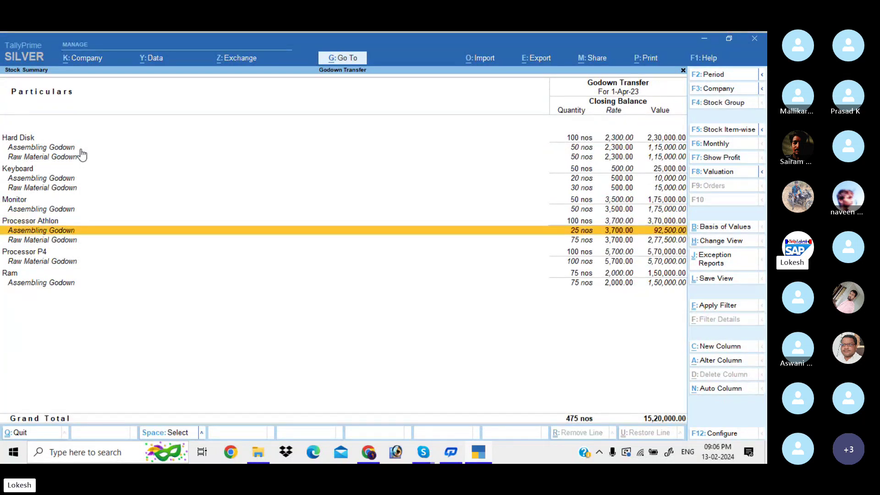
key(Down)
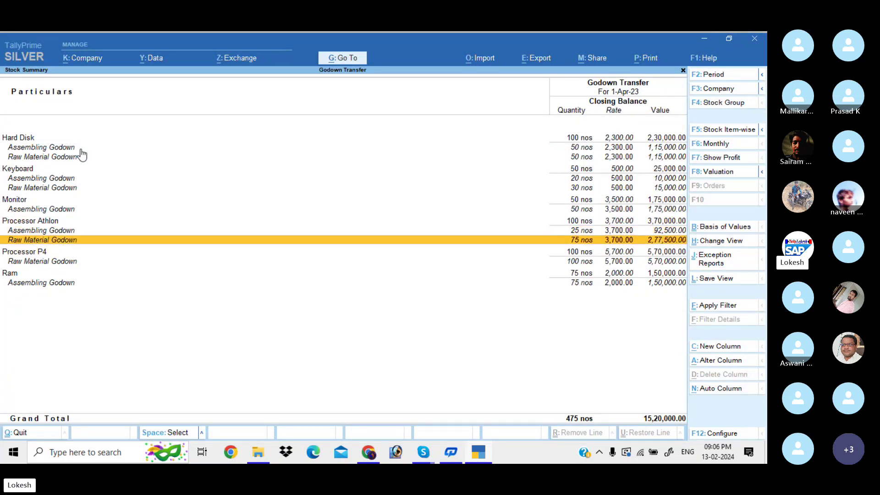
key(Down)
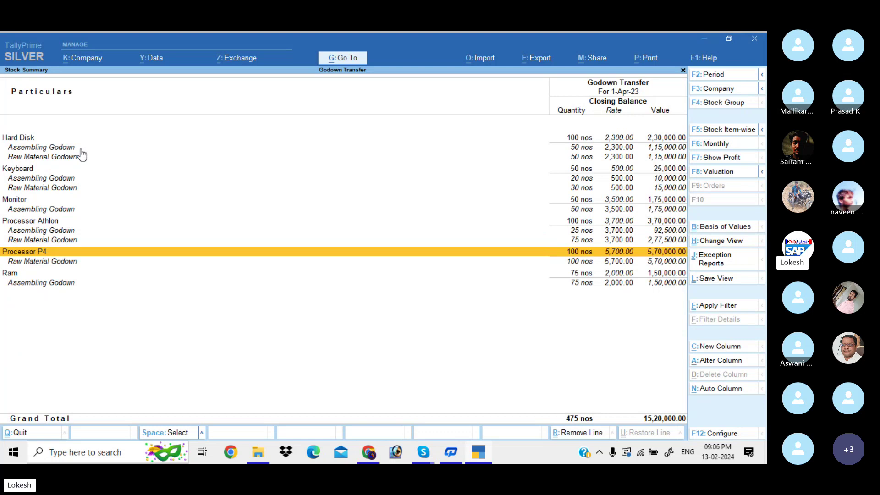
key(Down)
key(Down)
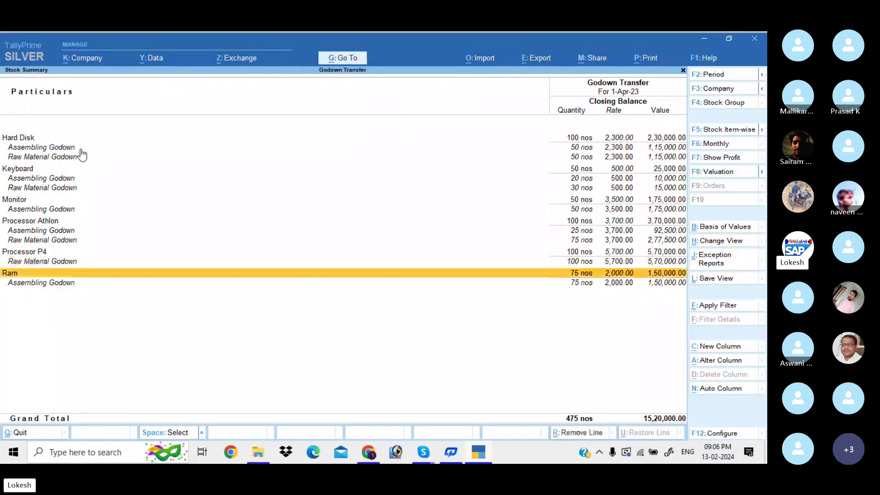
key(Down)
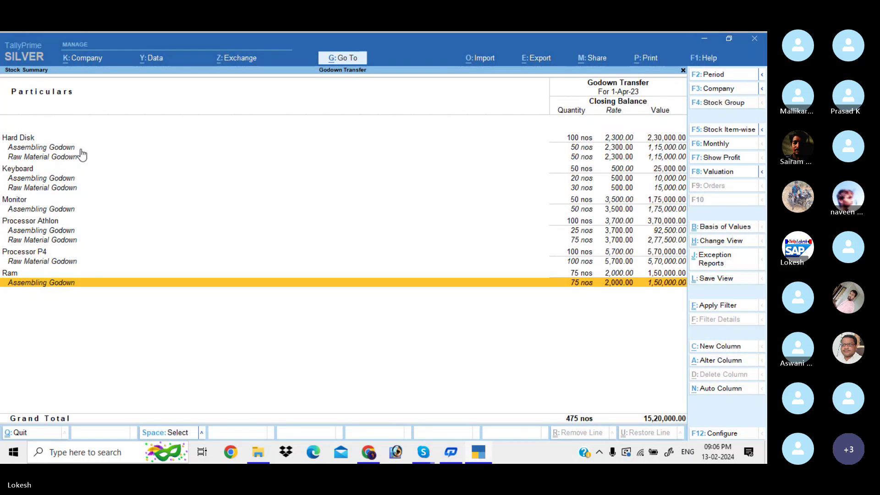
- Close Stock Summary and check the Dashboard's Inventory Details tile, returning to the Gateway
key(Escape)
key(Down)
key(Down)
key(Down)
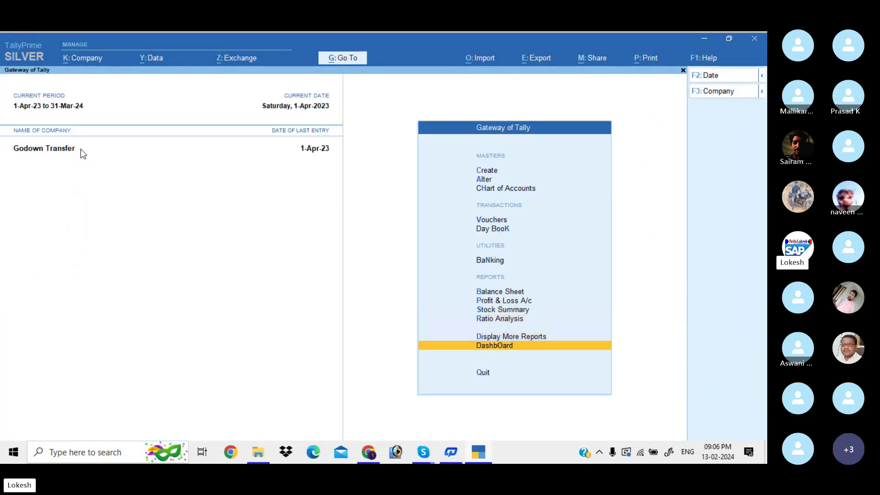
key(Return)
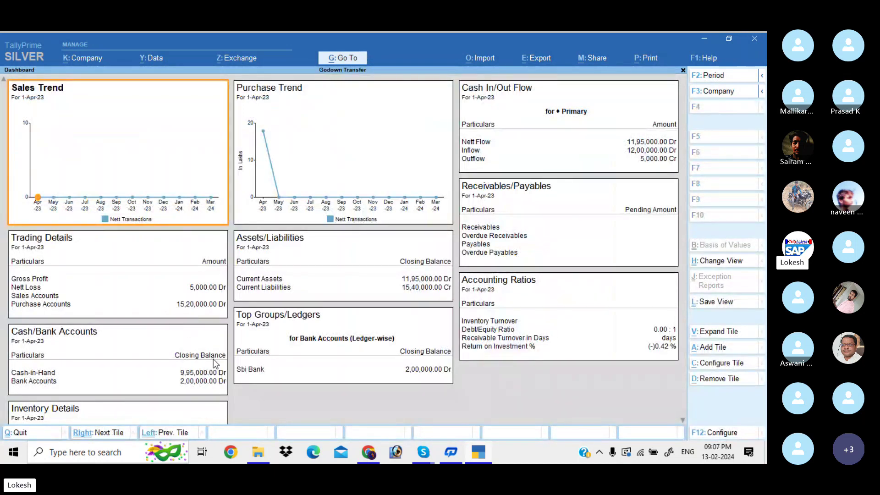
click(682, 421)
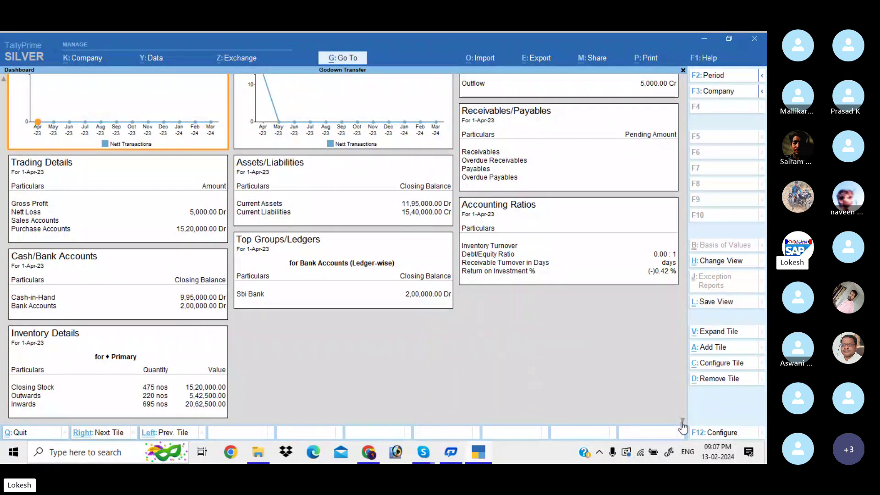
key(Escape)
- View the Balance Sheet (total 27,40,000) in detailed mode, then close it
key(Up)
key(Up)
key(Up)
key(Up)
key(Up)
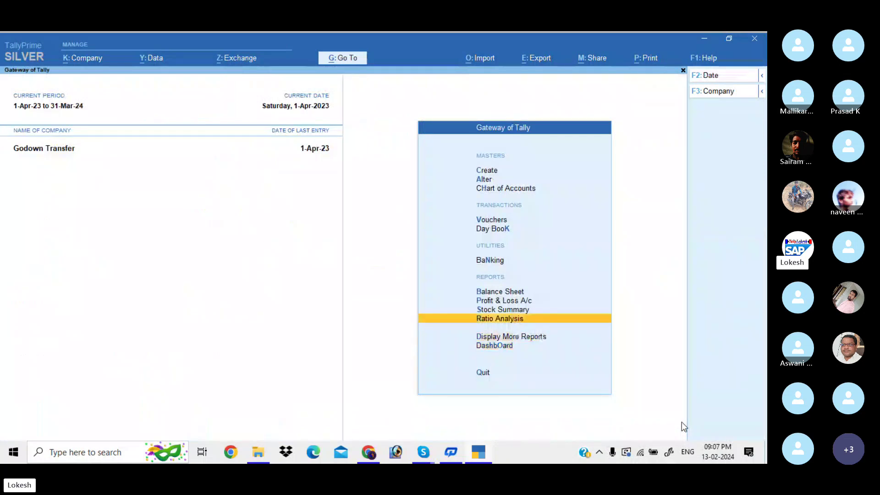
key(Return)
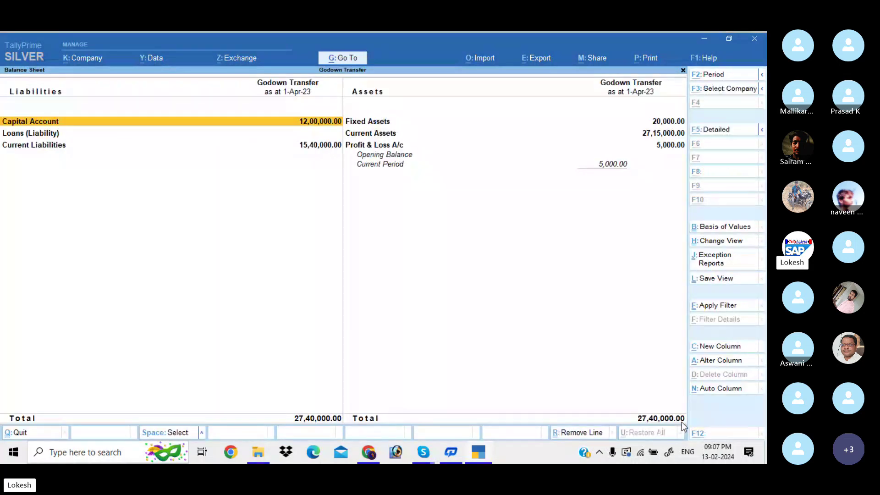
key(alt+F5)
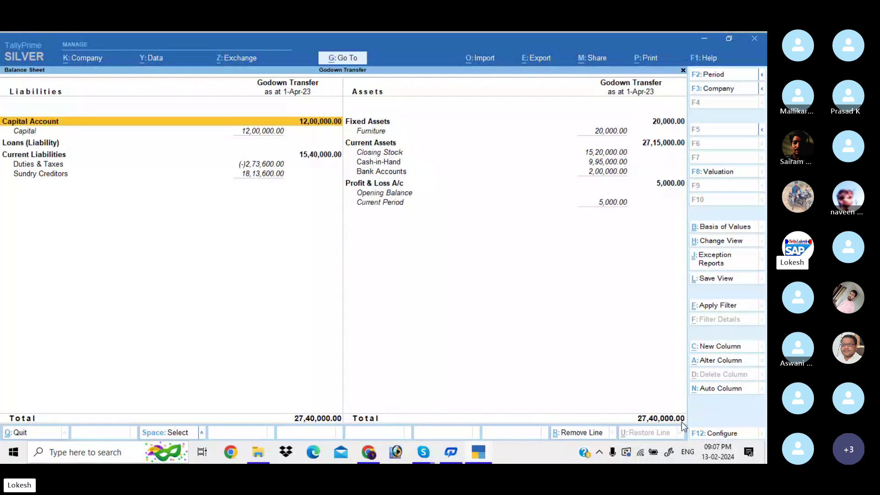
key(Escape)
- Review the six-voucher Day Book, then close it back to the Gateway
key(Up)
key(Up)
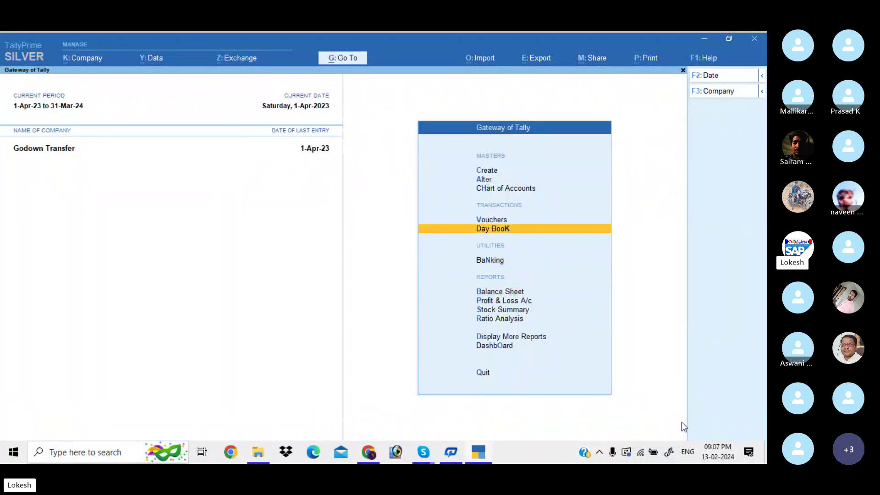
key(Up)
key(Down)
key(Return)
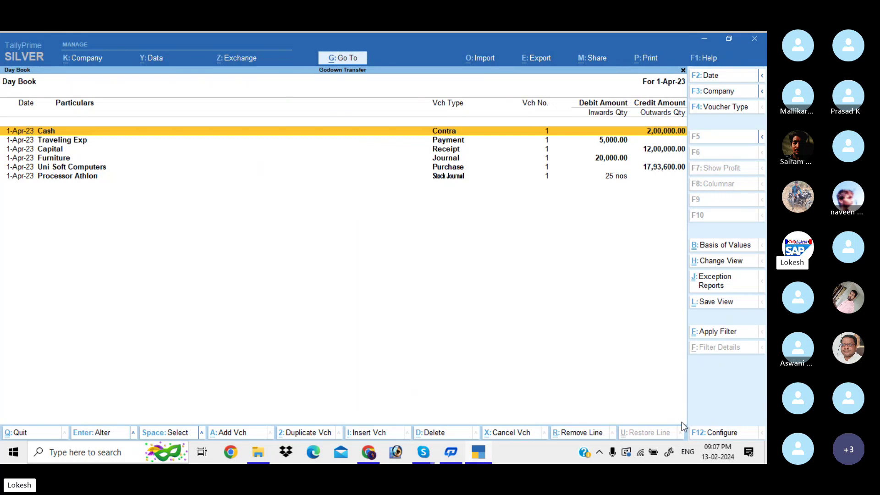
key(Escape)
- Set Stock Summary's Show Goods Inwards and Show Goods Outwards to Yes, showing inwards 20,62,500 and outwards 5,42,500
key(Down)
key(Down)
key(Down)
key(Down)
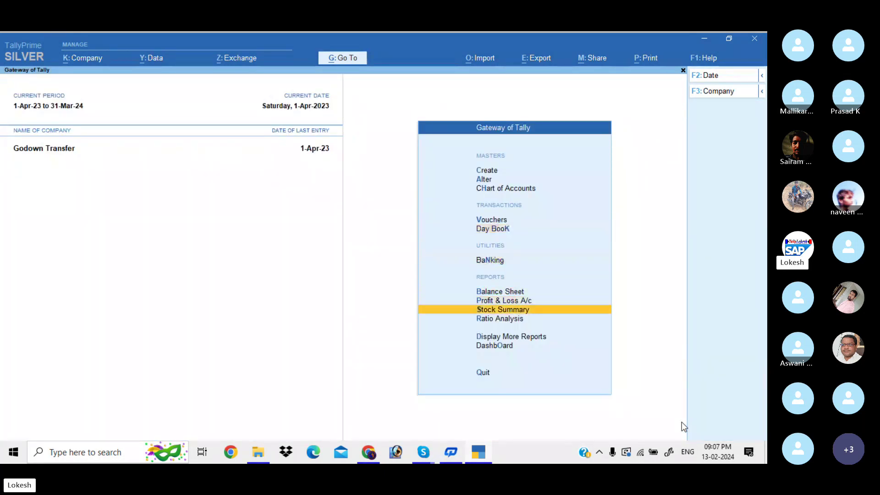
key(Return)
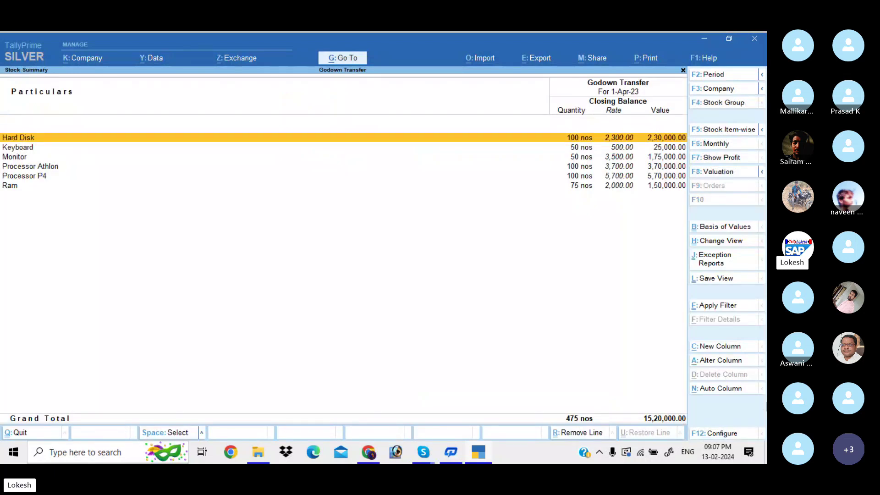
click(719, 436)
key(Down)
key(Down)
key(Down)
key(Down)
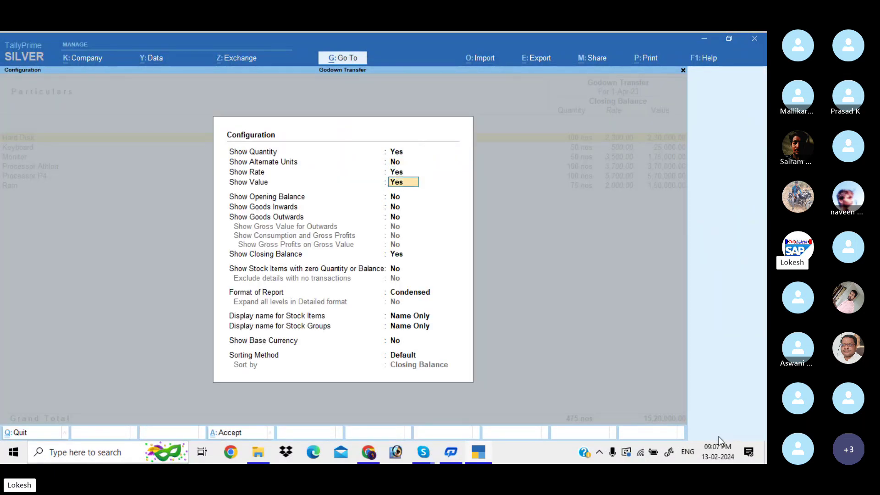
text(Y)
key(Return)
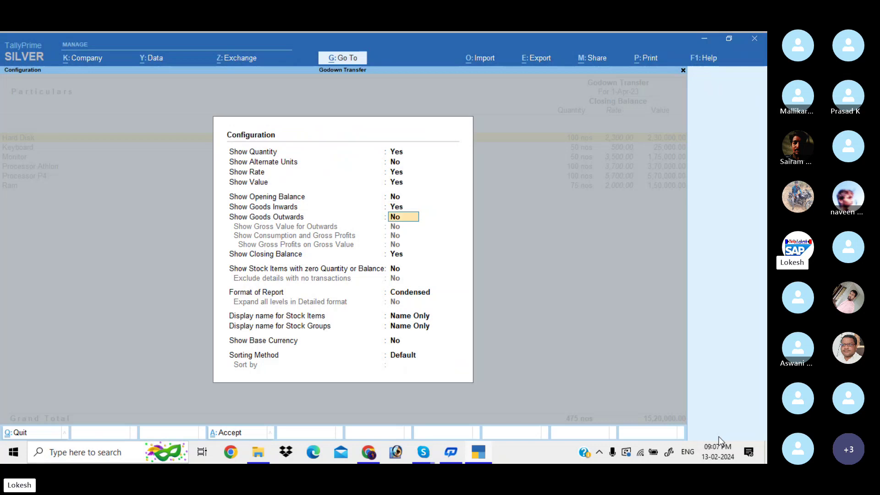
text(Y)
key(Return)
key(Down)
key(Down)
key(Down)
key(Return)
key(Return)
key(Return)
key(Return)
key(Return)
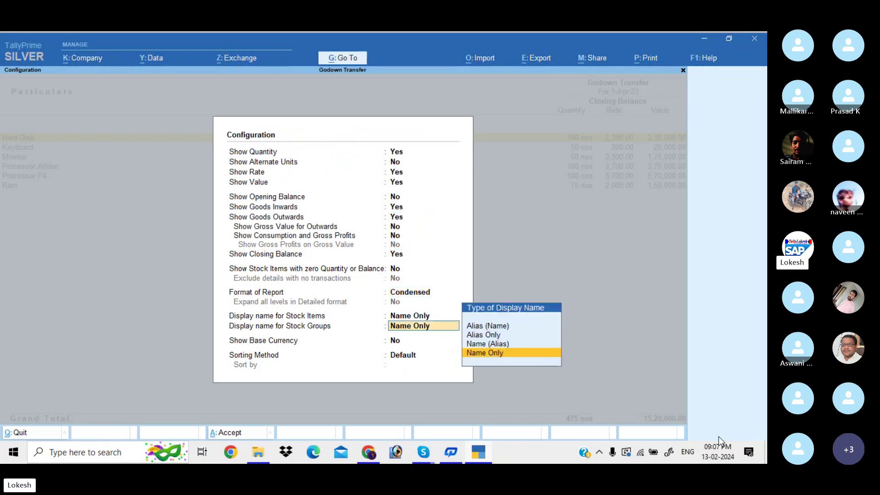
key(Return)
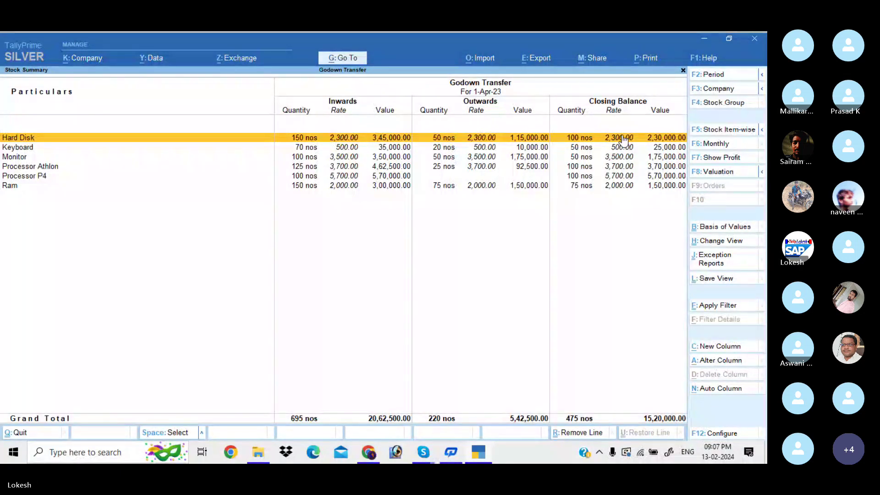
key(Escape)
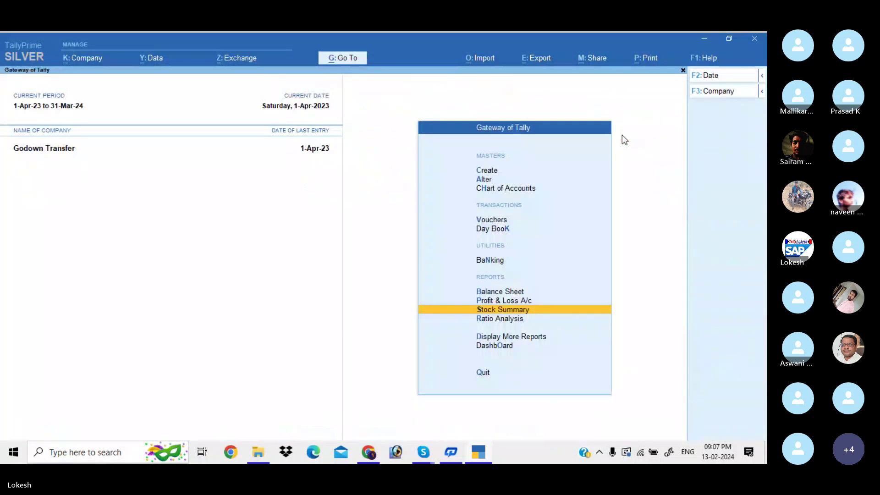
key(Down)
key(Down)
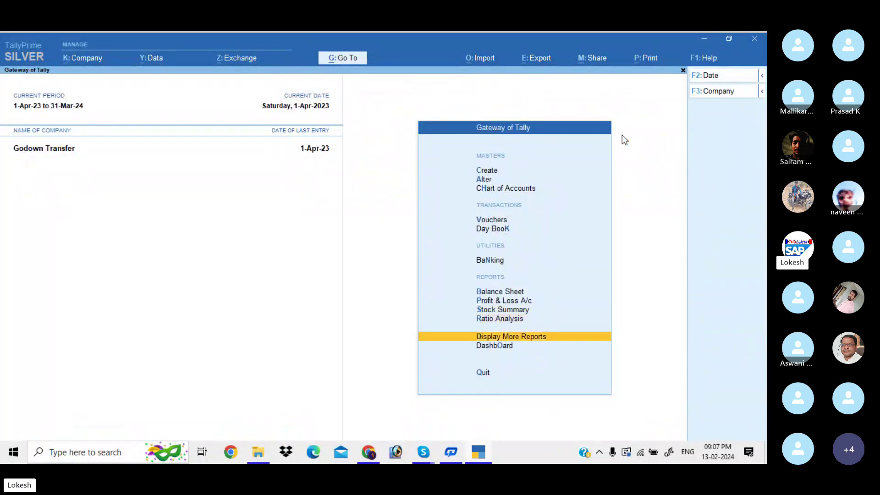
key(Return)
key(Down)
key(Down)
key(Down)
key(Down)
key(Down)
key(Down)
key(Down)
key(Down)
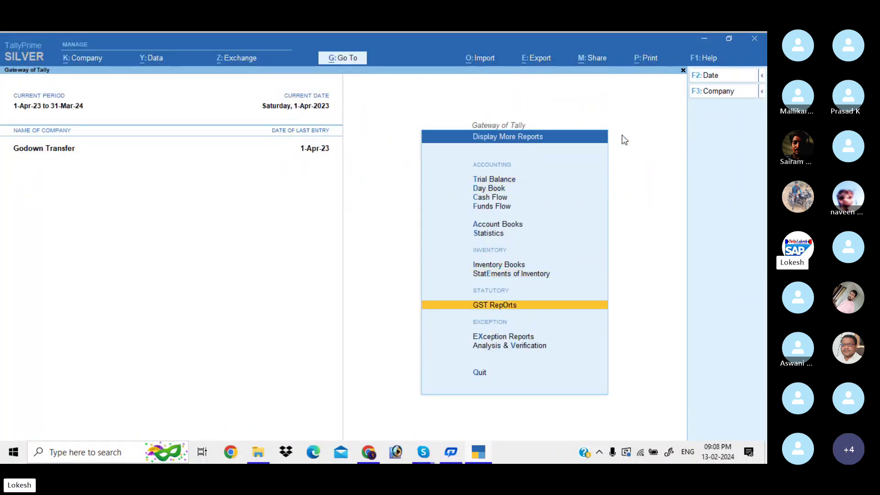
key(Return)
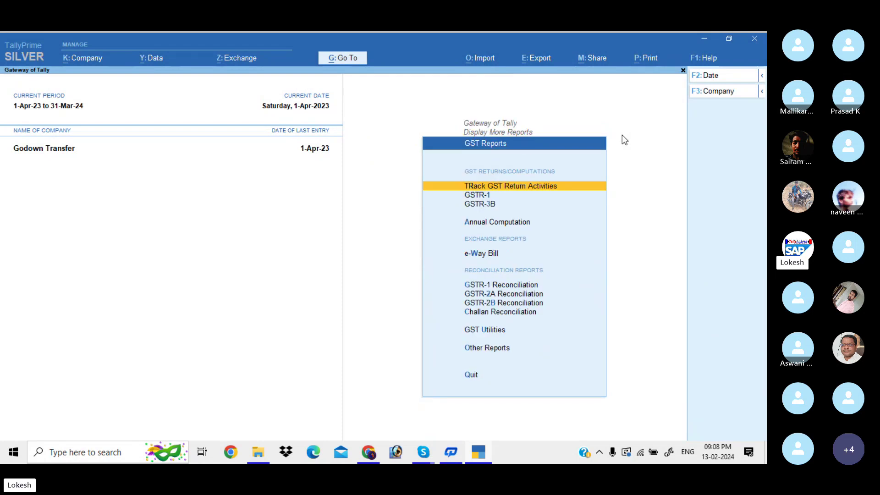
key(Down)
key(Return)
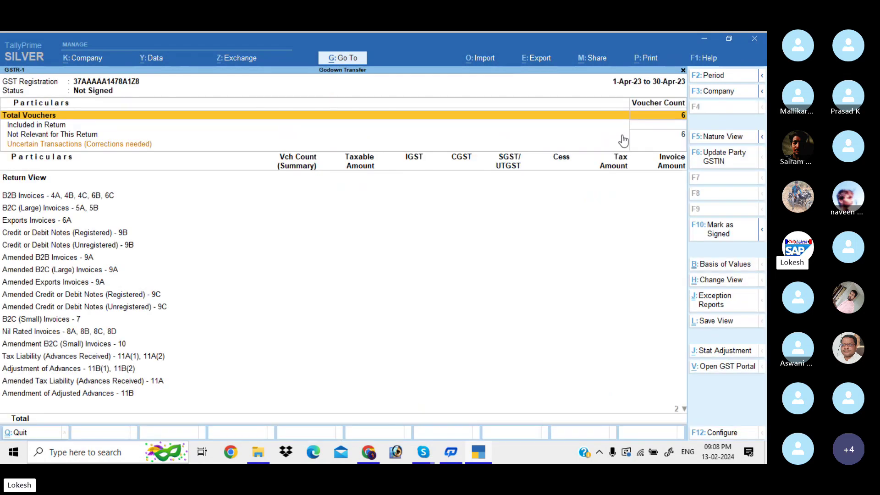
key(Escape)
key(Down)
key(Return)
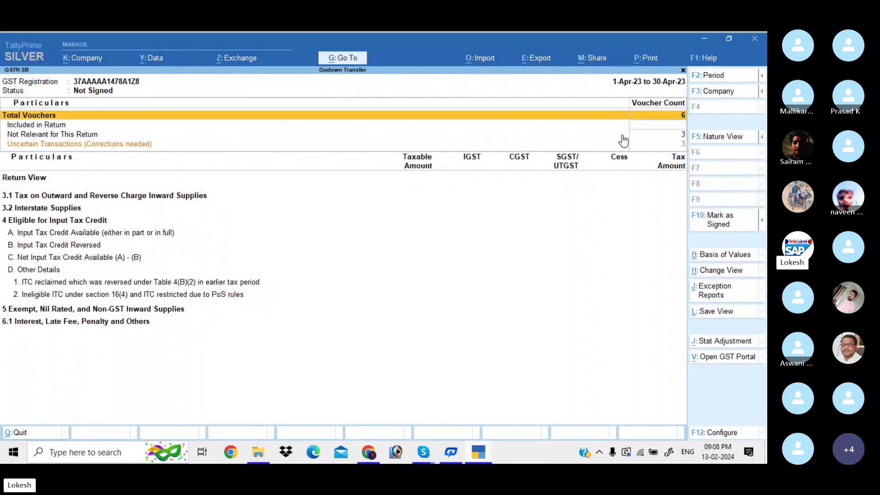
key(Escape)
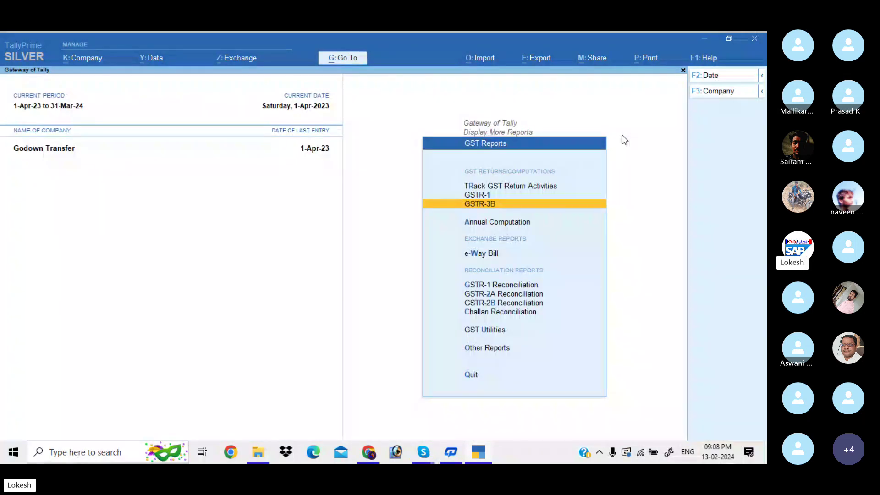
key(Escape)
key(Escape)
key(Escape)
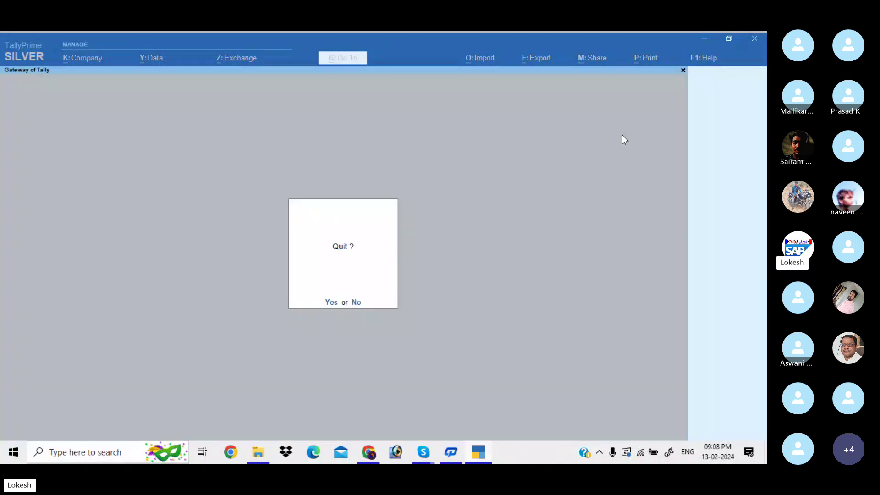
key(Escape)
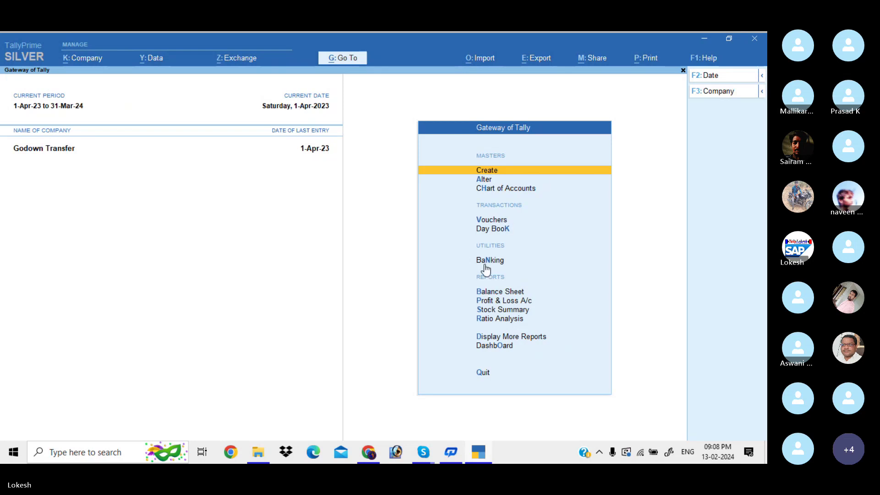
- Switch to Chrome and view the GST 4.0 interview and GST advanced book listings on Amazon
mouse_move(423, 451)
click(423, 402)
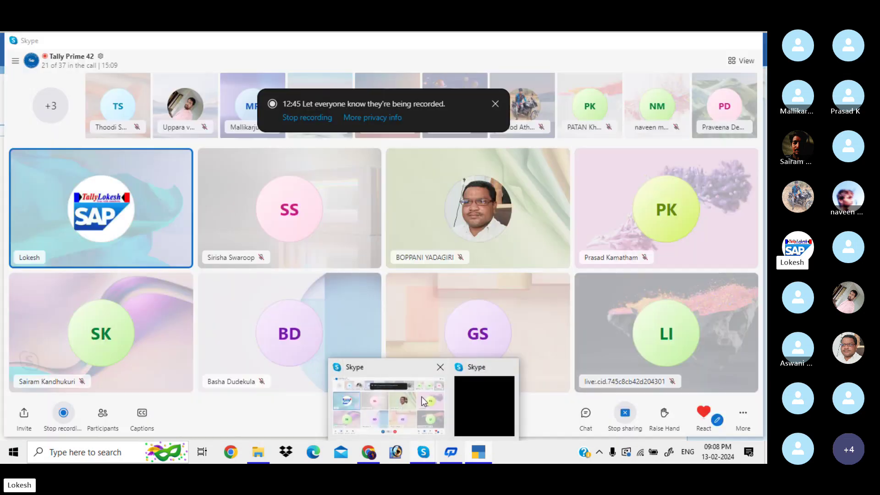
click(375, 453)
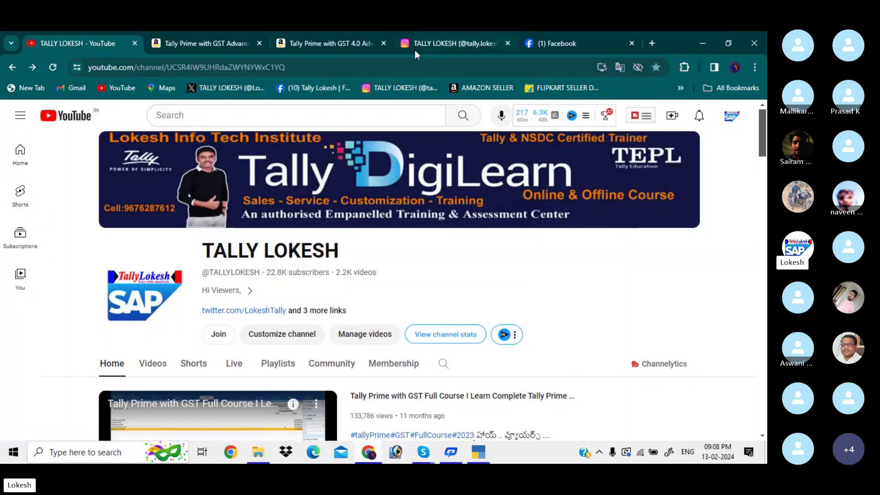
click(356, 44)
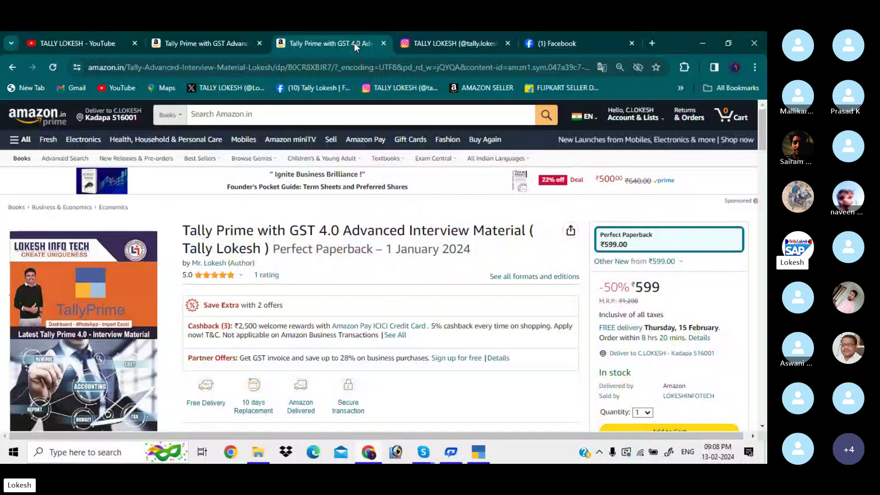
click(254, 32)
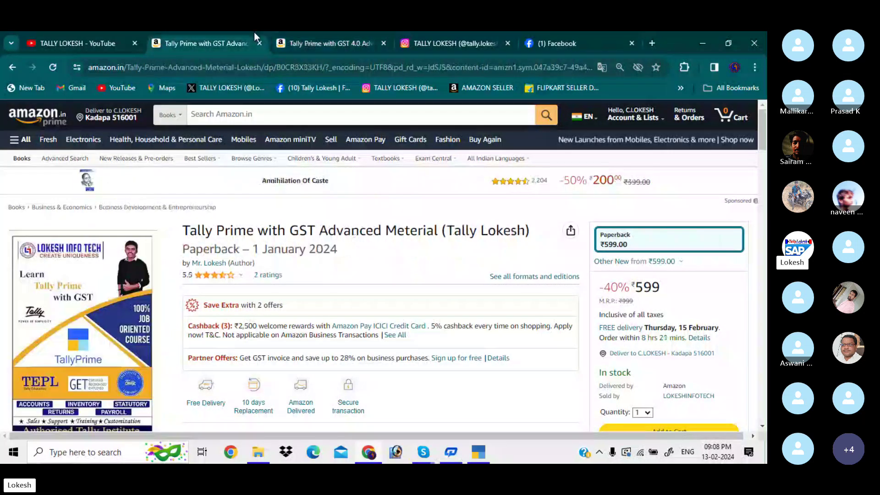
- Check the Instagram profile and YouTube channel, then return to the Tally Prime 42 Skype call
click(426, 42)
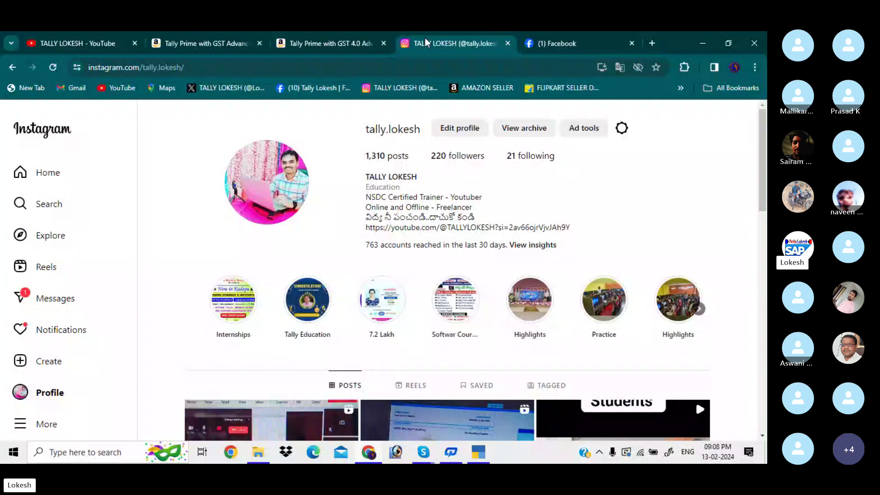
click(90, 39)
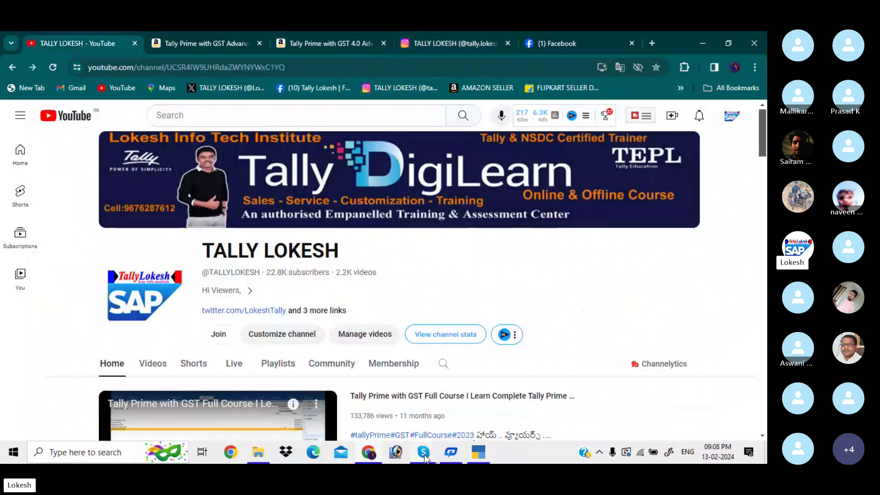
mouse_move(424, 456)
click(421, 403)
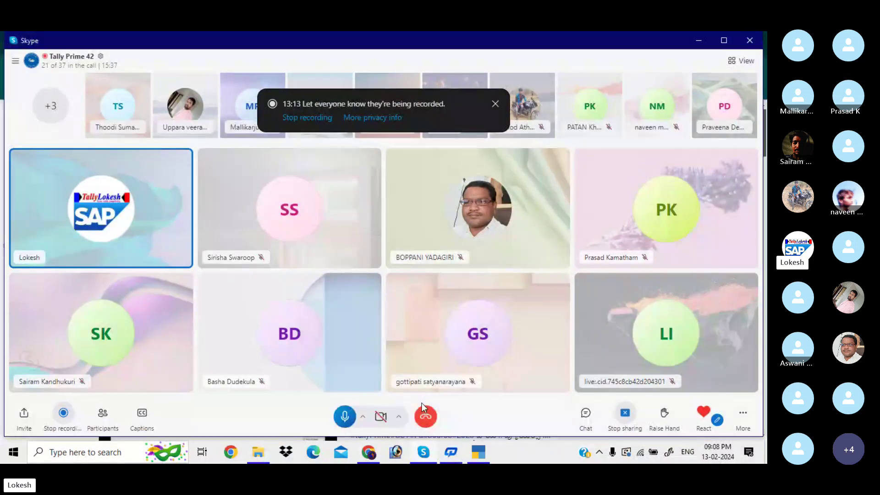